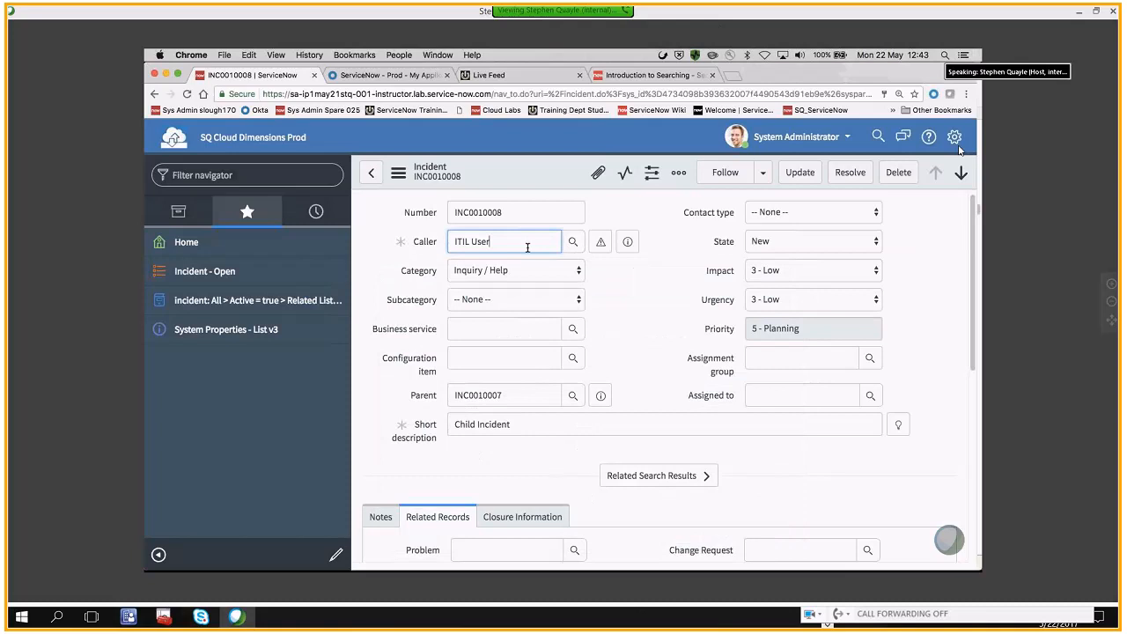
Show the open incidents list and add an AND condition on the Caller field to its filter
{"action": "left_click", "coordinate": [191, 280]}
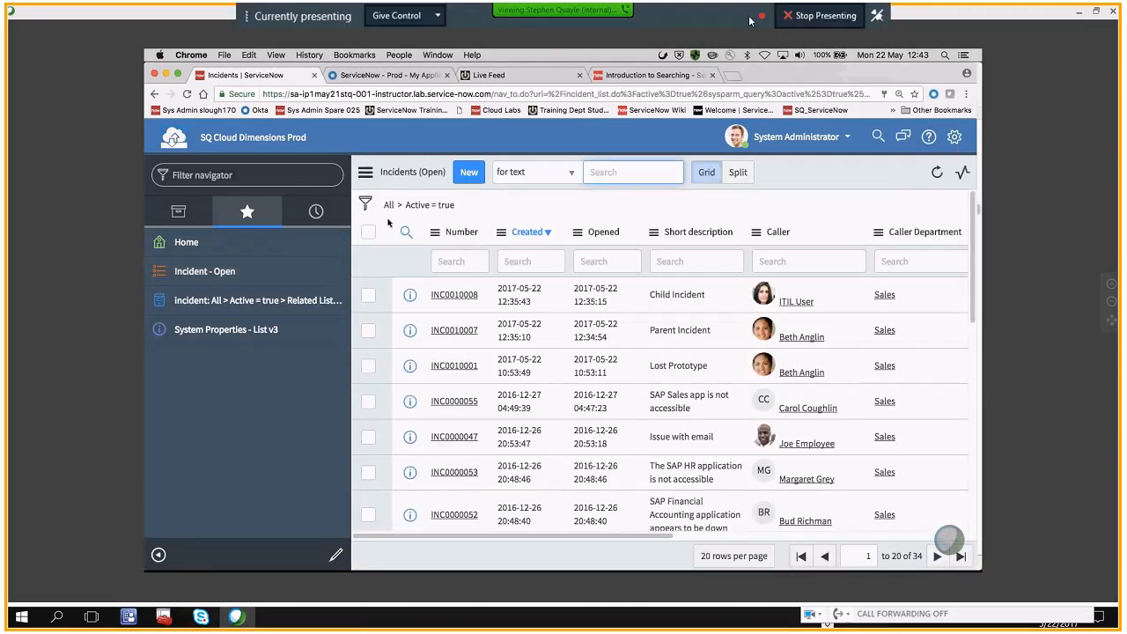
{"action": "left_click", "coordinate": [365, 203]}
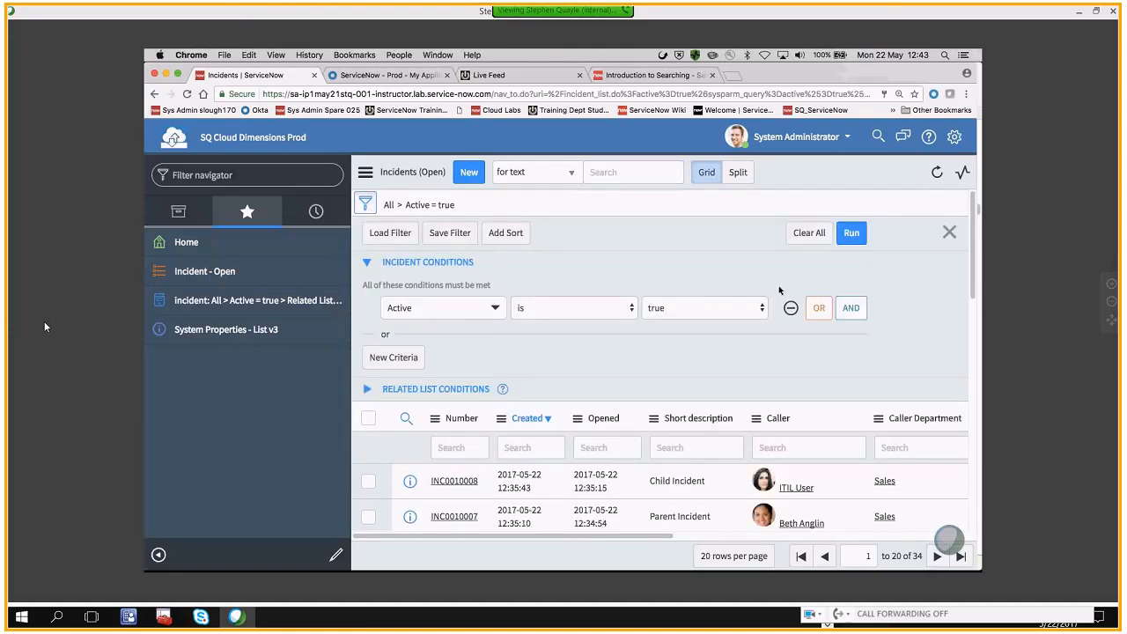
{"action": "left_click", "coordinate": [851, 308]}
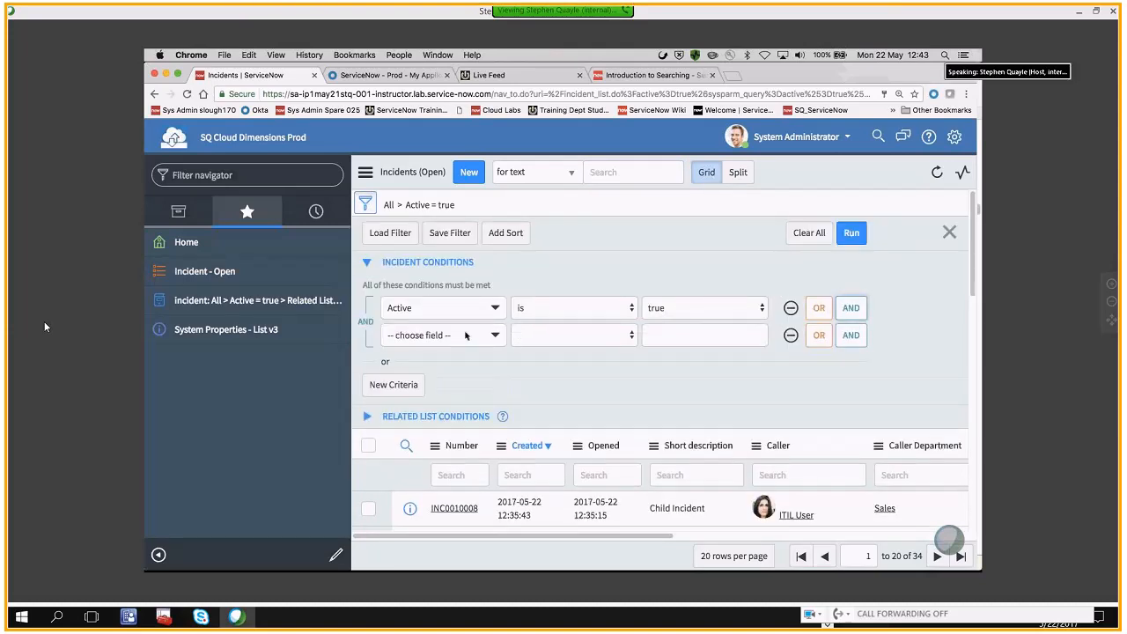
{"action": "left_click", "coordinate": [436, 335]}
{"action": "type", "text": "ca"}
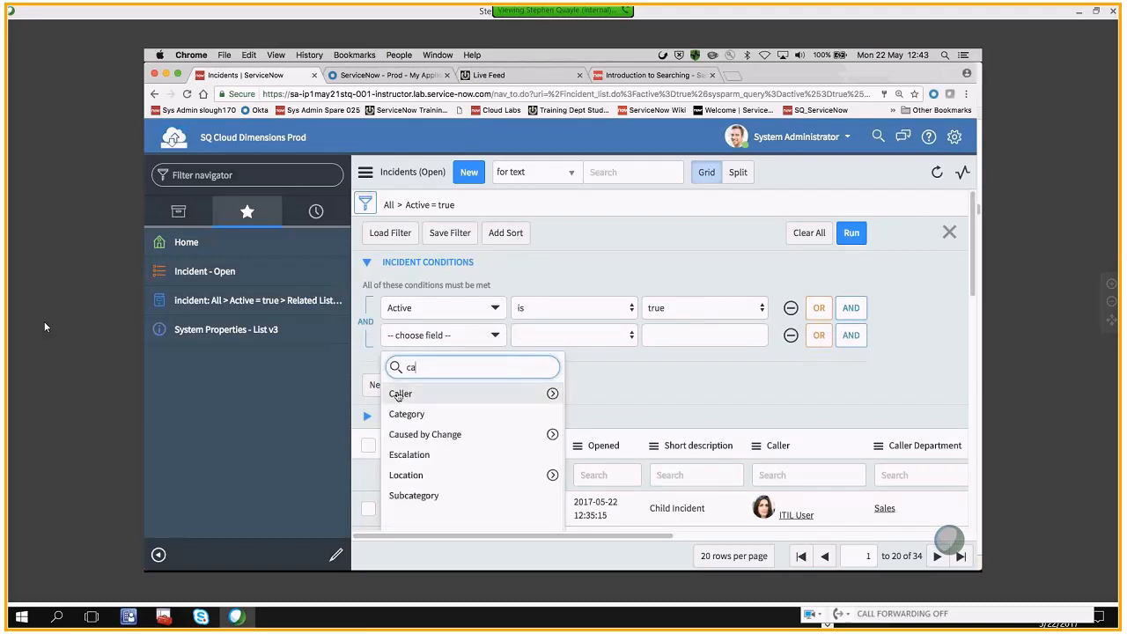
{"action": "left_click", "coordinate": [400, 392]}
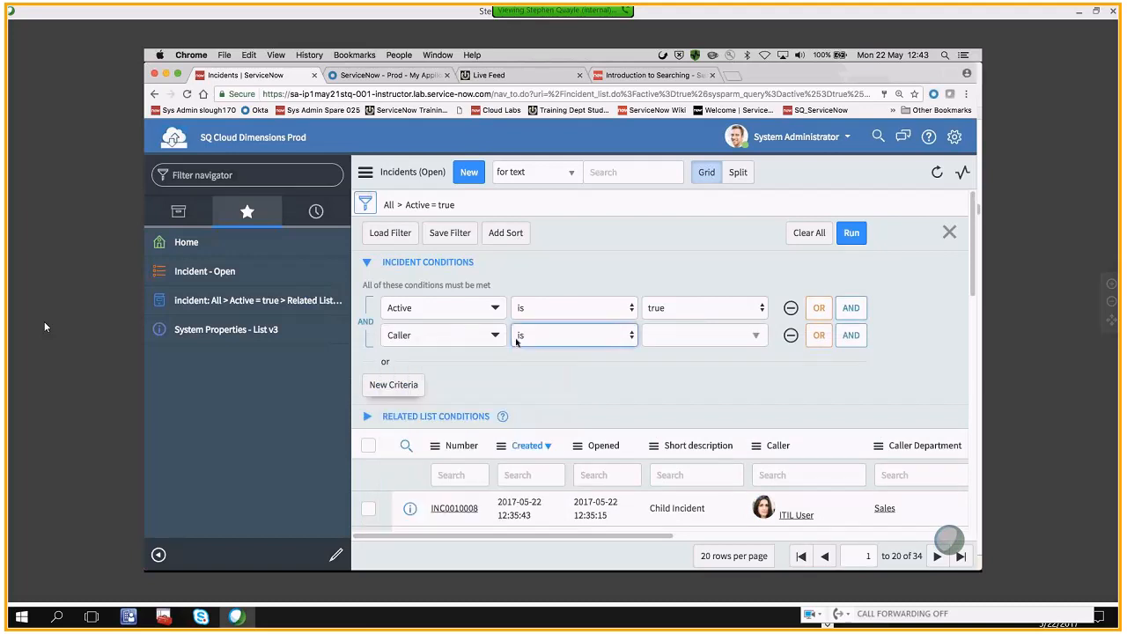
Try a specific person as the value of the Caller condition, and clear that value again
{"action": "left_click", "coordinate": [675, 333]}
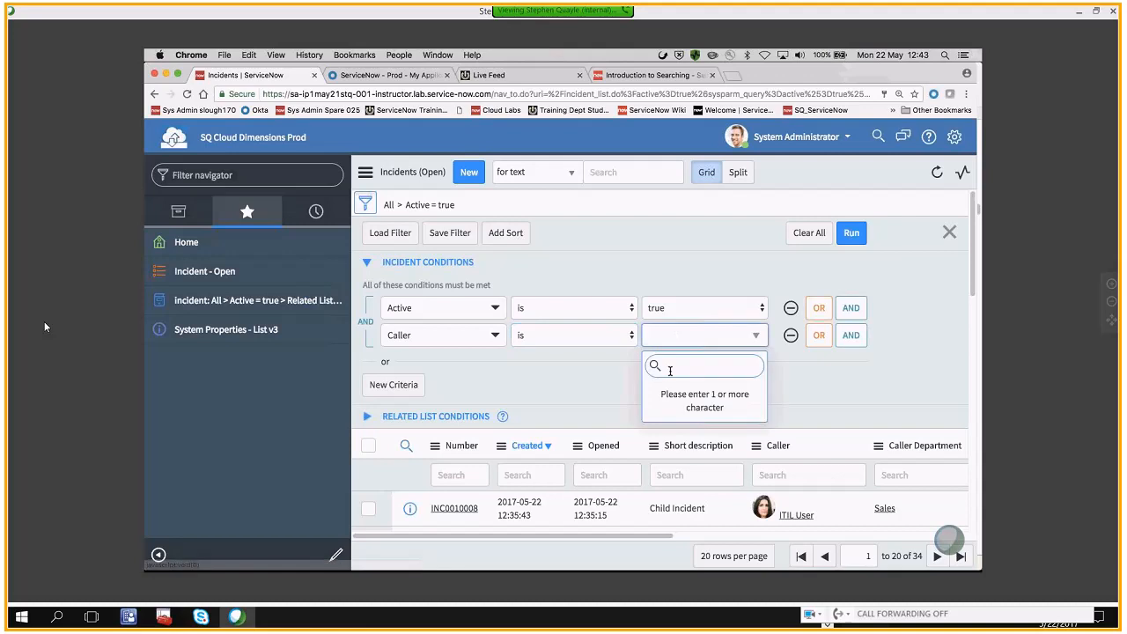
{"action": "type", "text": "a"}
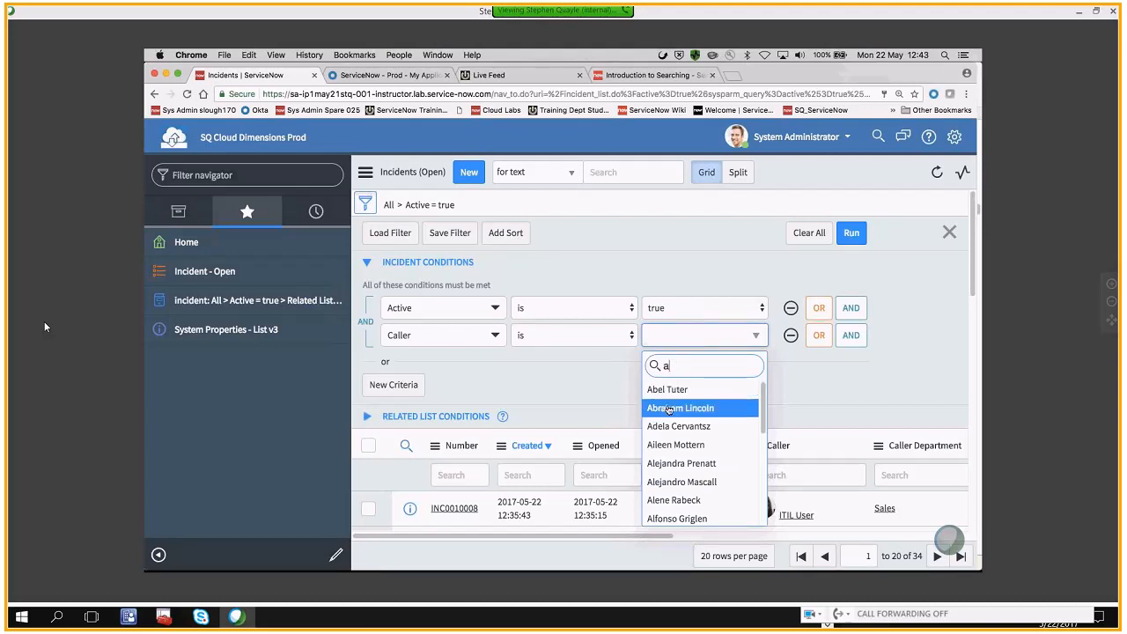
{"action": "left_click", "coordinate": [680, 408]}
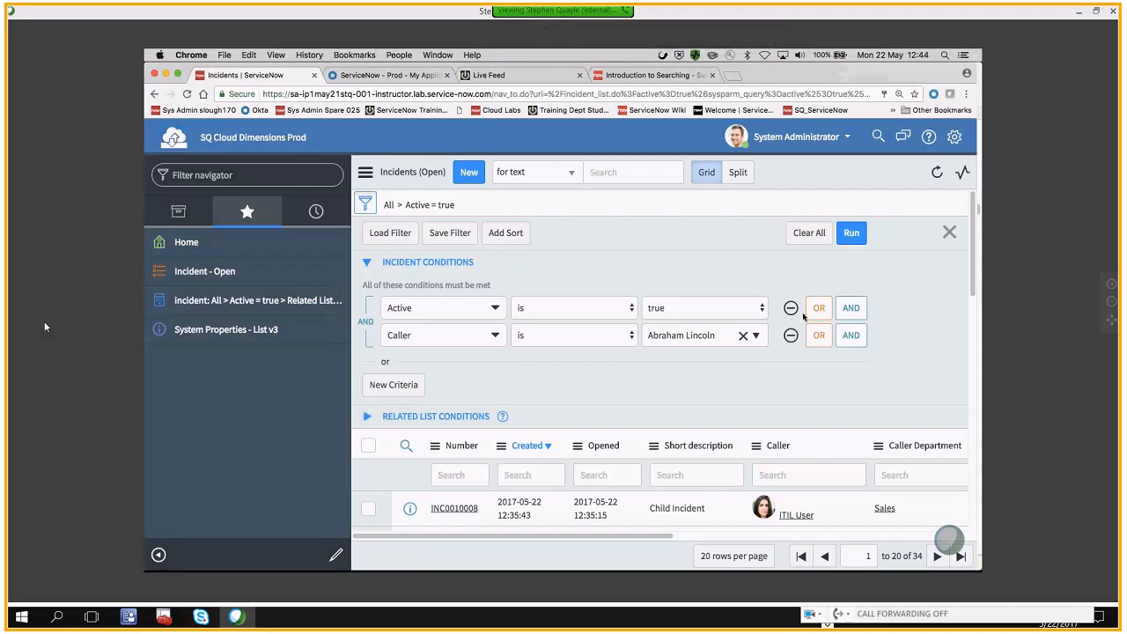
{"action": "left_click", "coordinate": [742, 338]}
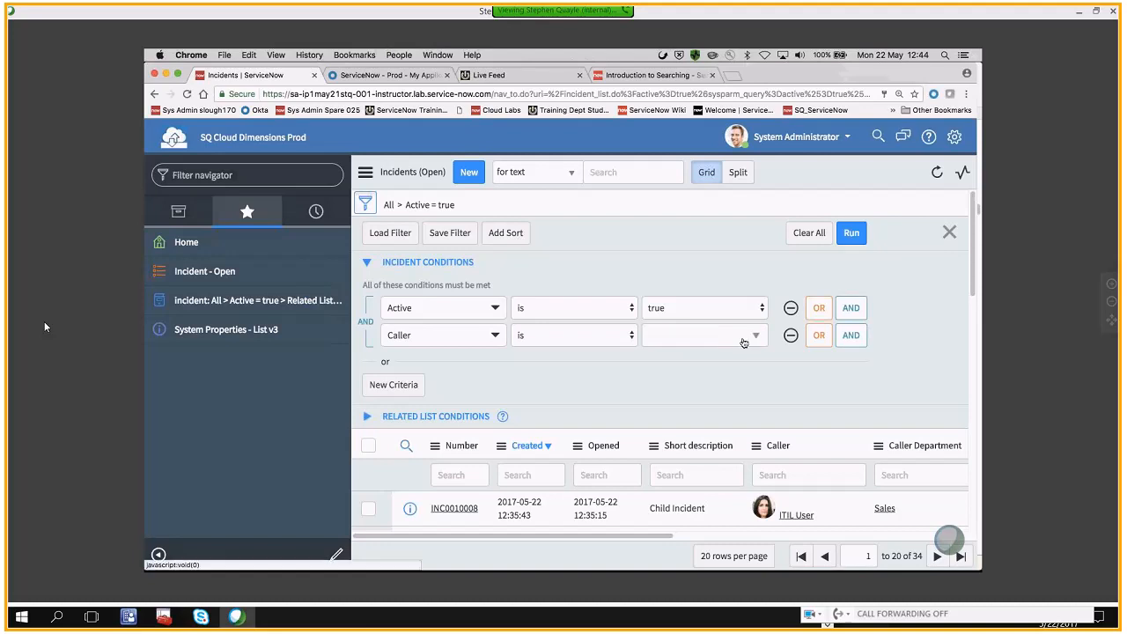
{"action": "left_click", "coordinate": [688, 340]}
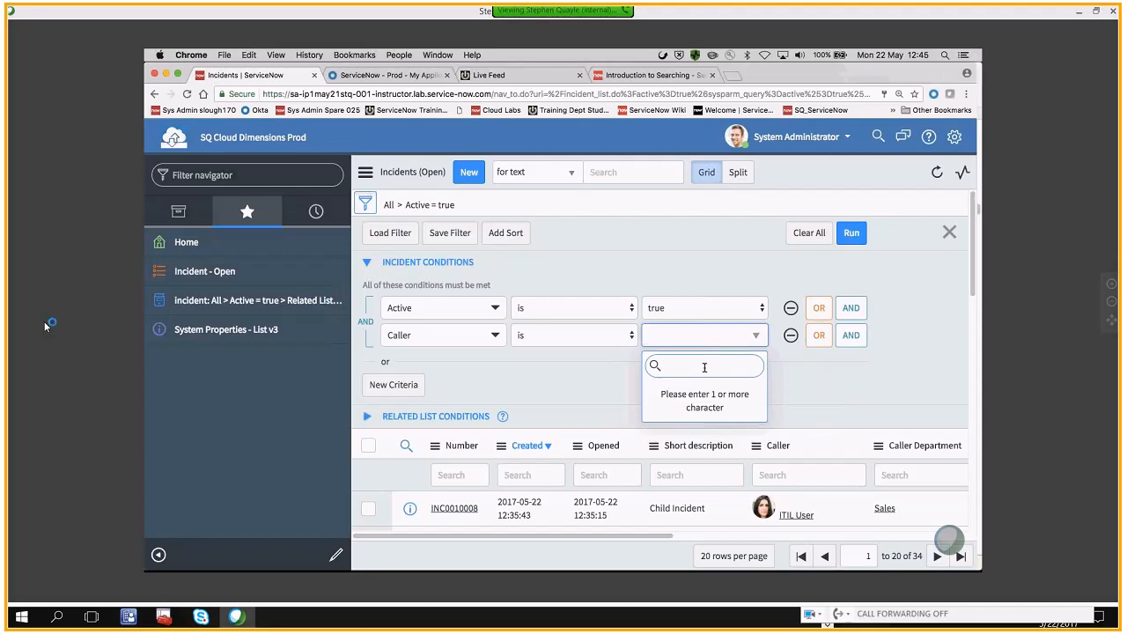
{"action": "left_click", "coordinate": [677, 339]}
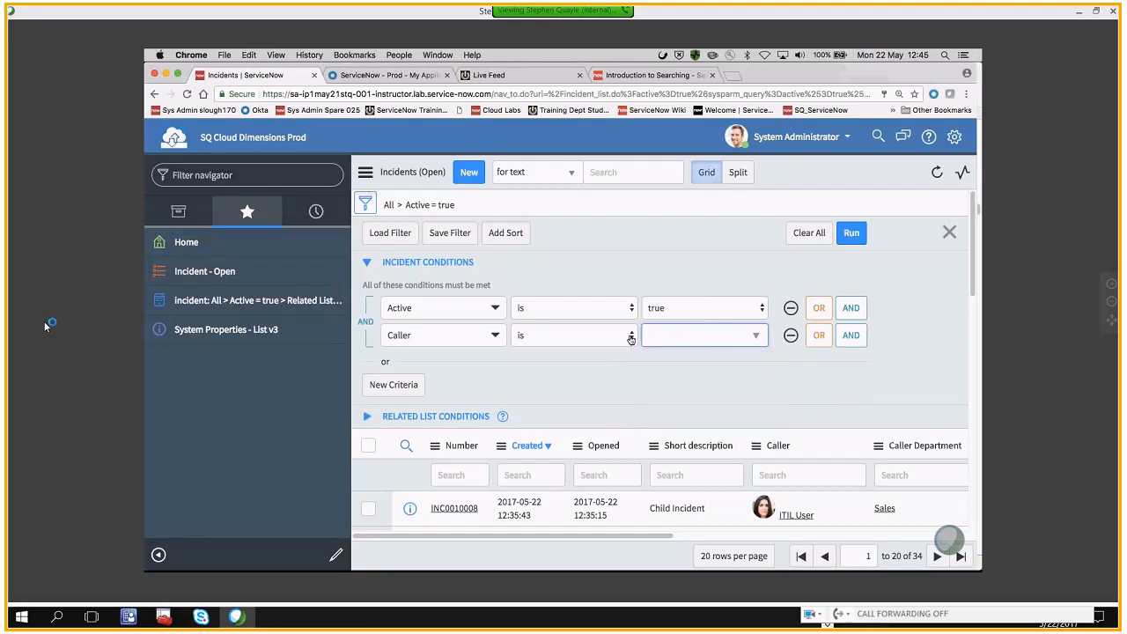
Set the operator of the Caller filter condition to contains
{"action": "left_click", "coordinate": [631, 340]}
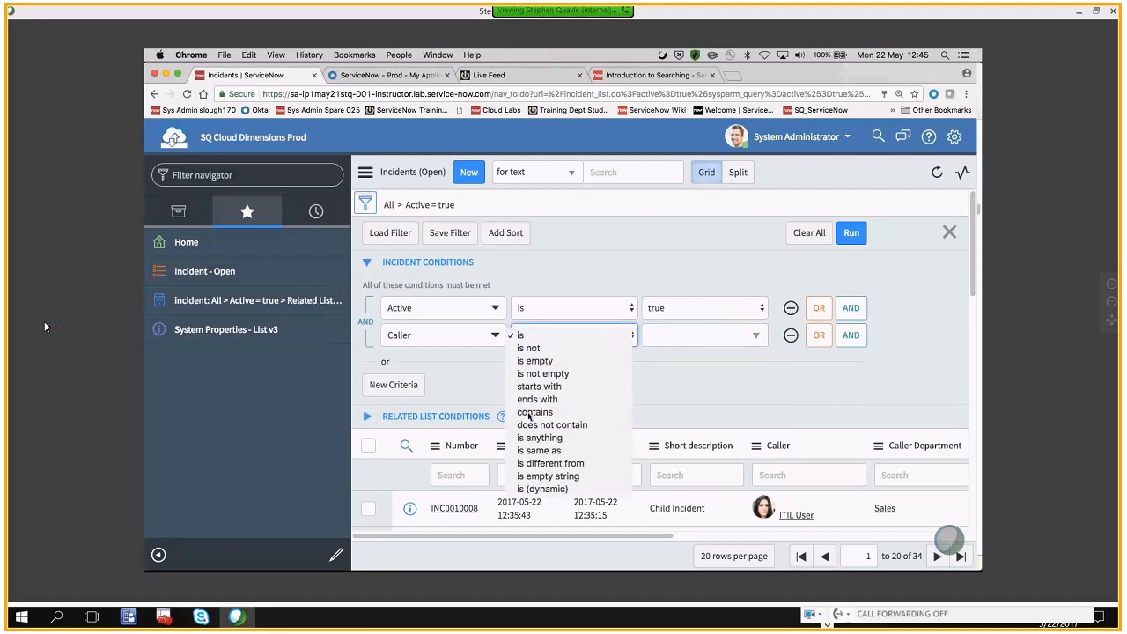
{"action": "left_click", "coordinate": [532, 412]}
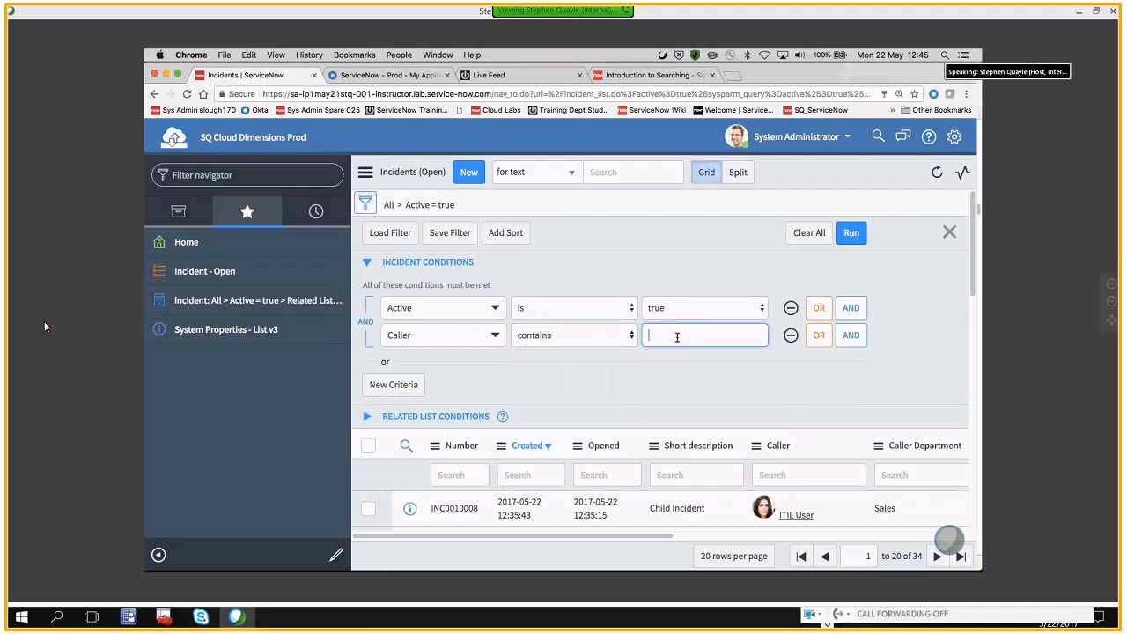
{"action": "left_click", "coordinate": [566, 335]}
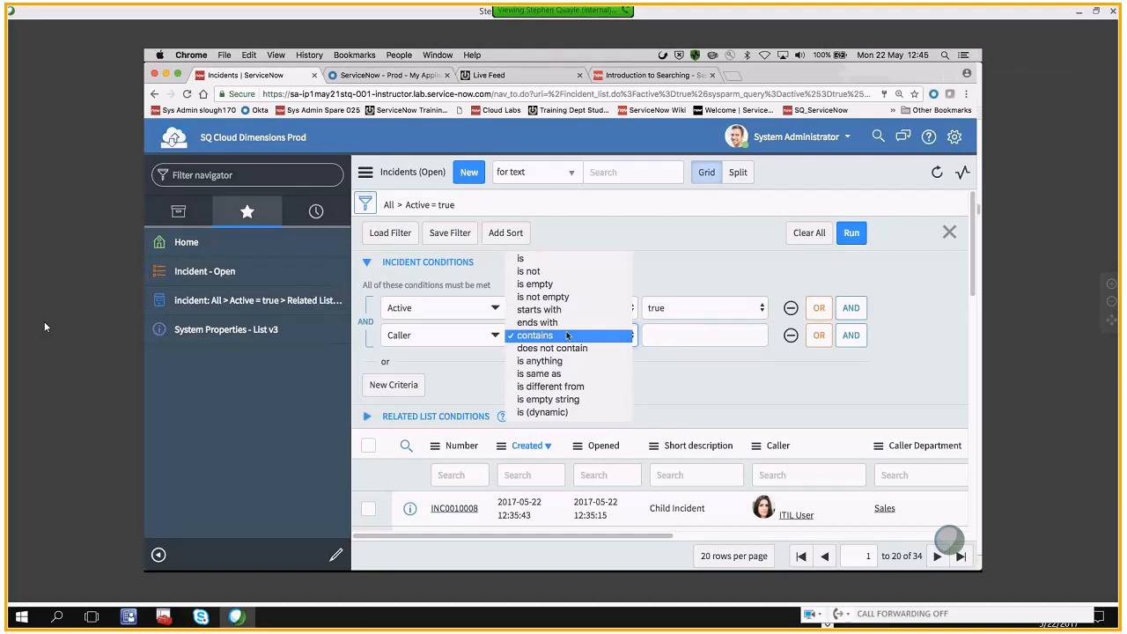
{"action": "left_click", "coordinate": [566, 334]}
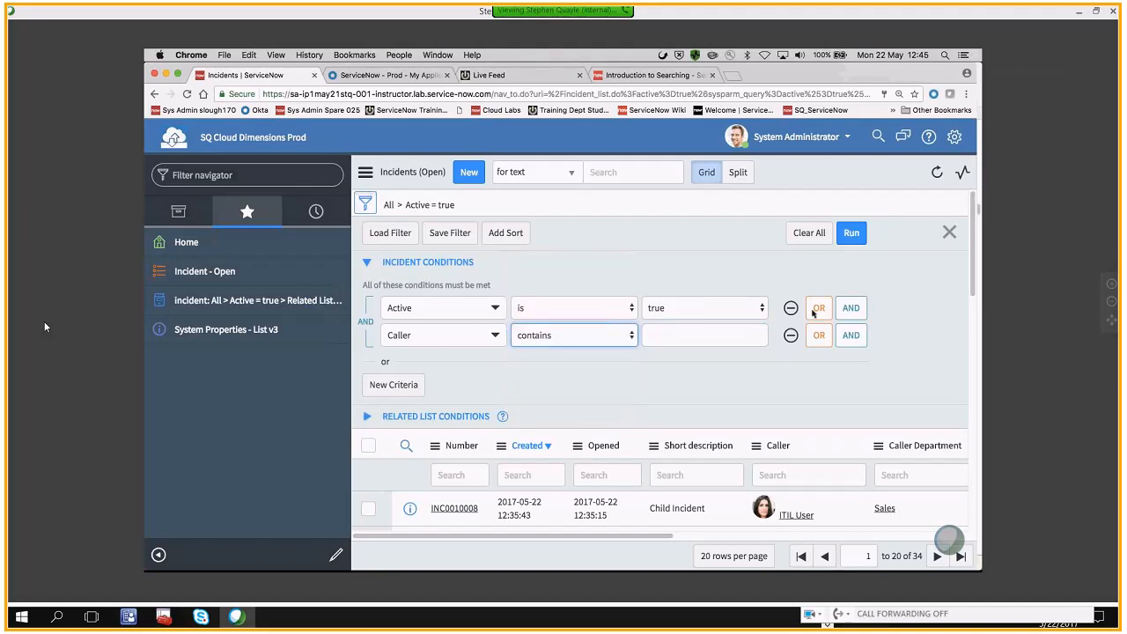
Search the Caller column of the incidents list for names containing a caller's first name and review the resulting filter conditions
{"action": "scroll", "coordinate": [672, 338], "scroll_direction": "down", "scroll_amount": 3}
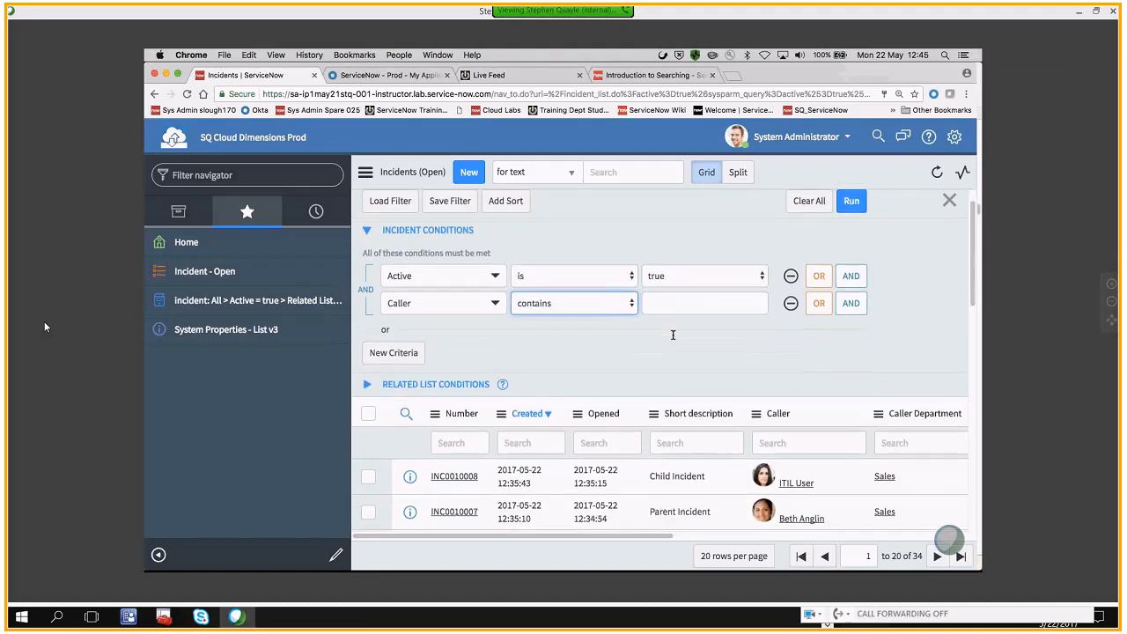
{"action": "left_click", "coordinate": [702, 335]}
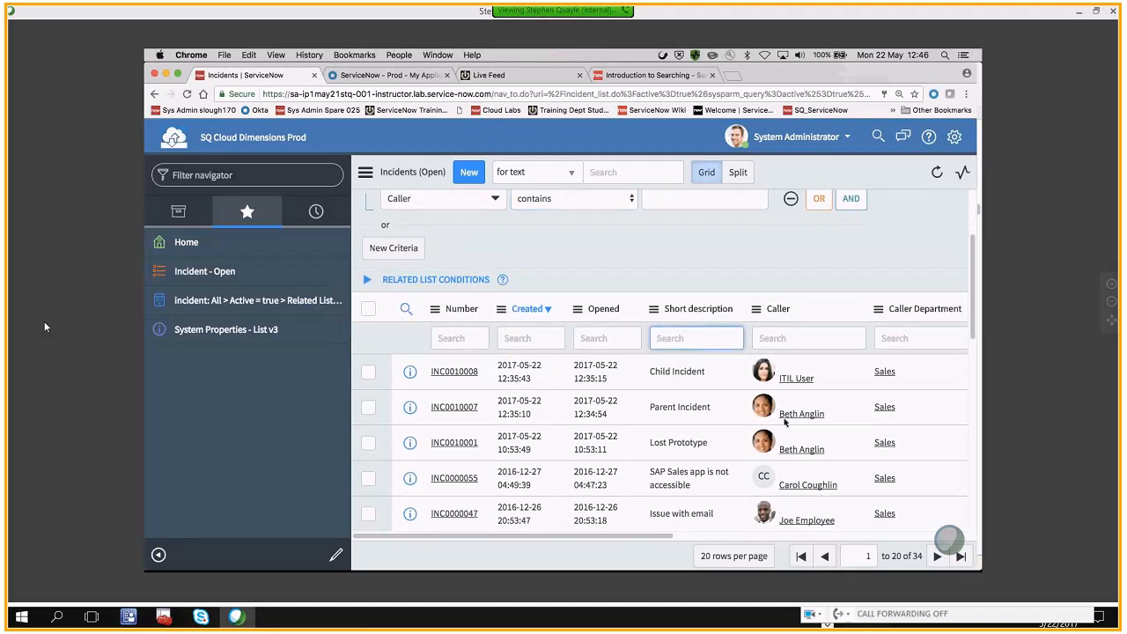
{"action": "left_click", "coordinate": [765, 340]}
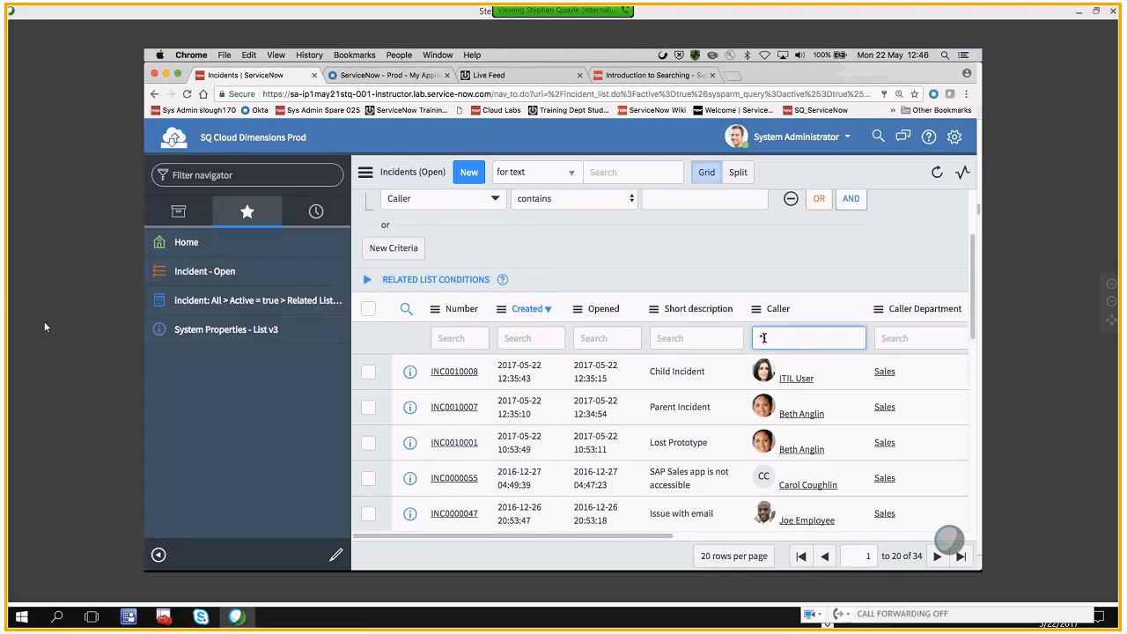
{"action": "type", "text": "Beth"}
{"action": "key", "text": "Return"}
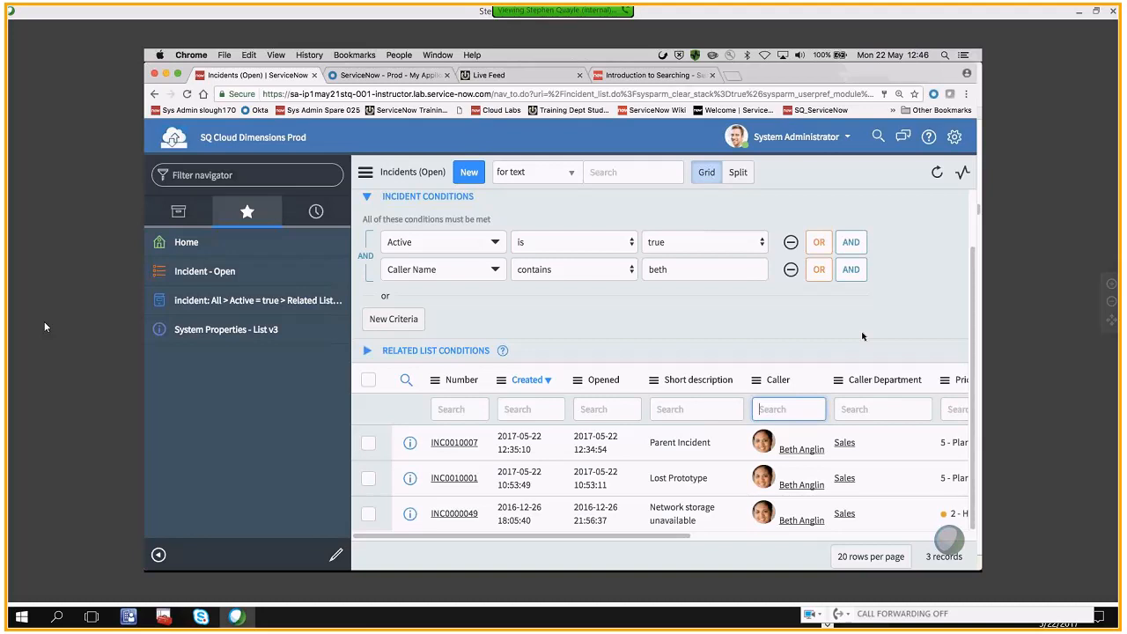
{"action": "left_click", "coordinate": [534, 315]}
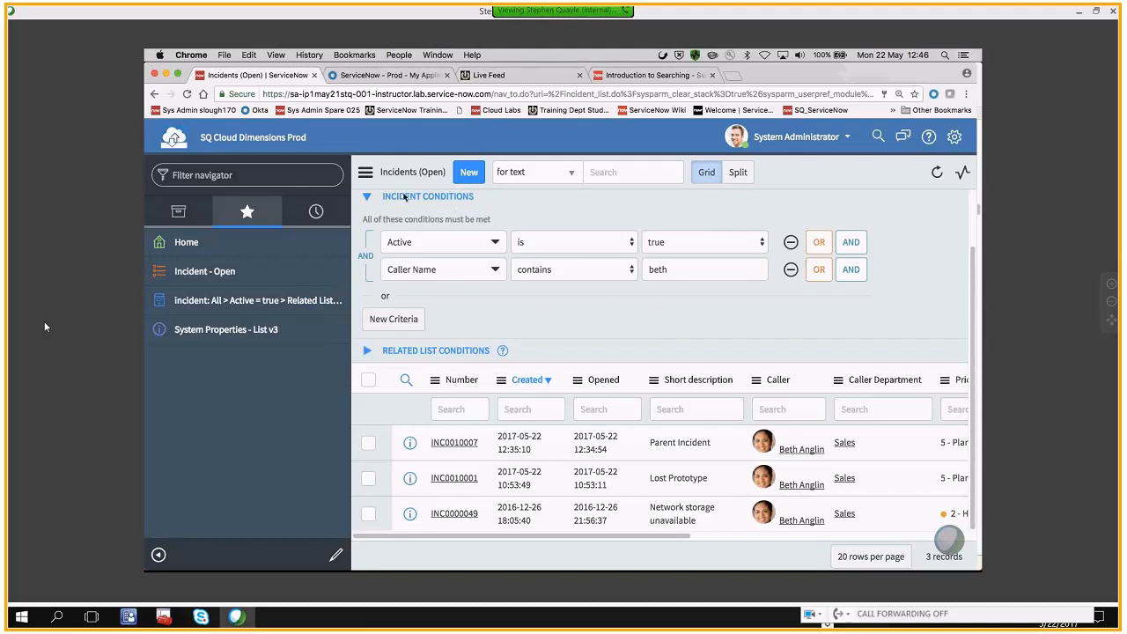
{"action": "scroll", "coordinate": [541, 308], "scroll_direction": "up", "scroll_amount": 1}
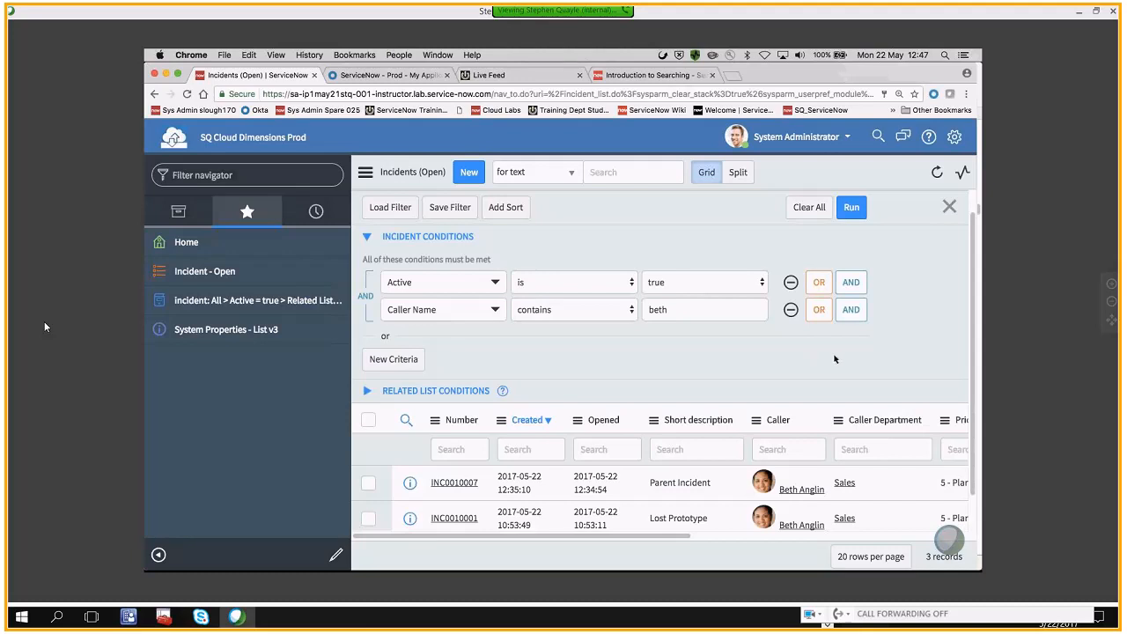
Open the Child Incident record from the open incidents list and collapse the application navigator
{"action": "left_click", "coordinate": [188, 272]}
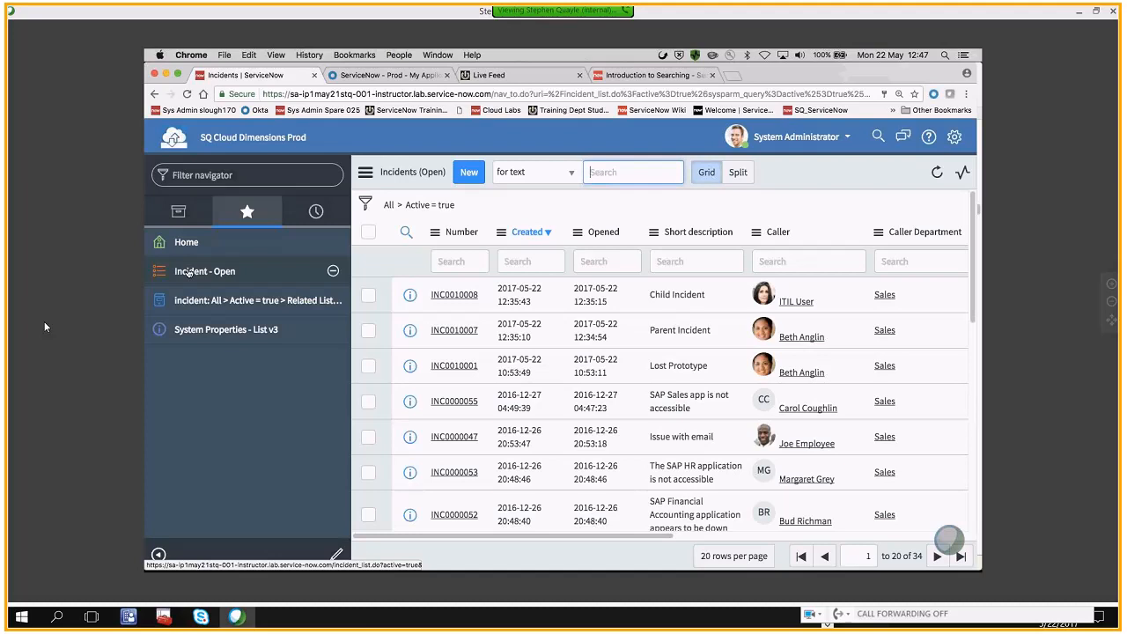
{"action": "left_click", "coordinate": [456, 298]}
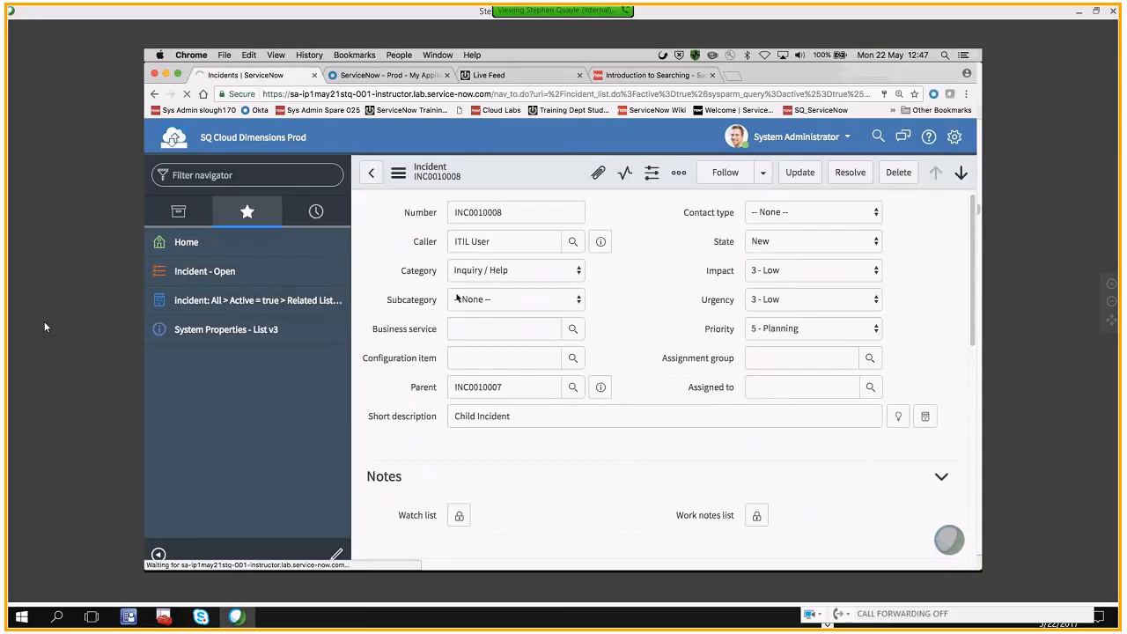
{"action": "left_click", "coordinate": [621, 292]}
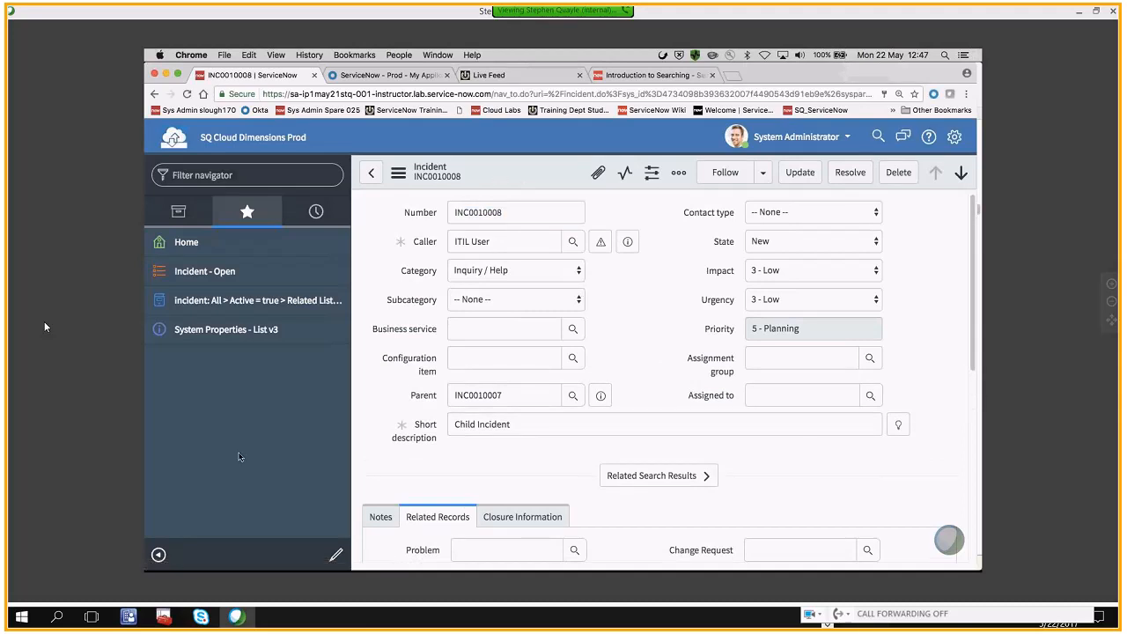
{"action": "left_click", "coordinate": [158, 555]}
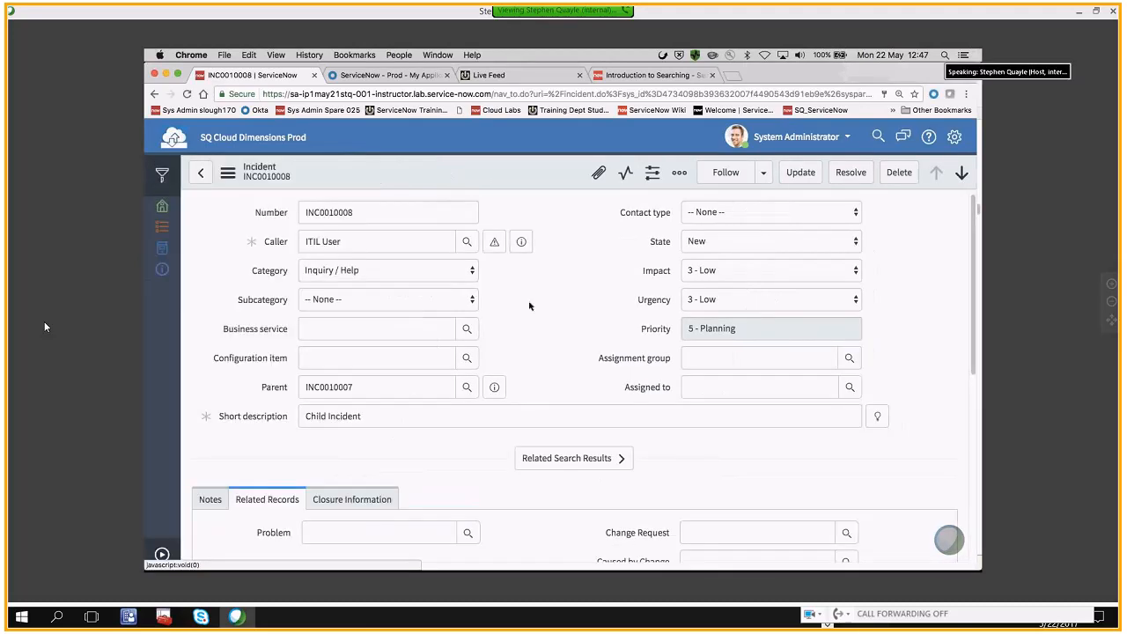
Examine the Task SLAs and Incidents related lists of the Child Incident record
{"action": "scroll", "coordinate": [533, 304], "scroll_direction": "down", "scroll_amount": 5}
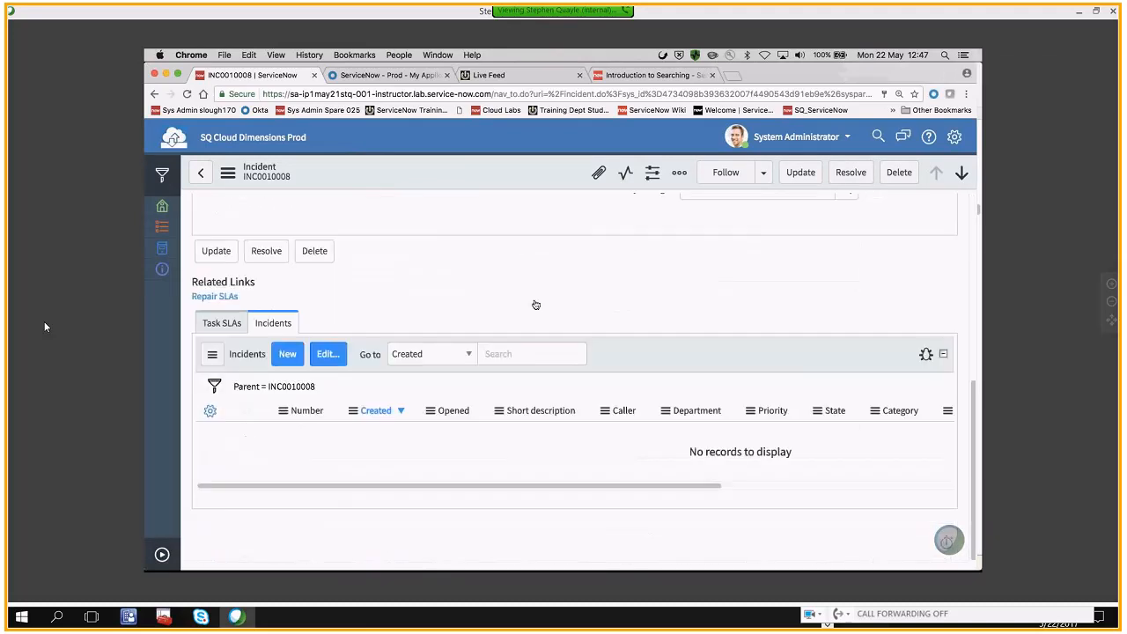
{"action": "left_click", "coordinate": [229, 325]}
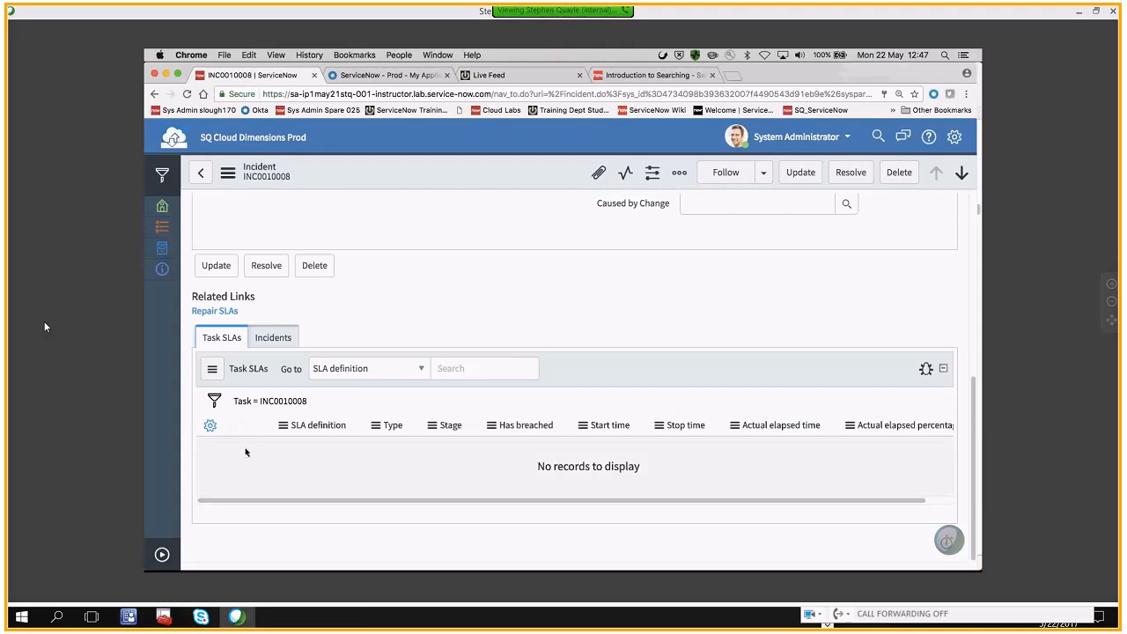
{"action": "left_click", "coordinate": [274, 343]}
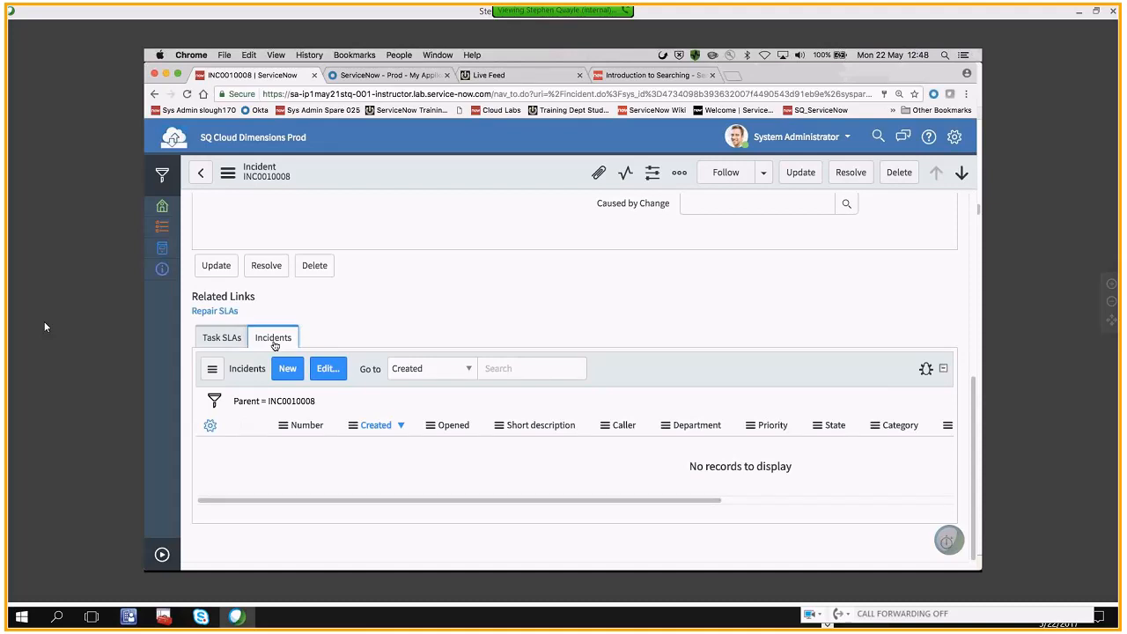
Open the related lists configuration of the Incident form and look through the available related lists
{"action": "right_click", "coordinate": [358, 182]}
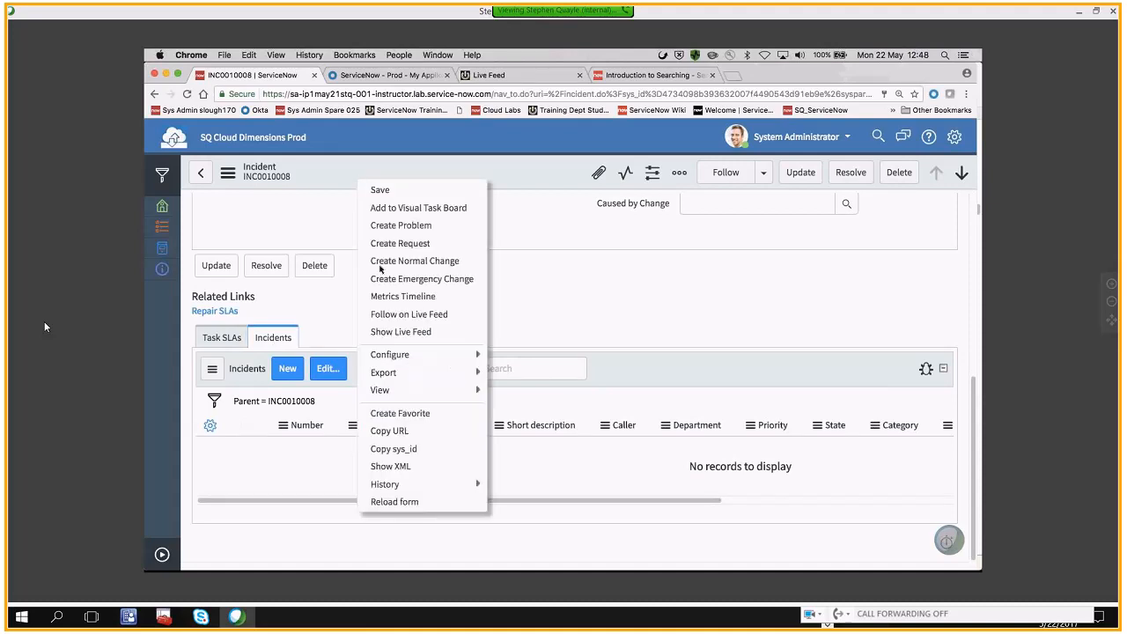
{"action": "mouse_move", "coordinate": [392, 354]}
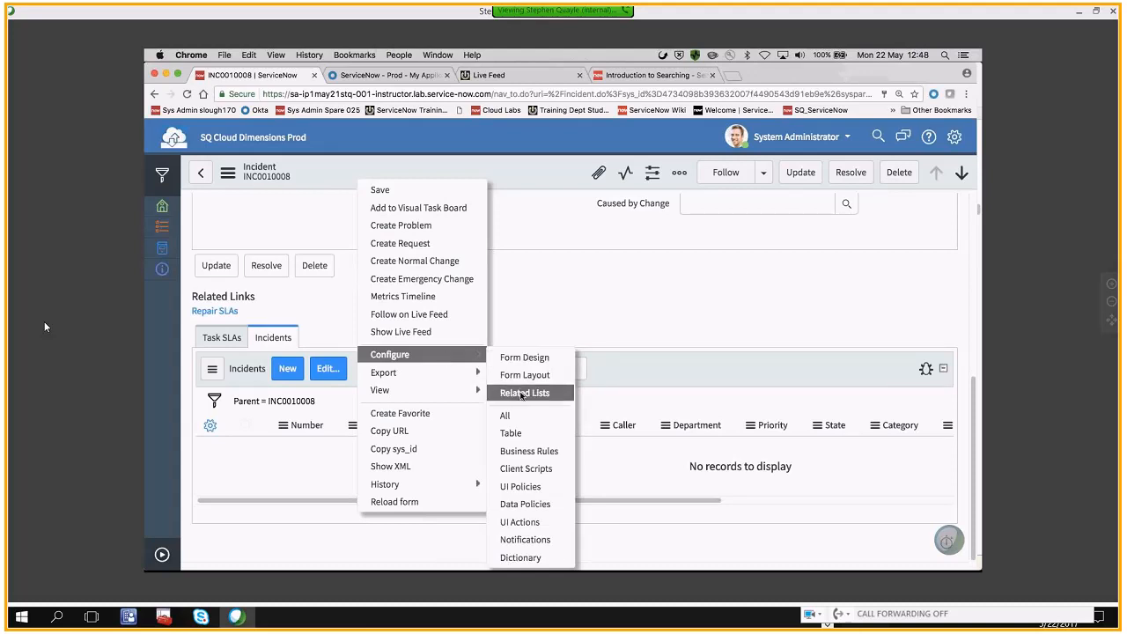
{"action": "left_click", "coordinate": [523, 394]}
{"action": "scroll", "coordinate": [400, 269], "scroll_direction": "down", "scroll_amount": 1}
{"action": "scroll", "coordinate": [401, 269], "scroll_direction": "down", "scroll_amount": 5}
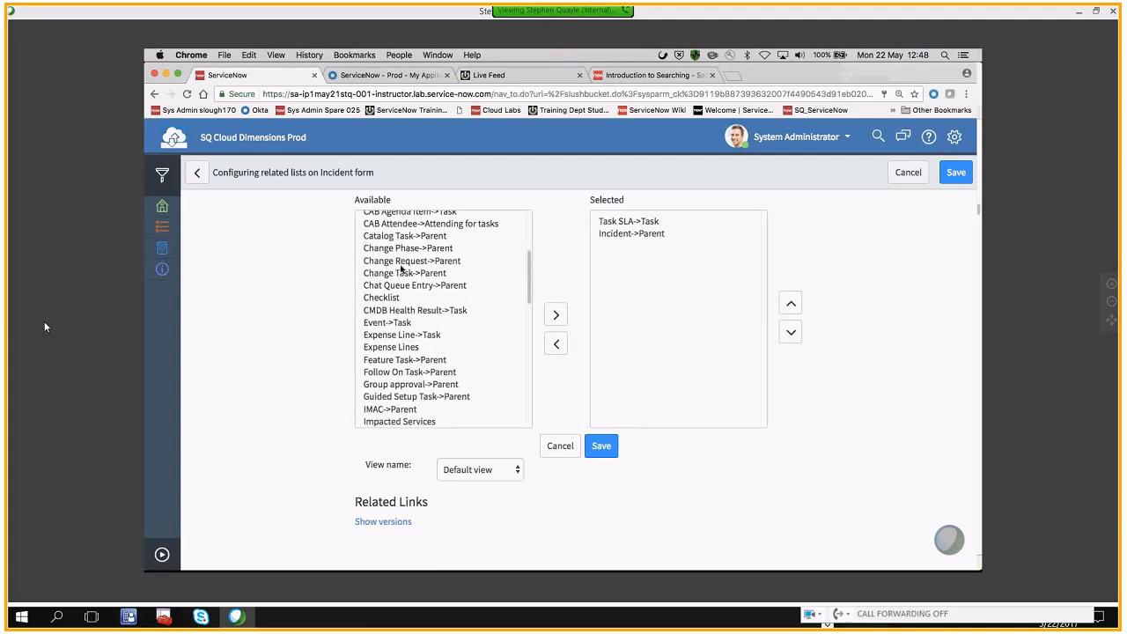
{"action": "scroll", "coordinate": [401, 269], "scroll_direction": "down", "scroll_amount": 3}
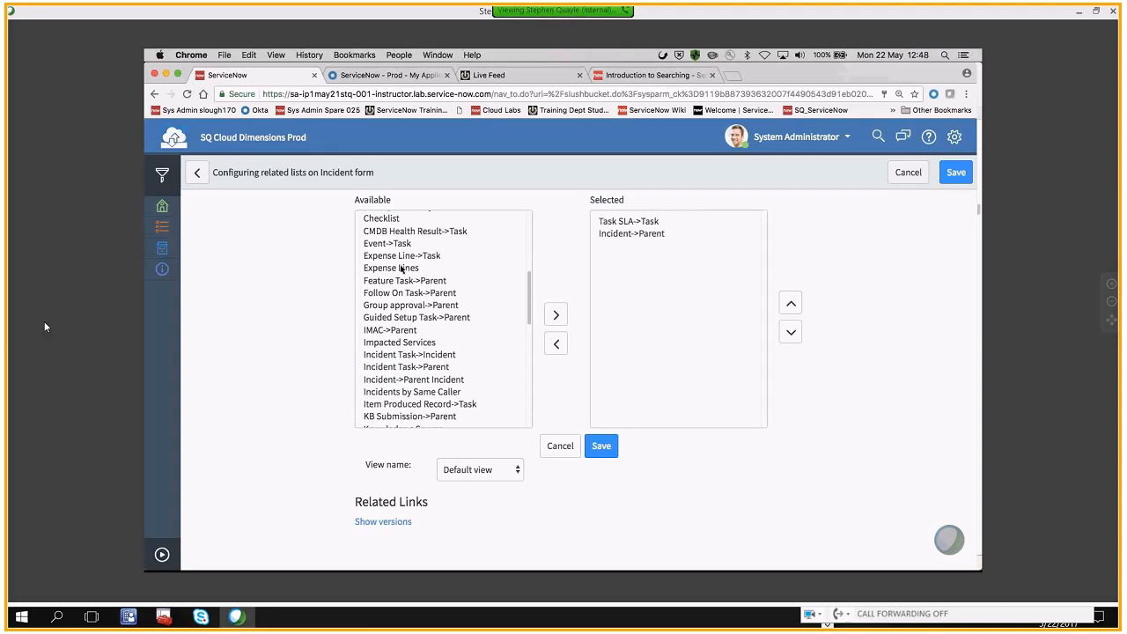
{"action": "scroll", "coordinate": [400, 268], "scroll_direction": "down", "scroll_amount": 5}
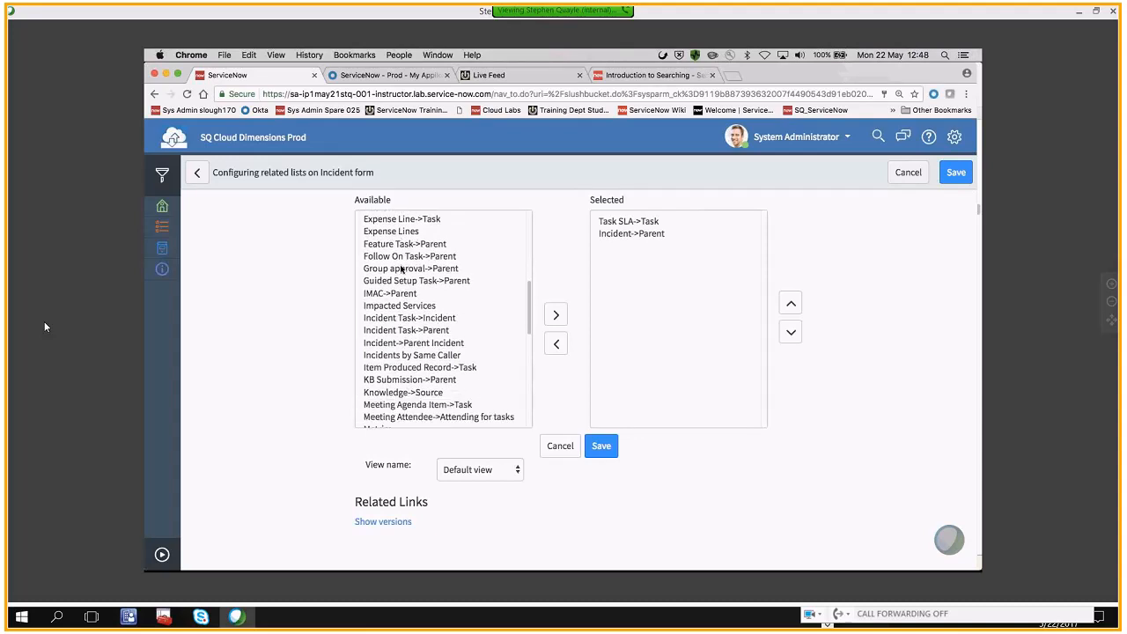
{"action": "scroll", "coordinate": [400, 269], "scroll_direction": "down", "scroll_amount": 4}
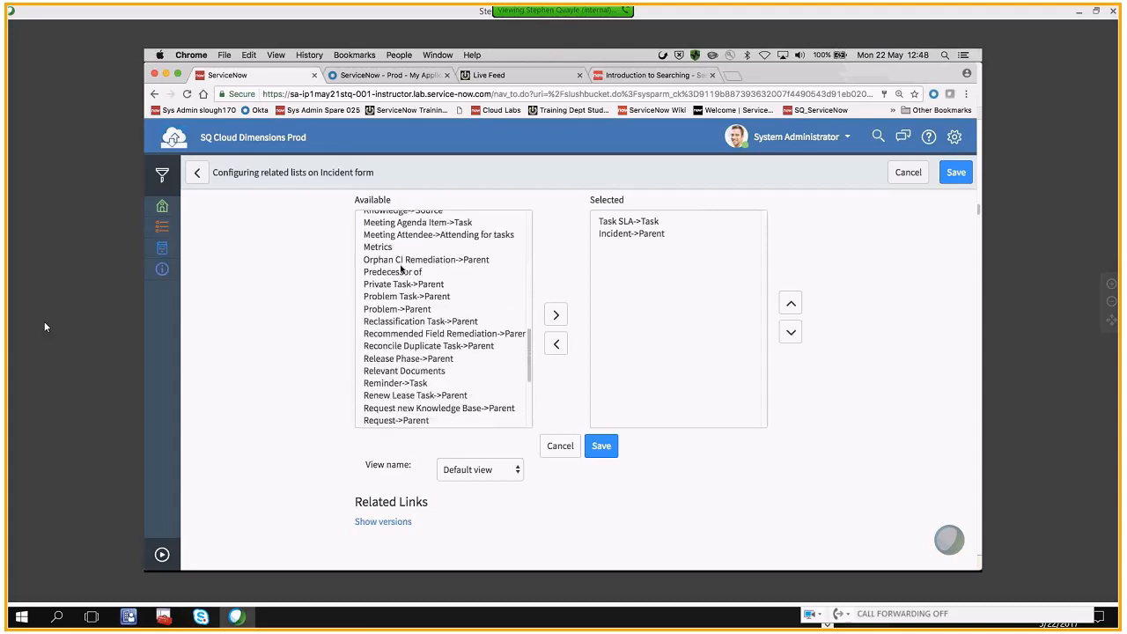
{"action": "scroll", "coordinate": [401, 268], "scroll_direction": "down", "scroll_amount": 4}
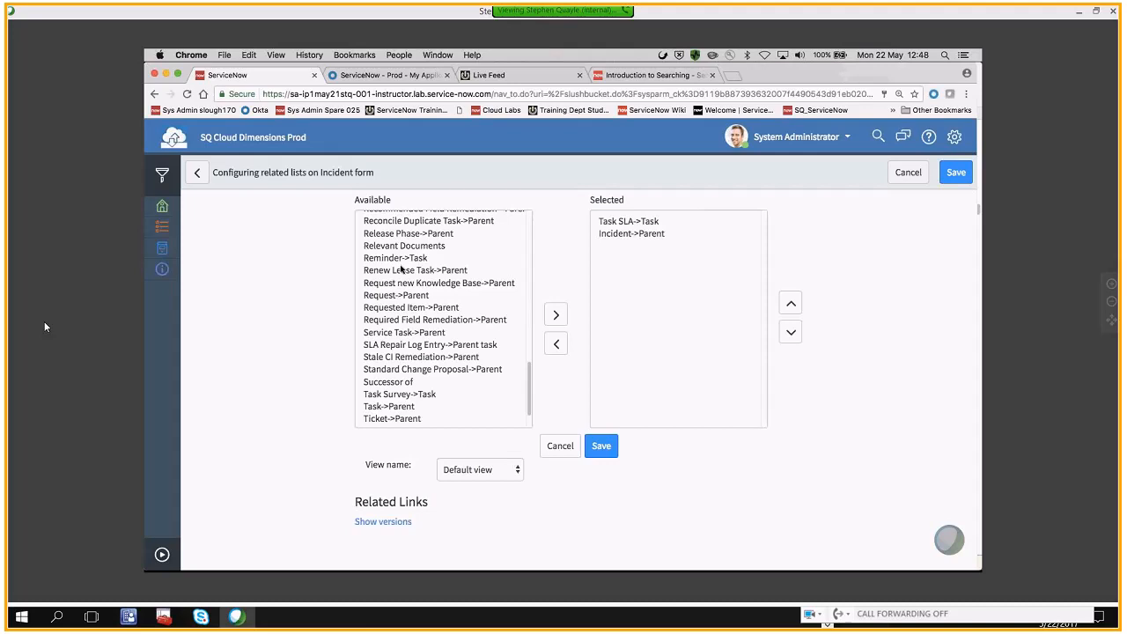
Cancel the related lists configuration and examine the Parent field and the Incidents related list of the Child Incident record
{"action": "left_click", "coordinate": [607, 236]}
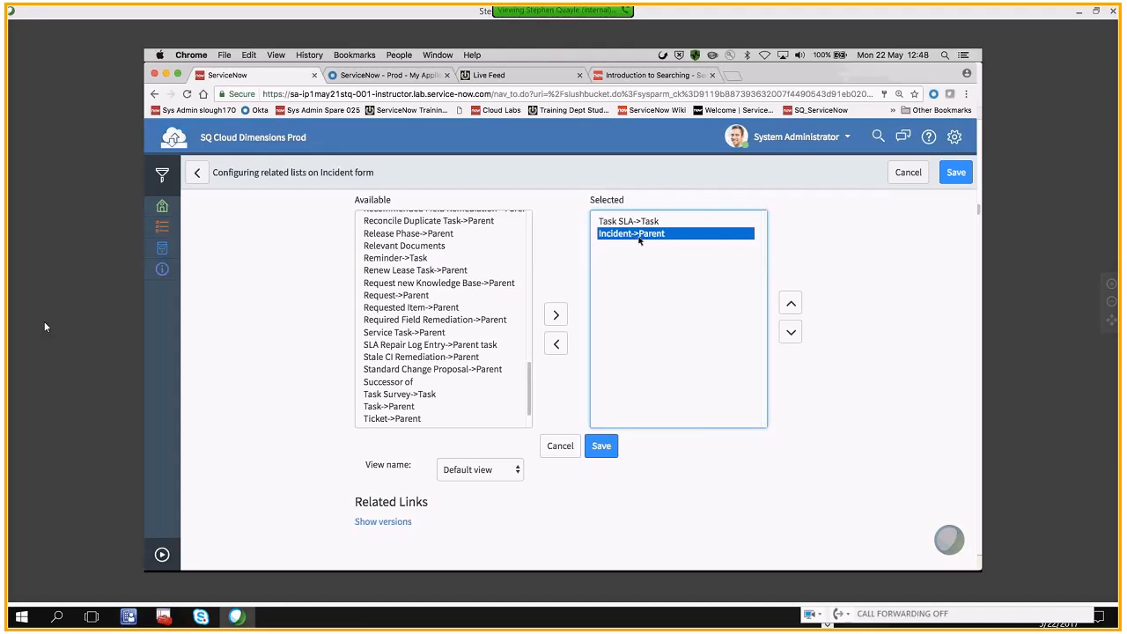
{"action": "left_click", "coordinate": [561, 447]}
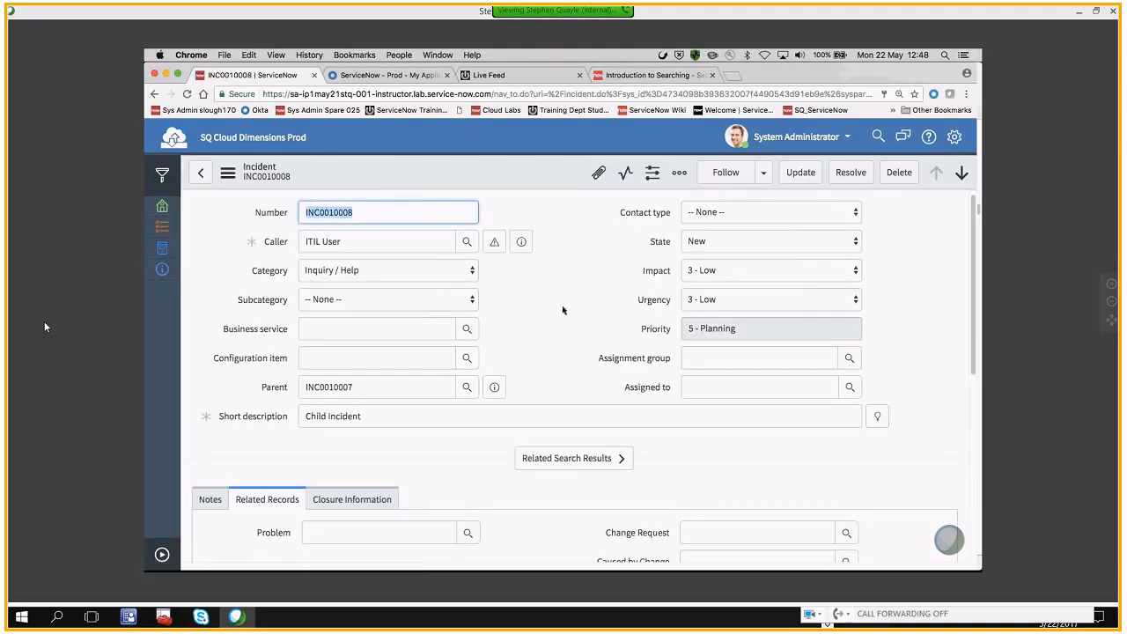
{"action": "scroll", "coordinate": [551, 307], "scroll_direction": "down", "scroll_amount": 3}
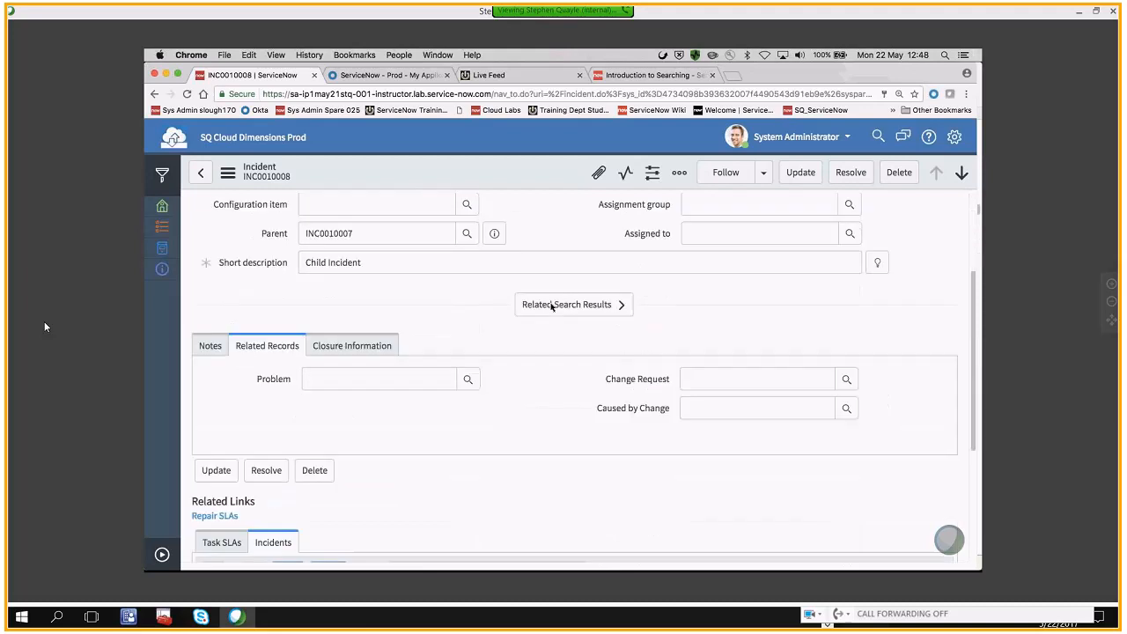
{"action": "scroll", "coordinate": [551, 307], "scroll_direction": "down", "scroll_amount": 4}
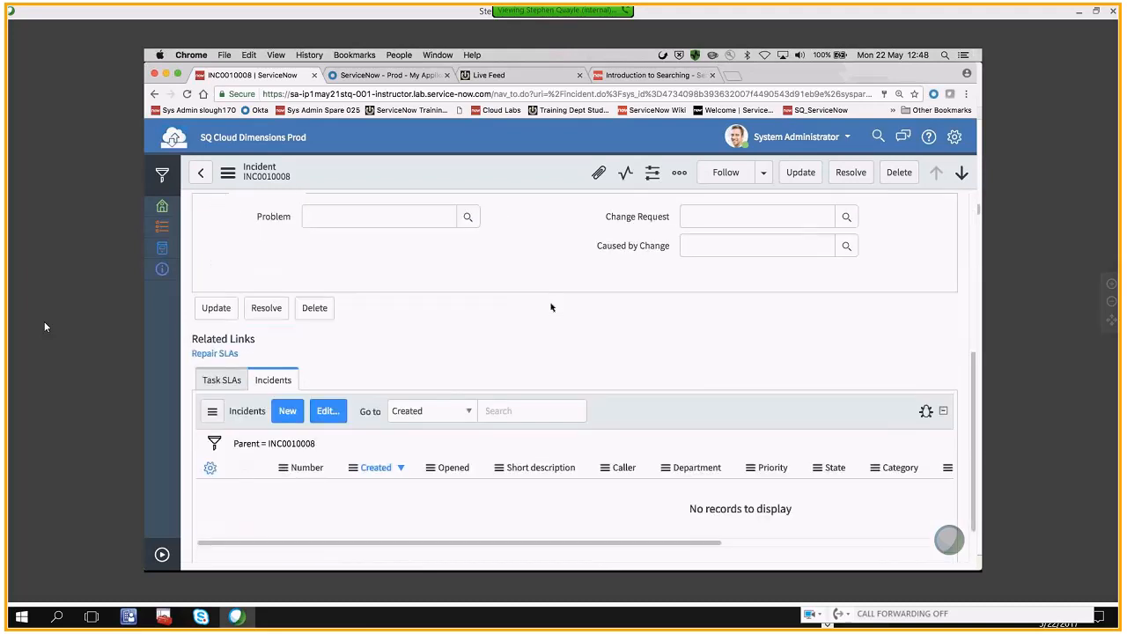
{"action": "scroll", "coordinate": [347, 322], "scroll_direction": "down", "scroll_amount": 1}
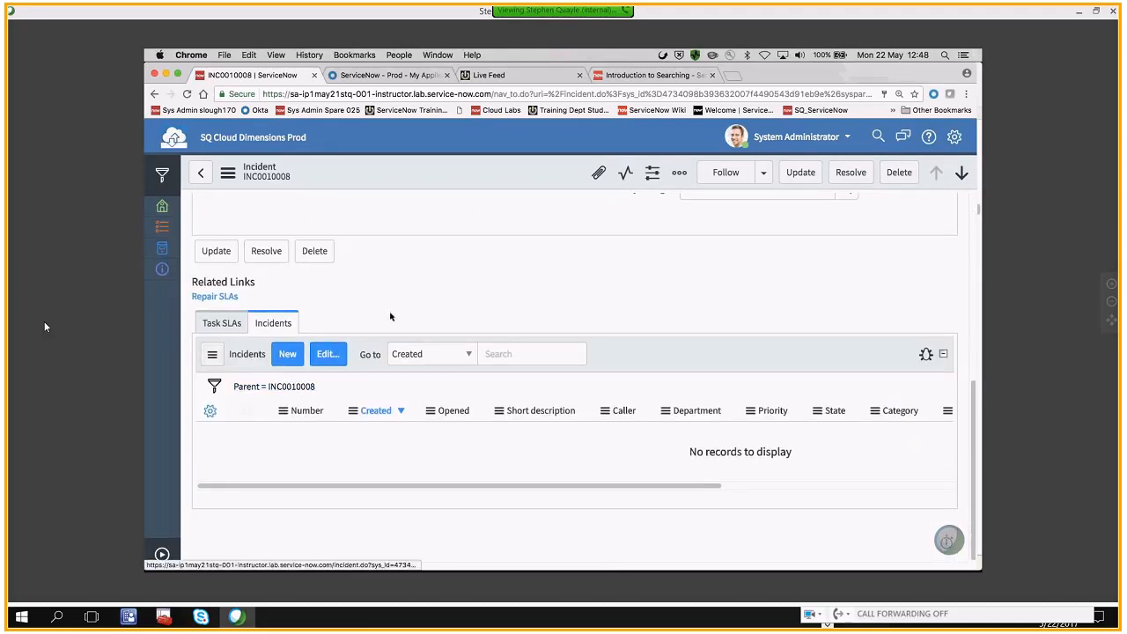
{"action": "scroll", "coordinate": [435, 289], "scroll_direction": "up", "scroll_amount": 8}
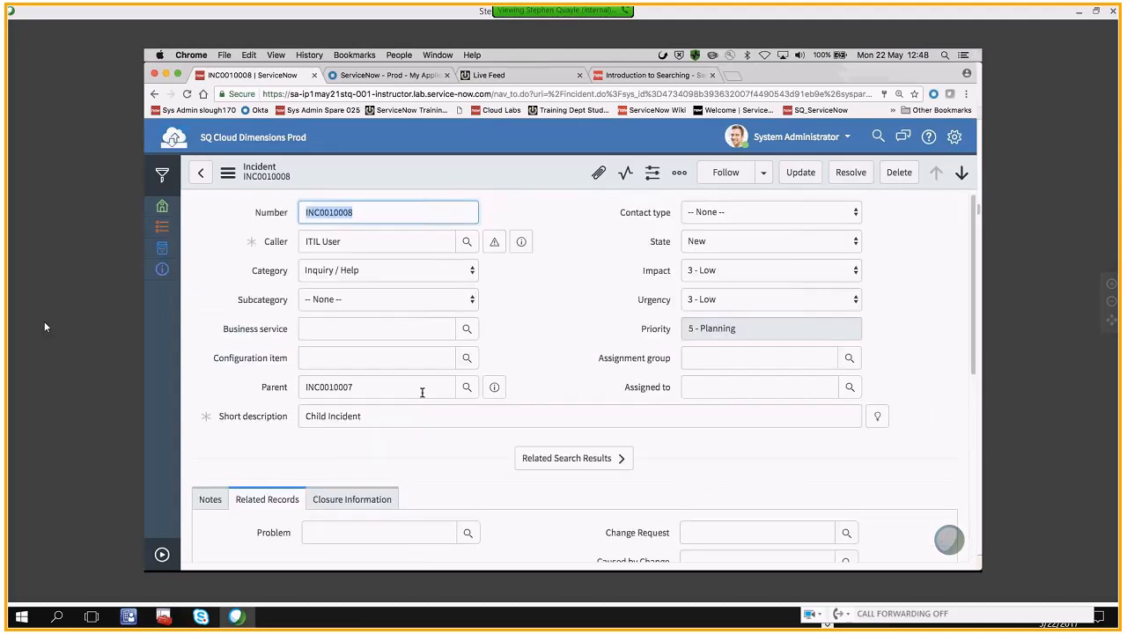
{"action": "scroll", "coordinate": [551, 343], "scroll_direction": "down", "scroll_amount": 8}
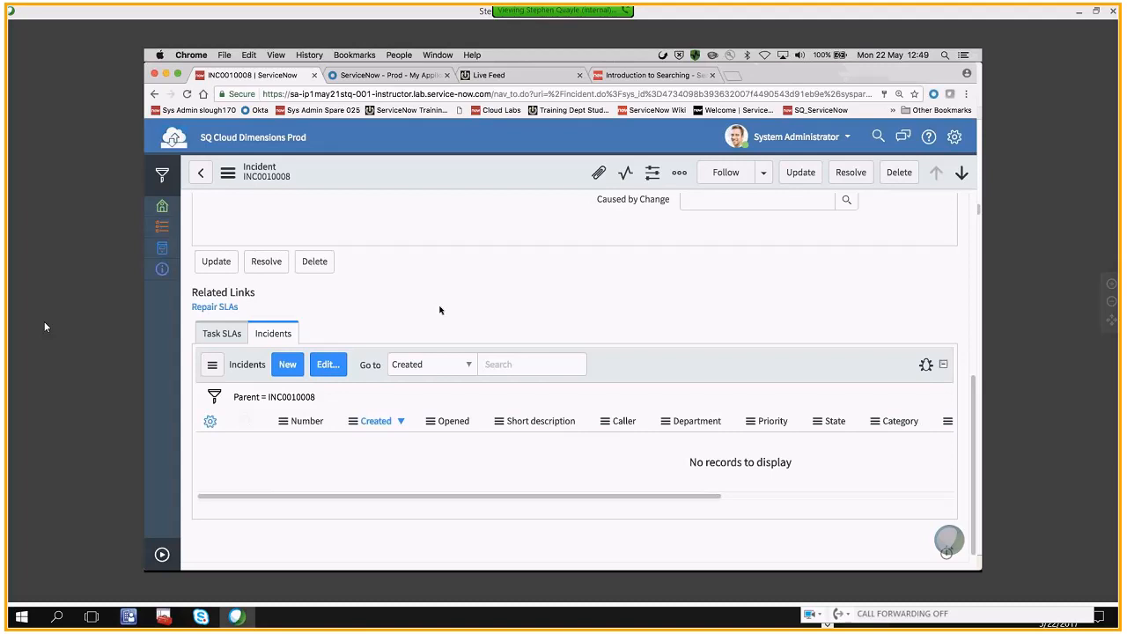
{"action": "scroll", "coordinate": [440, 310], "scroll_direction": "up", "scroll_amount": 5}
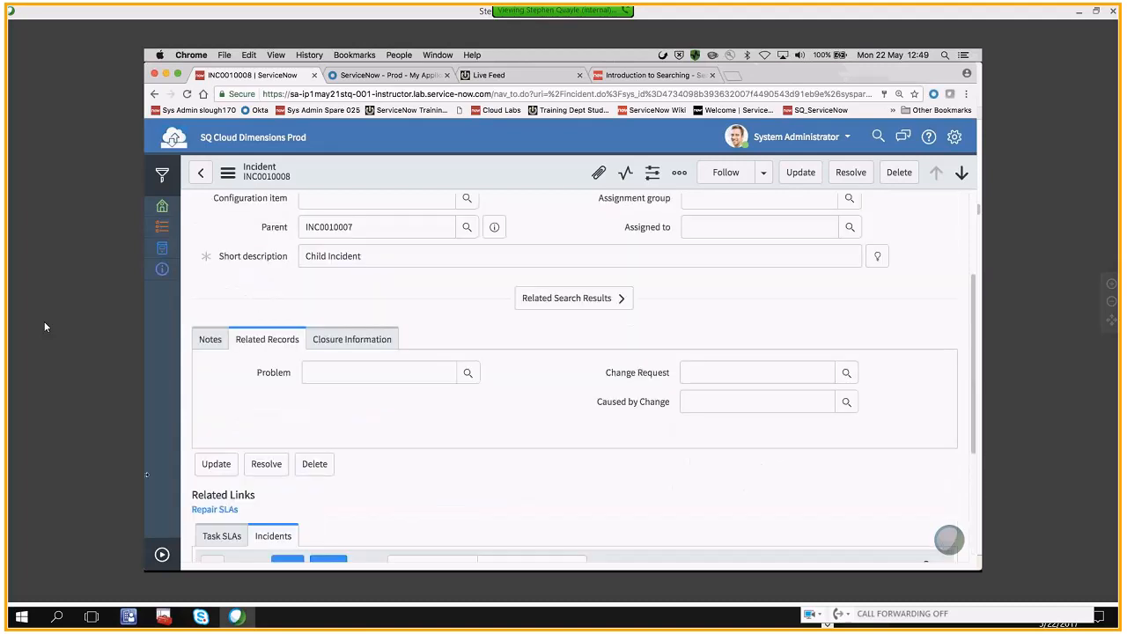
Open the Parent Incident record from the open incidents list and collapse the application navigator
{"action": "left_click", "coordinate": [162, 554]}
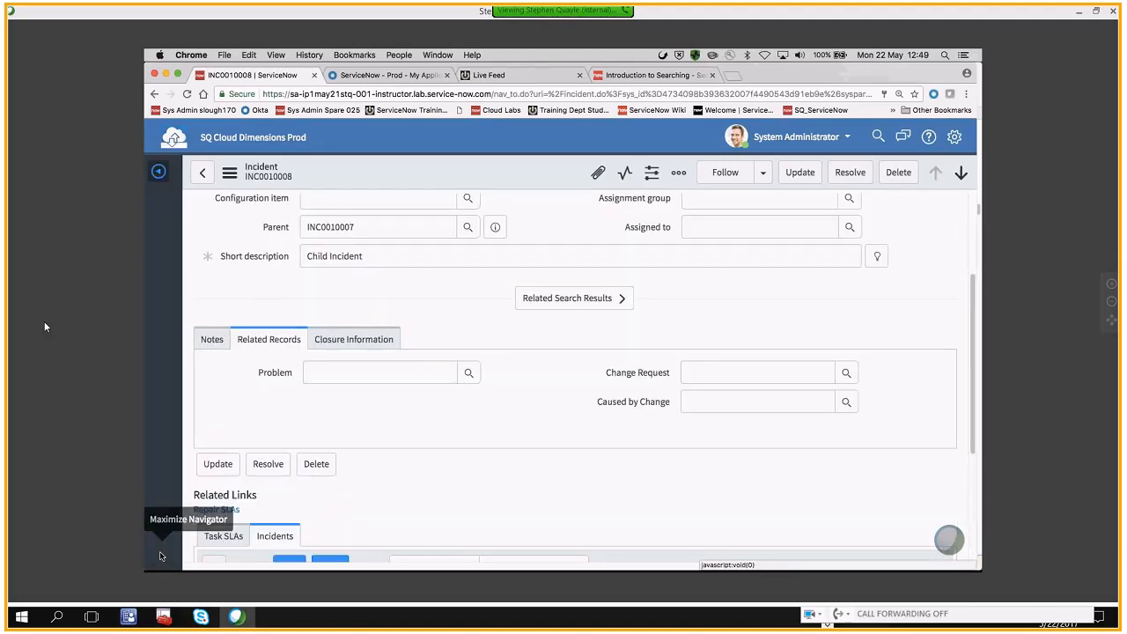
{"action": "left_click", "coordinate": [162, 554]}
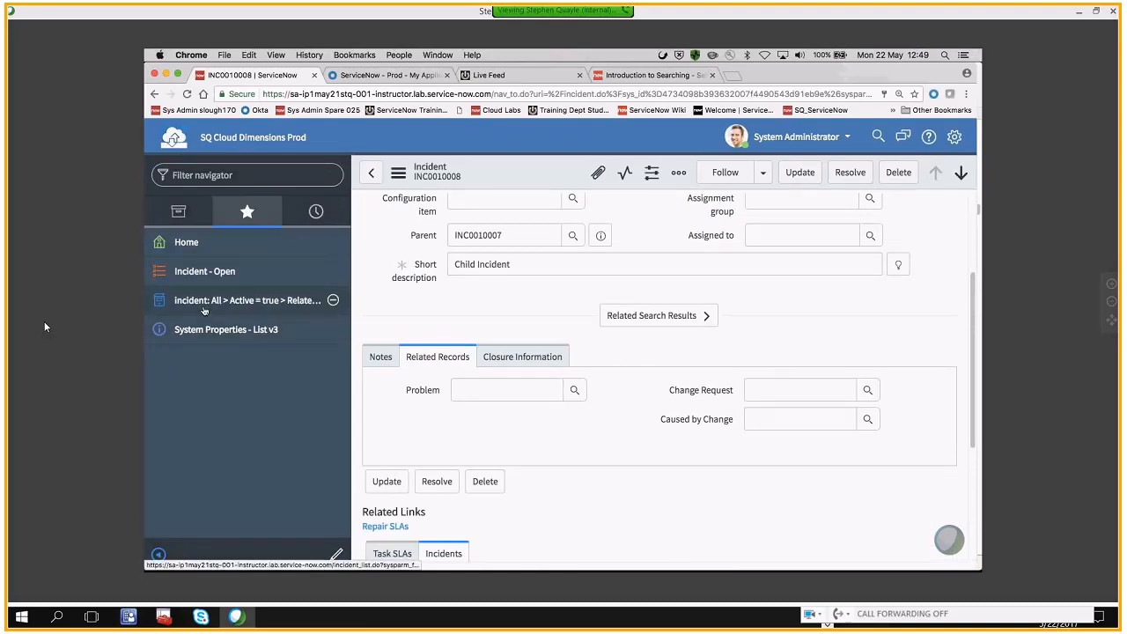
{"action": "left_click", "coordinate": [192, 280]}
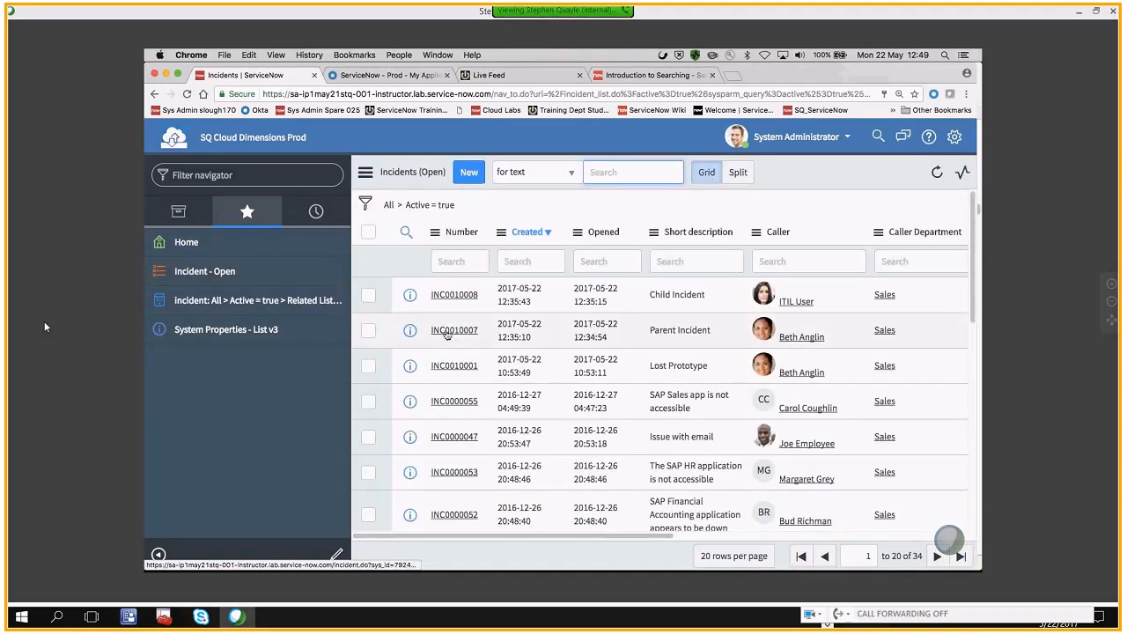
{"action": "left_click", "coordinate": [446, 332]}
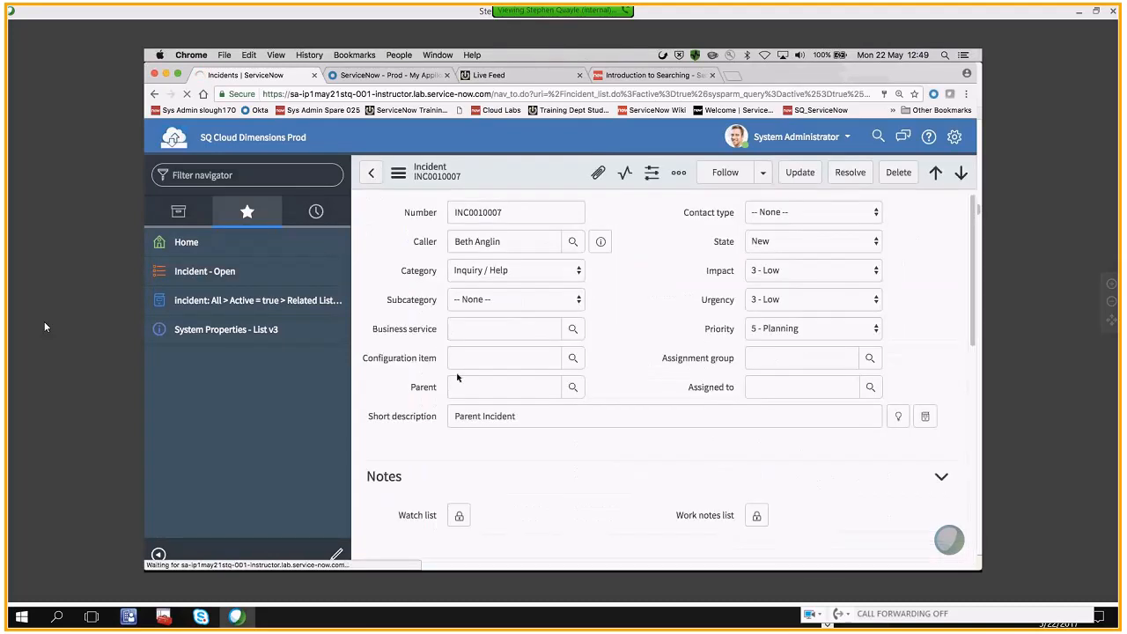
{"action": "left_click", "coordinate": [520, 424]}
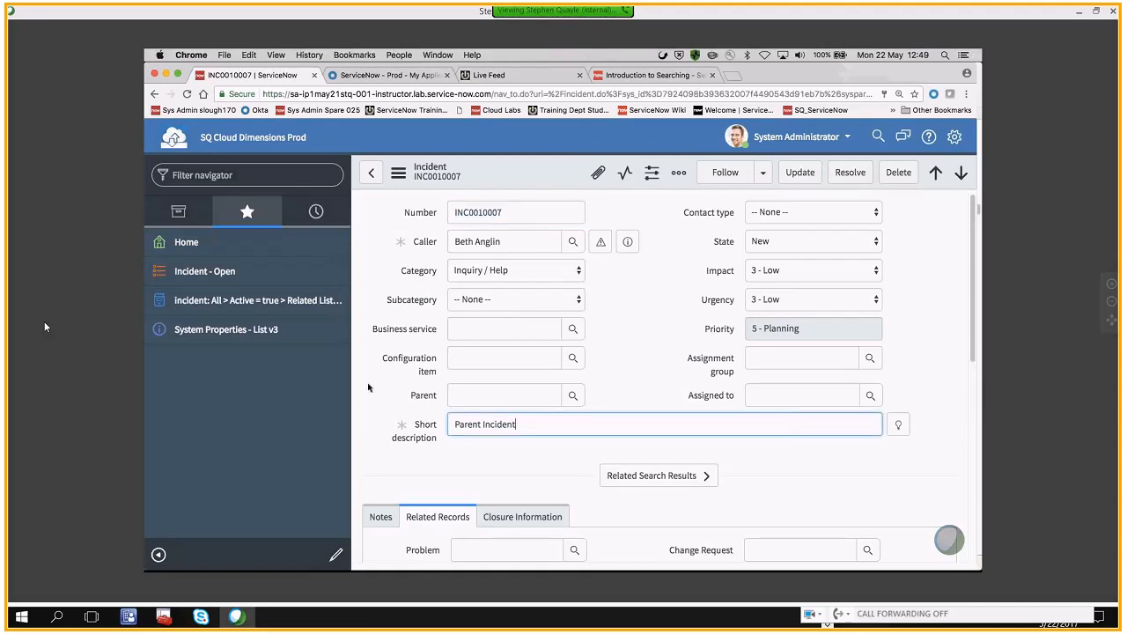
{"action": "left_click", "coordinate": [158, 554]}
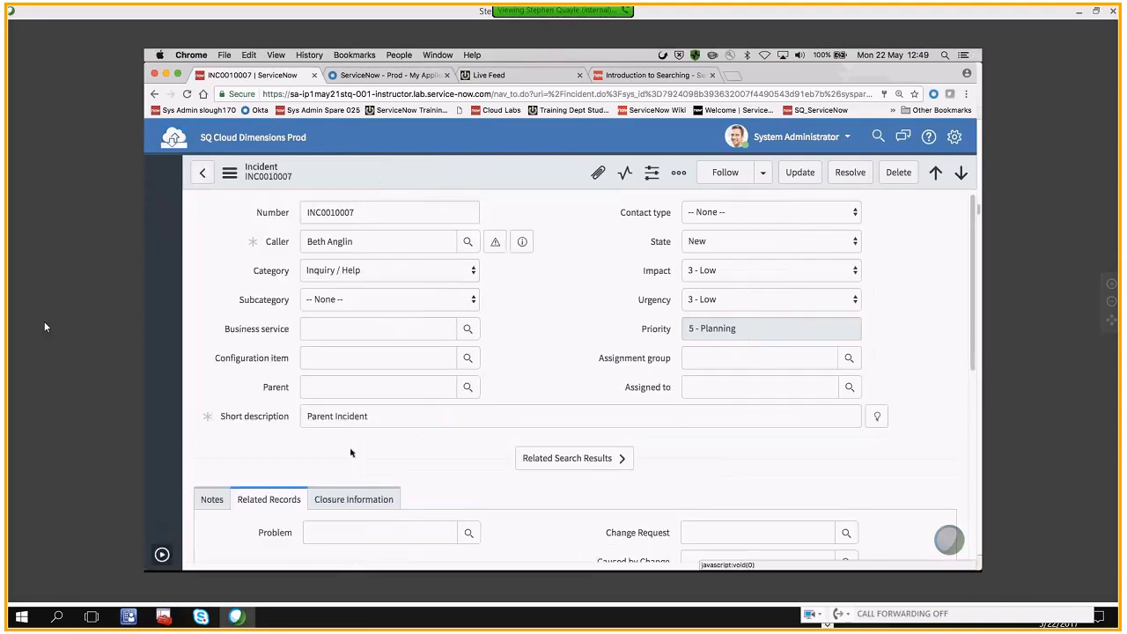
Examine the Incidents related list and the form fields of the Parent Incident record
{"action": "right_click", "coordinate": [537, 361]}
{"action": "left_click", "coordinate": [510, 336]}
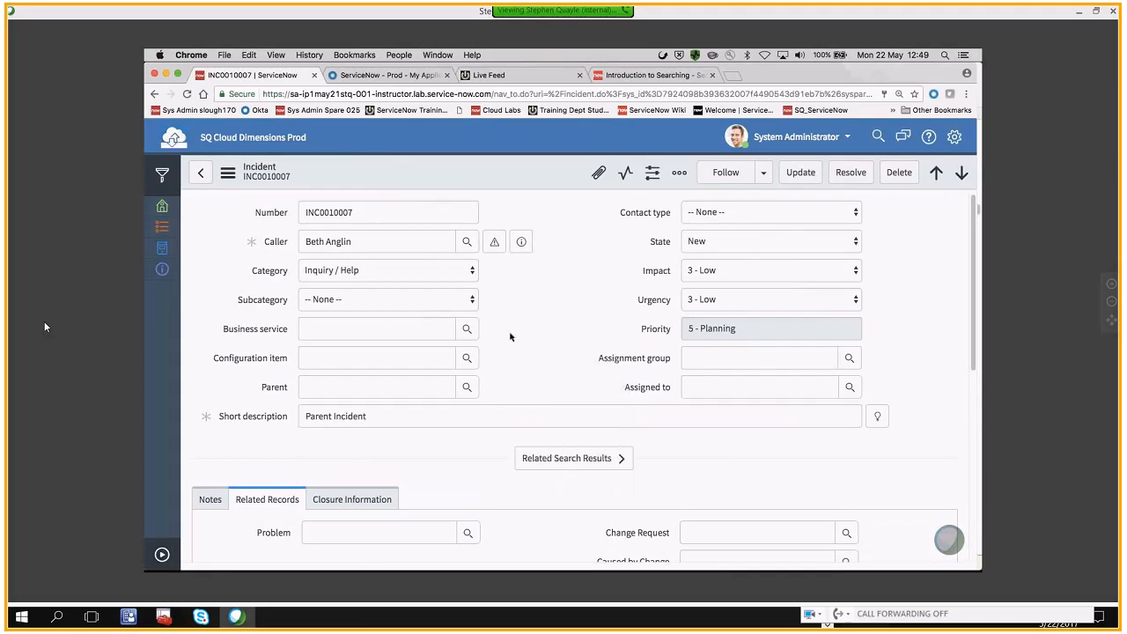
{"action": "scroll", "coordinate": [510, 336], "scroll_direction": "down", "scroll_amount": 8}
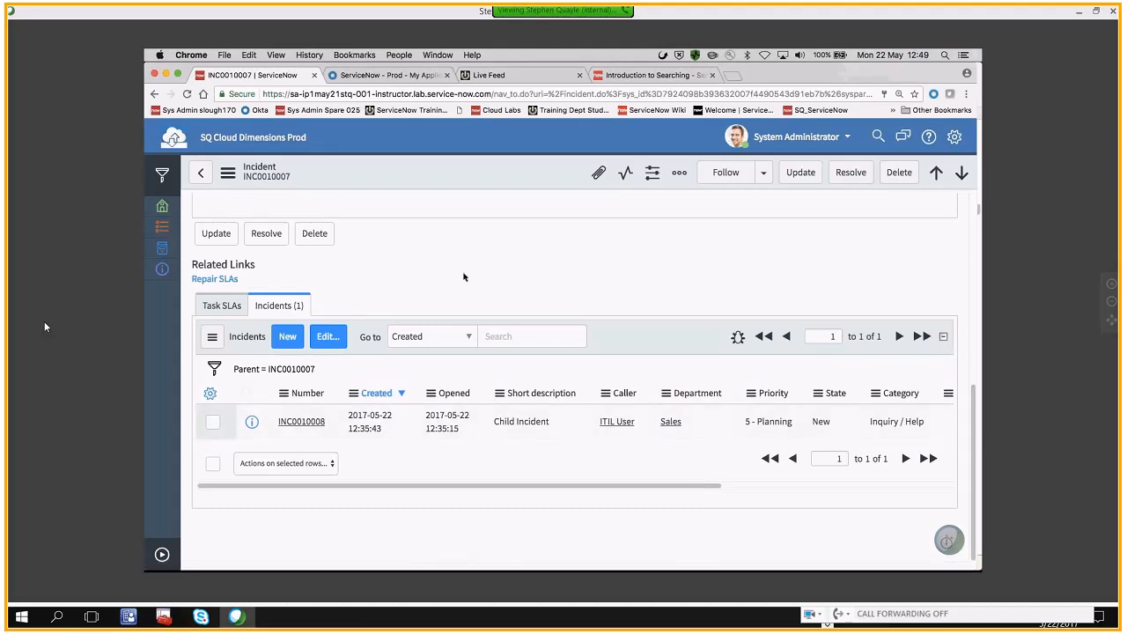
{"action": "scroll", "coordinate": [455, 274], "scroll_direction": "up", "scroll_amount": 5}
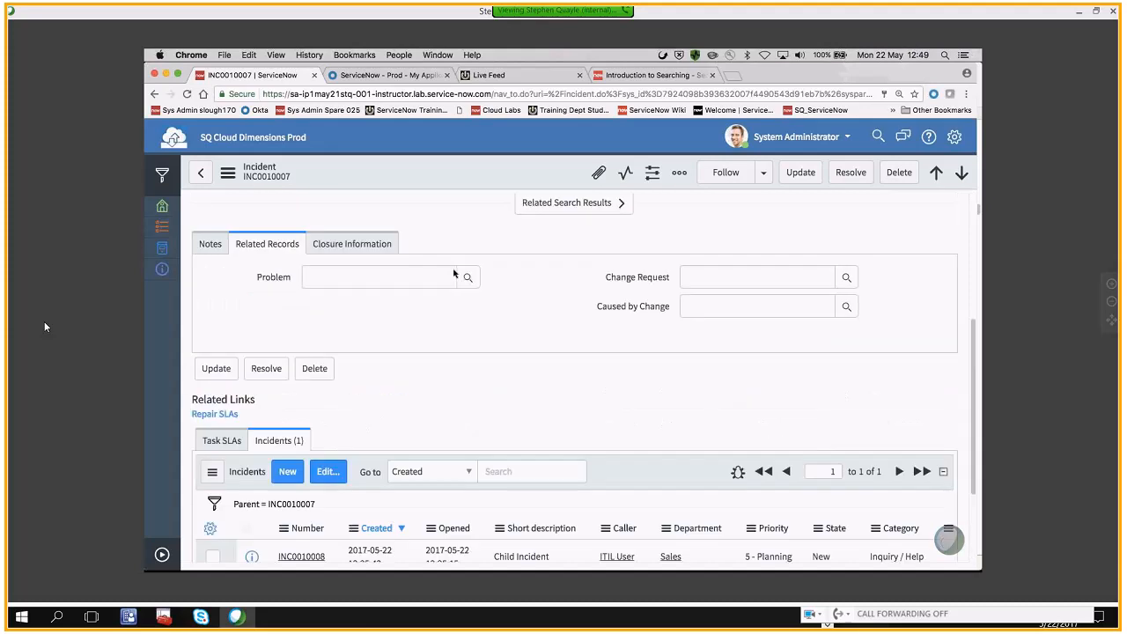
{"action": "scroll", "coordinate": [456, 274], "scroll_direction": "up", "scroll_amount": 1}
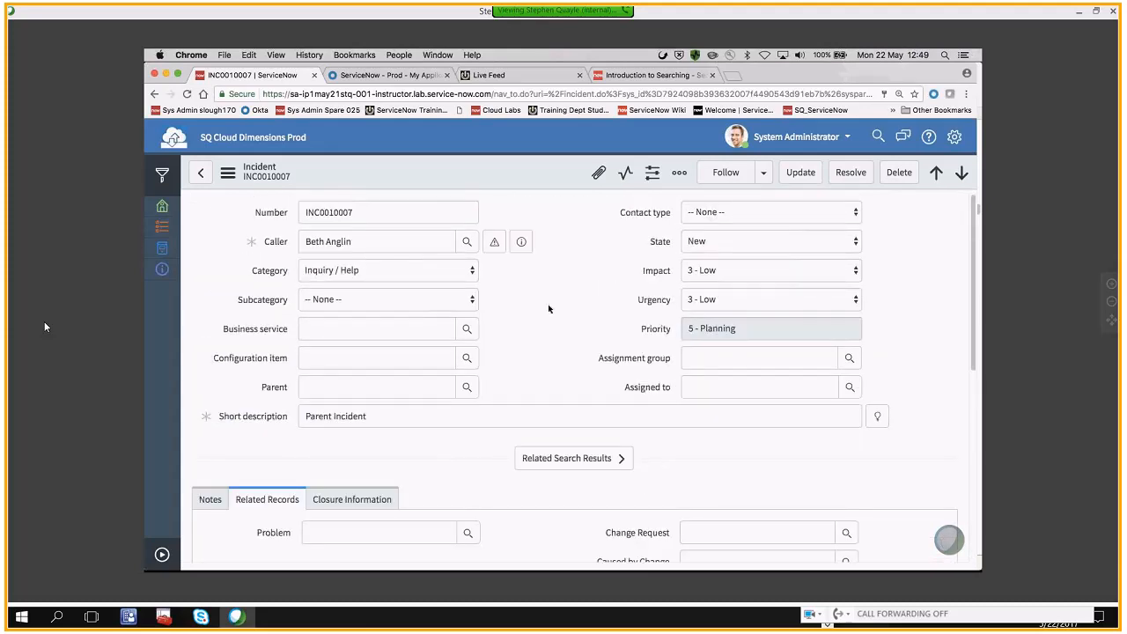
{"action": "scroll", "coordinate": [548, 308], "scroll_direction": "down", "scroll_amount": 3}
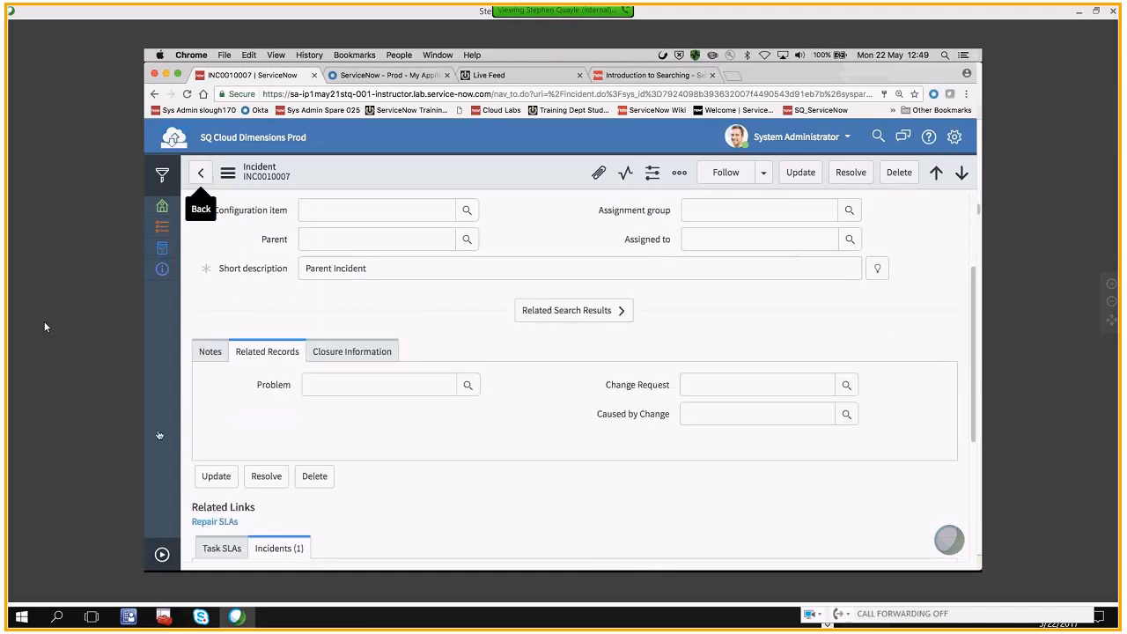
Return to the open incidents list and show its filter conditions with the application navigator collapsed
{"action": "left_click", "coordinate": [162, 555]}
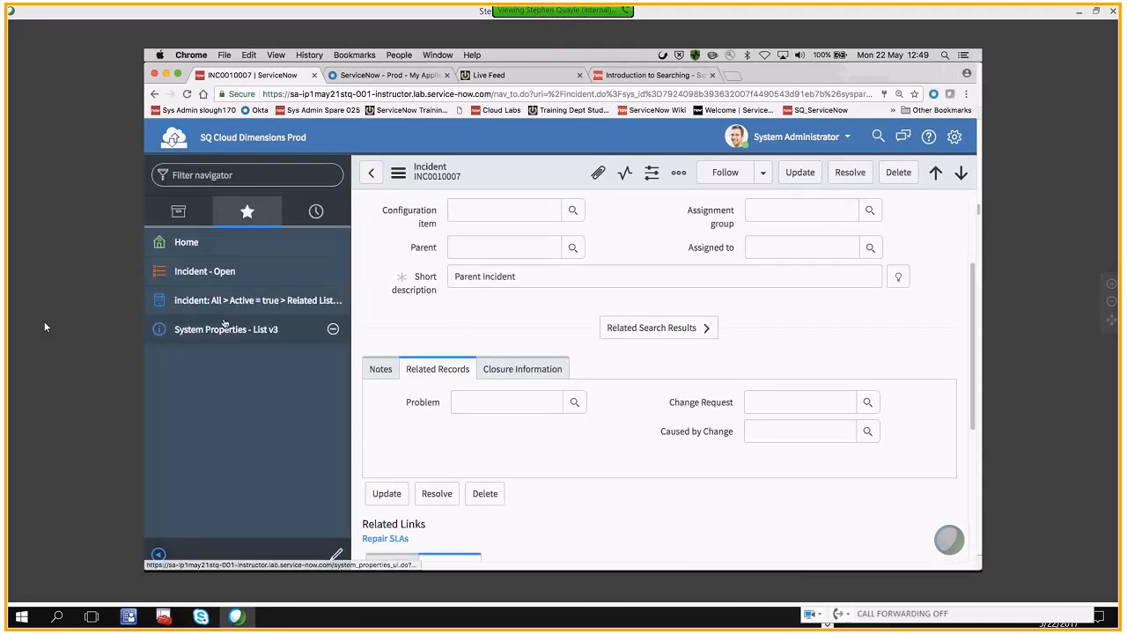
{"action": "left_click", "coordinate": [202, 274]}
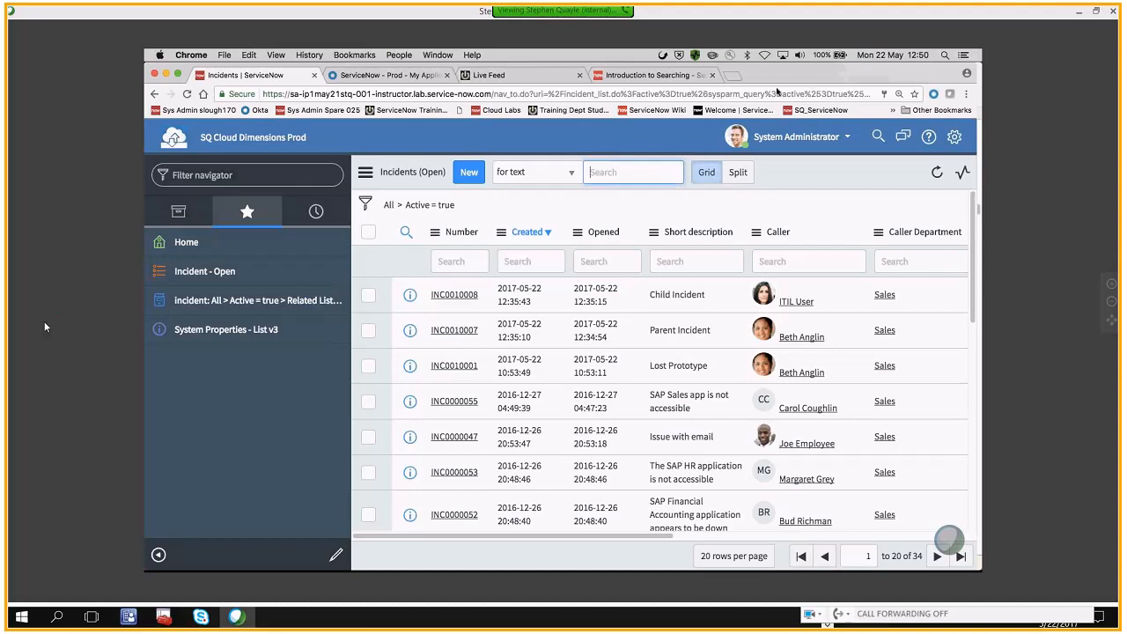
{"action": "left_click", "coordinate": [365, 202]}
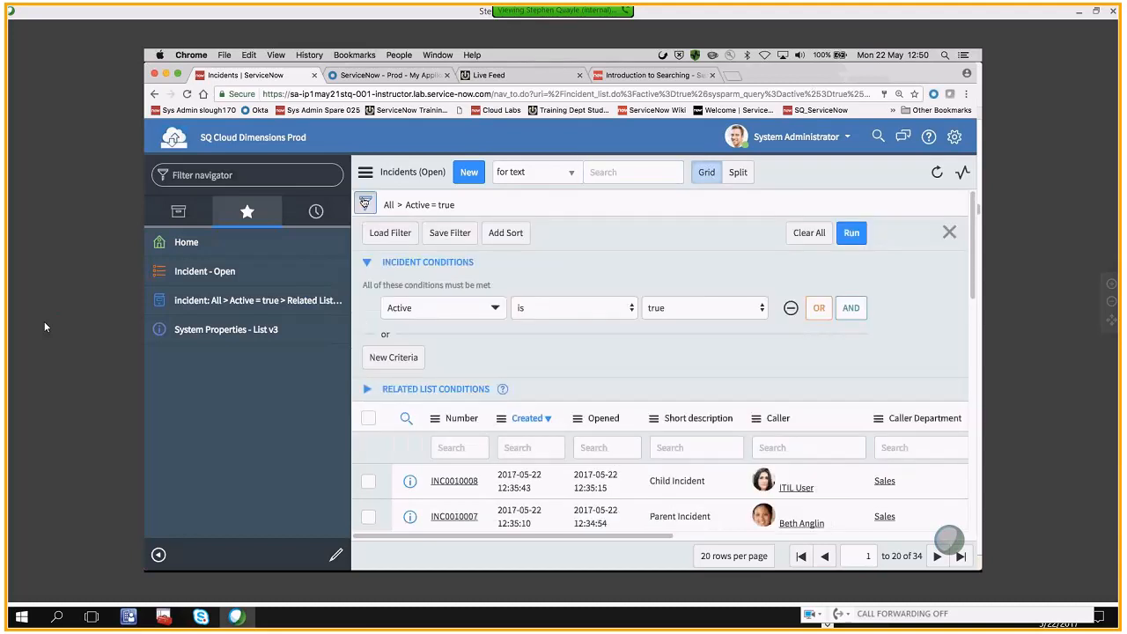
{"action": "left_click", "coordinate": [159, 554]}
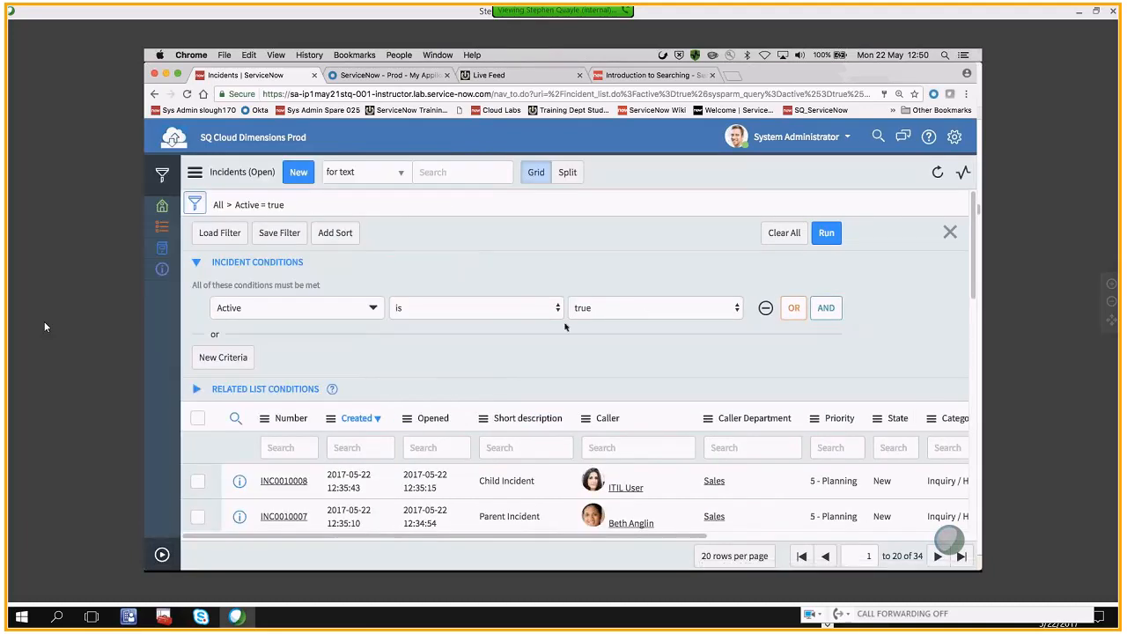
Expand the related list conditions of the filter and choose Incident->Parent as the related table
{"action": "left_click", "coordinate": [198, 392]}
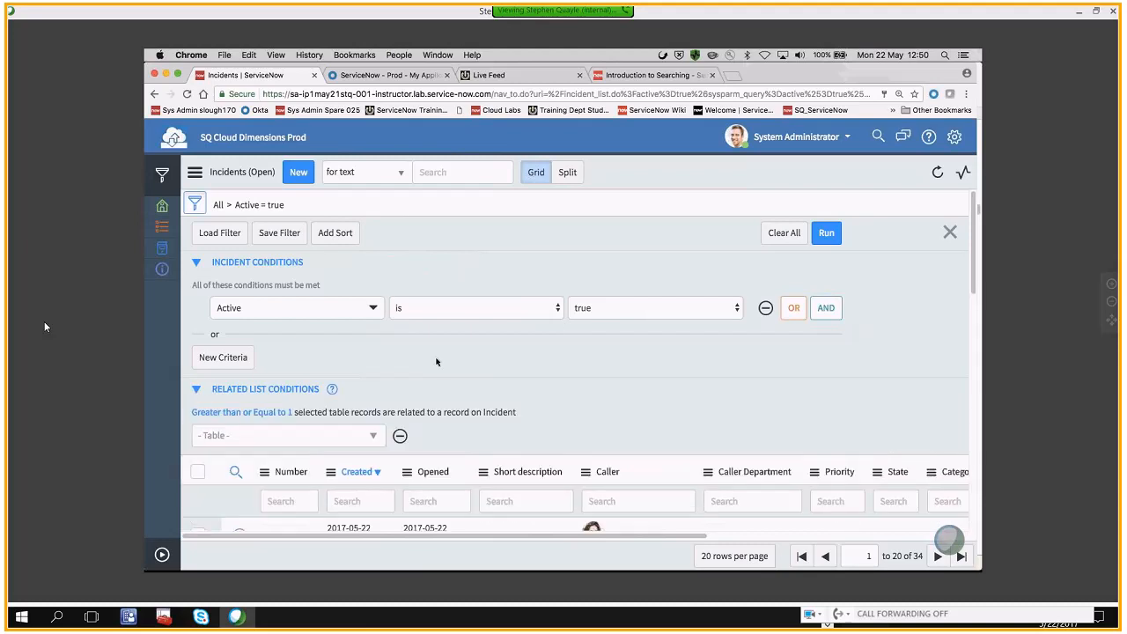
{"action": "scroll", "coordinate": [438, 362], "scroll_direction": "down", "scroll_amount": 1}
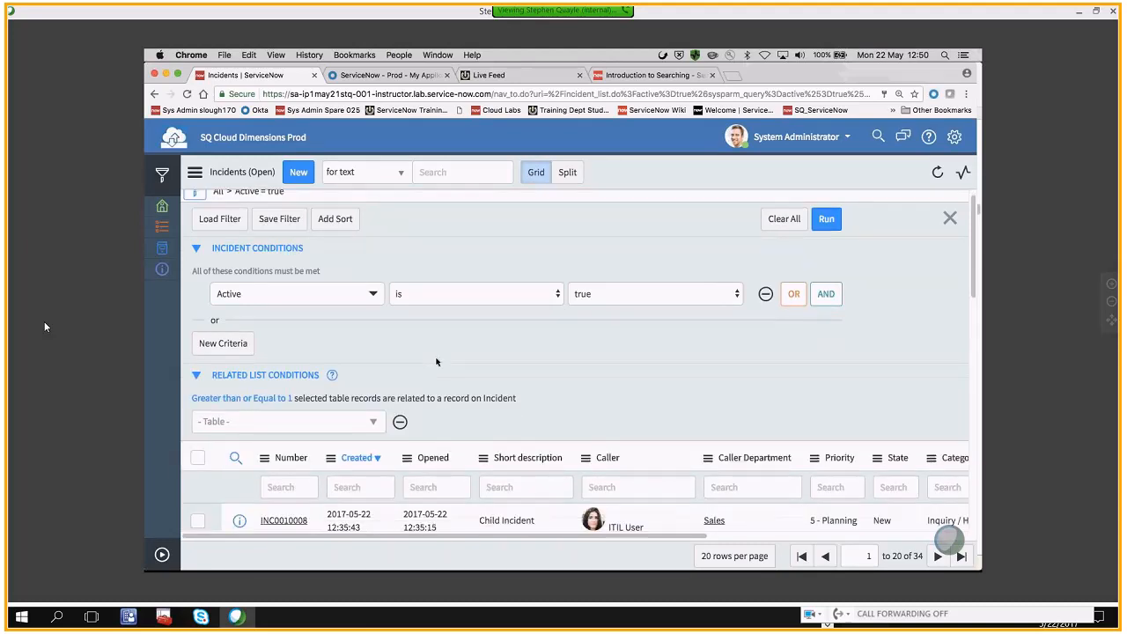
{"action": "scroll", "coordinate": [436, 362], "scroll_direction": "down", "scroll_amount": 5}
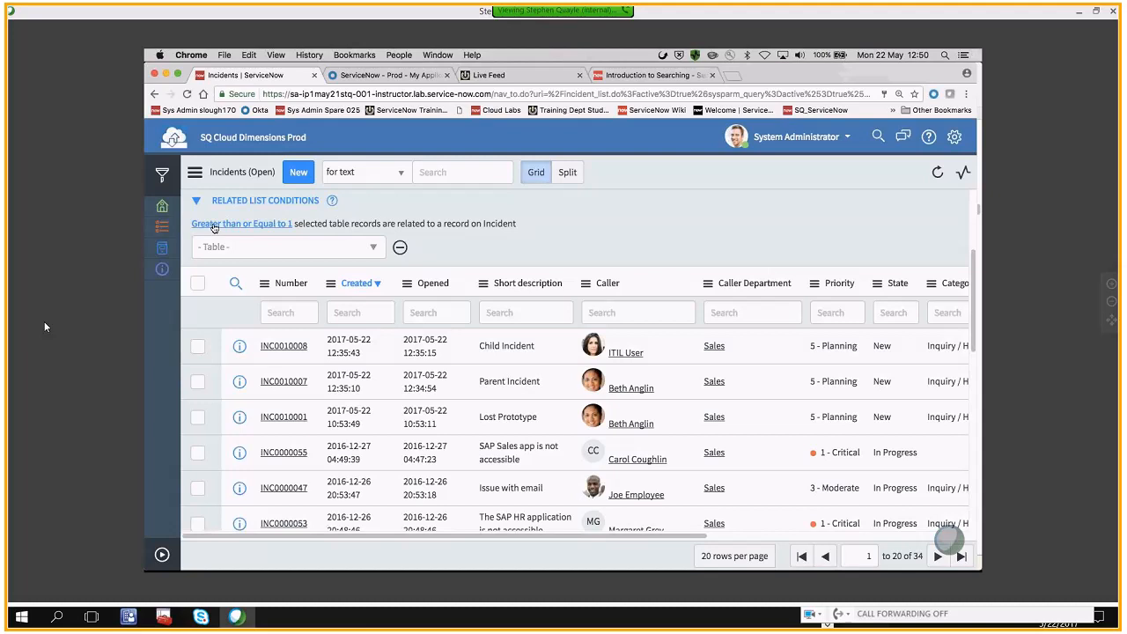
{"action": "left_click", "coordinate": [372, 251]}
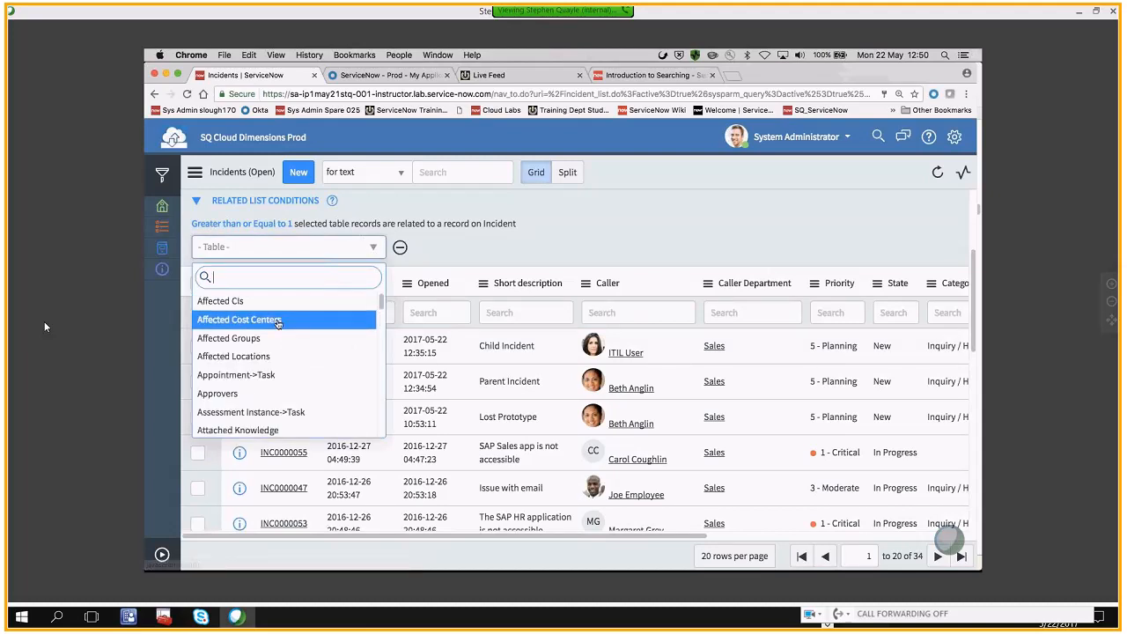
{"action": "scroll", "coordinate": [277, 326], "scroll_direction": "down", "scroll_amount": 4}
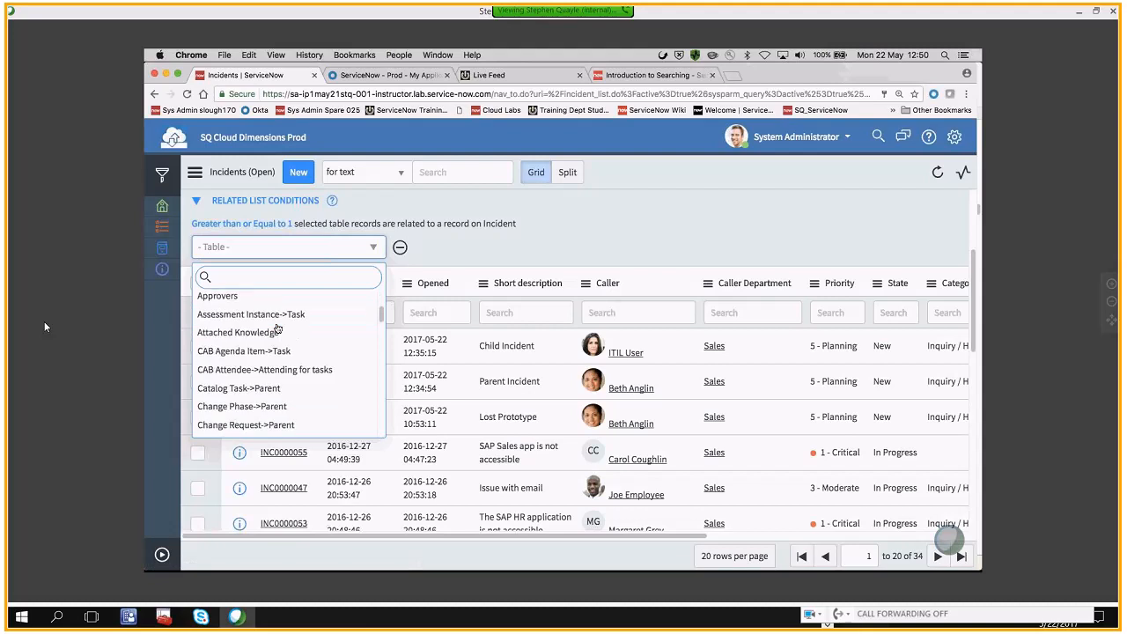
{"action": "scroll", "coordinate": [277, 327], "scroll_direction": "down", "scroll_amount": 5}
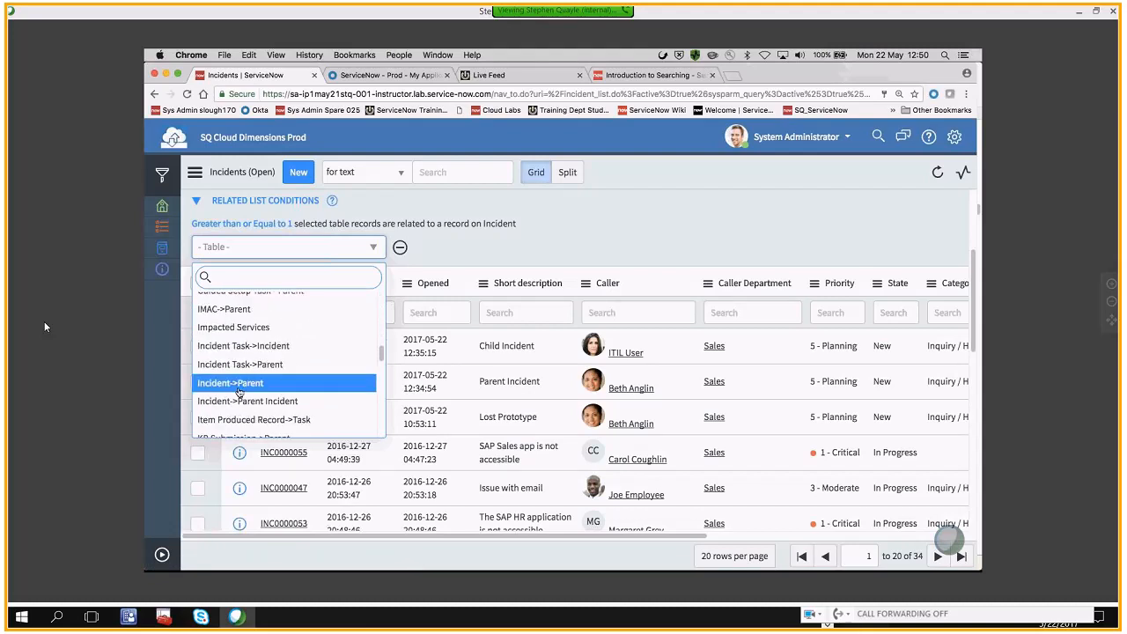
{"action": "left_click", "coordinate": [238, 385]}
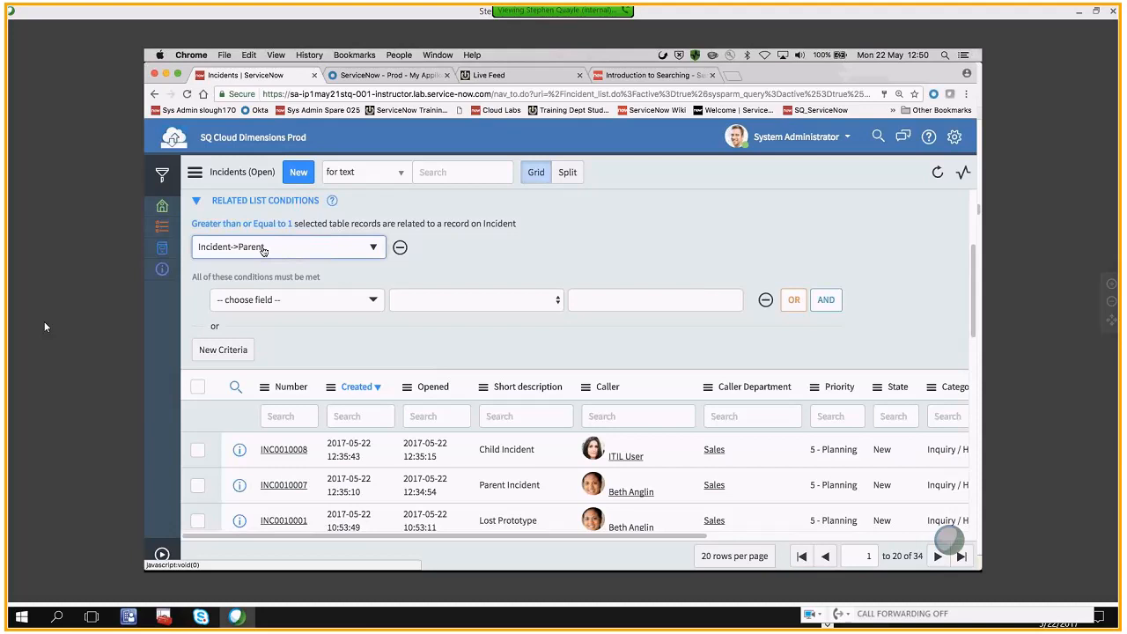
Add the condition Active is true to the Incident->Parent related list condition
{"action": "left_click", "coordinate": [364, 304]}
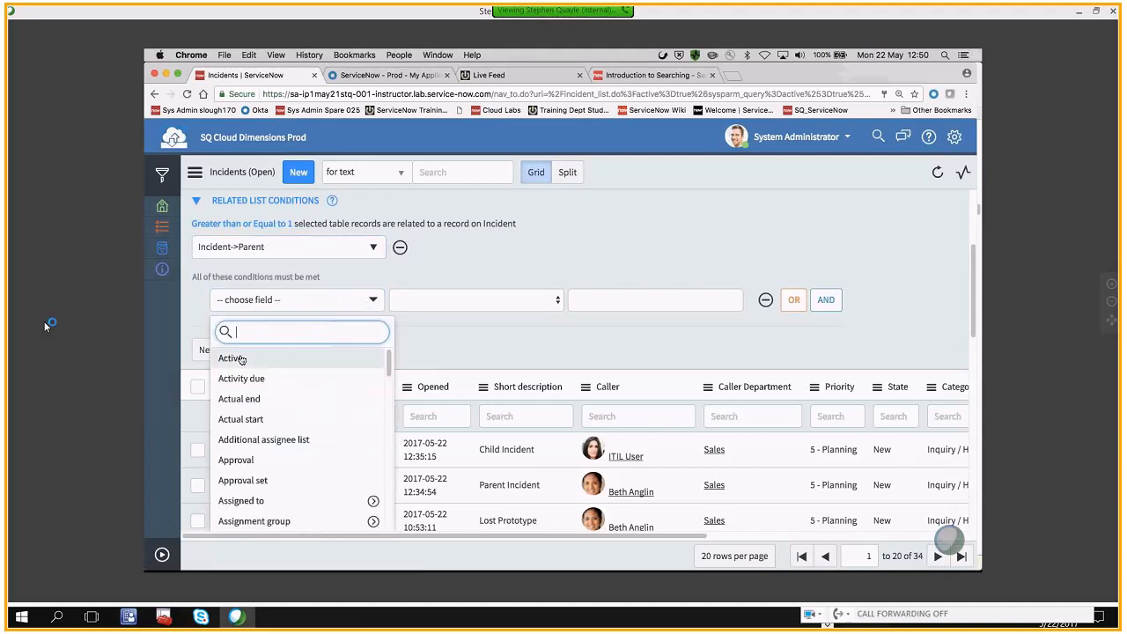
{"action": "left_click", "coordinate": [240, 358]}
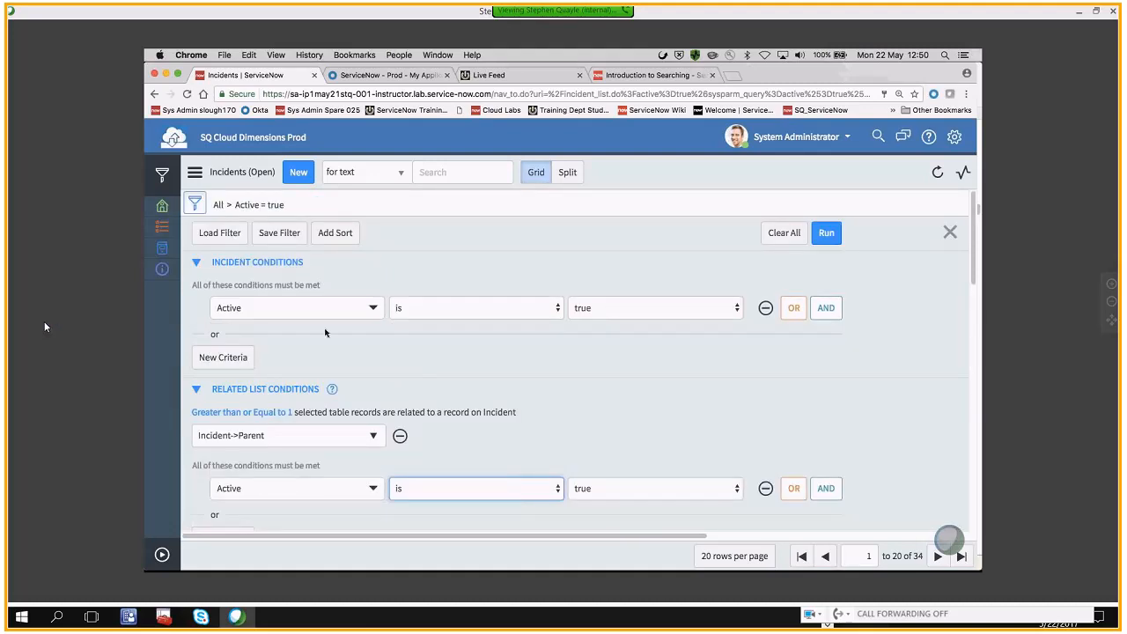
{"action": "scroll", "coordinate": [457, 364], "scroll_direction": "down", "scroll_amount": 3}
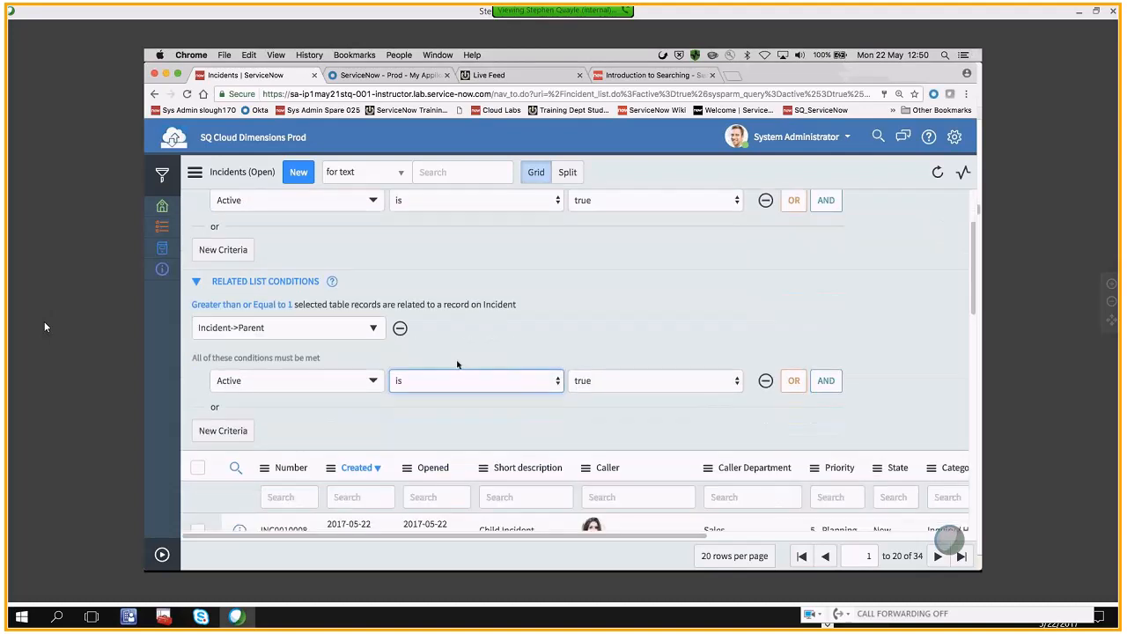
{"action": "scroll", "coordinate": [509, 317], "scroll_direction": "down", "scroll_amount": 1}
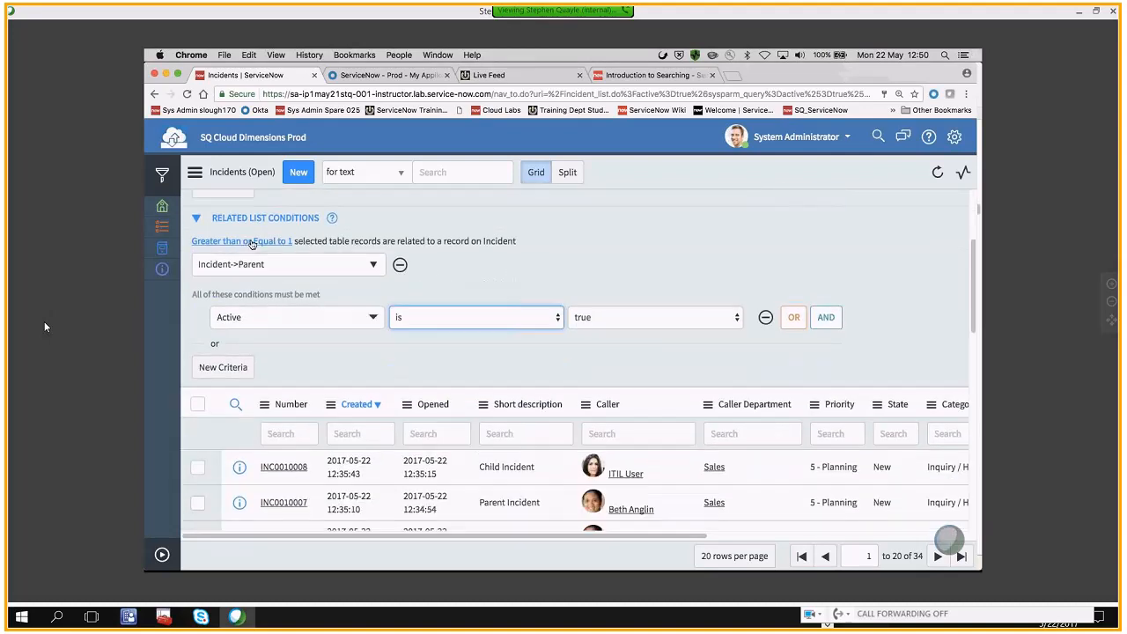
Examine the quantity operators of the related list condition, keeping Greater Than Or Equal To 1
{"action": "left_click", "coordinate": [289, 242]}
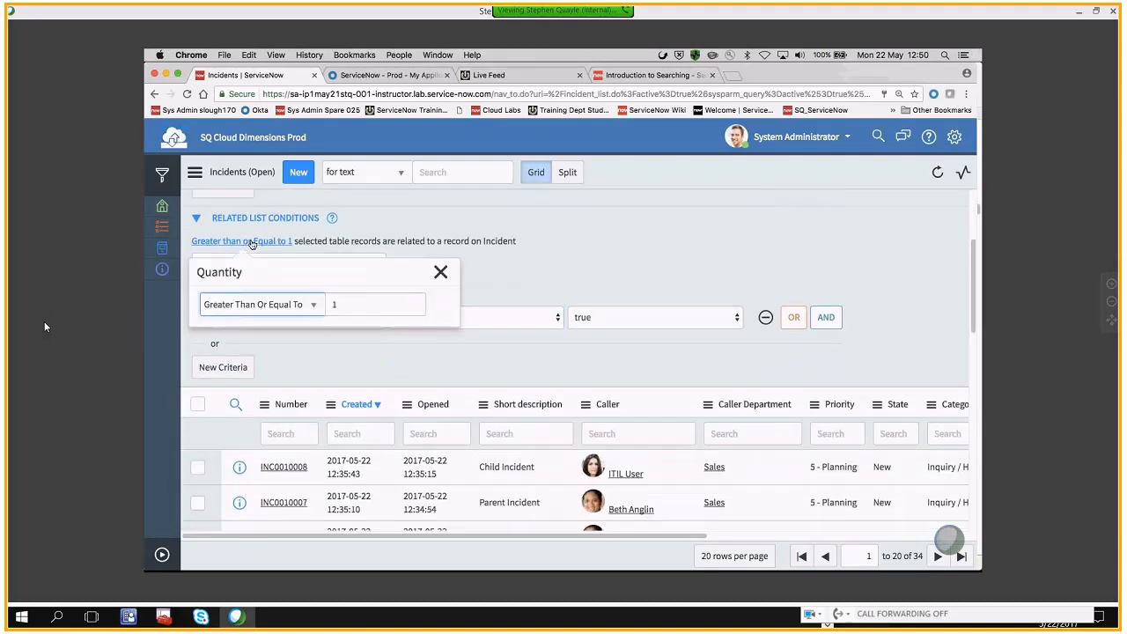
{"action": "left_click", "coordinate": [316, 306]}
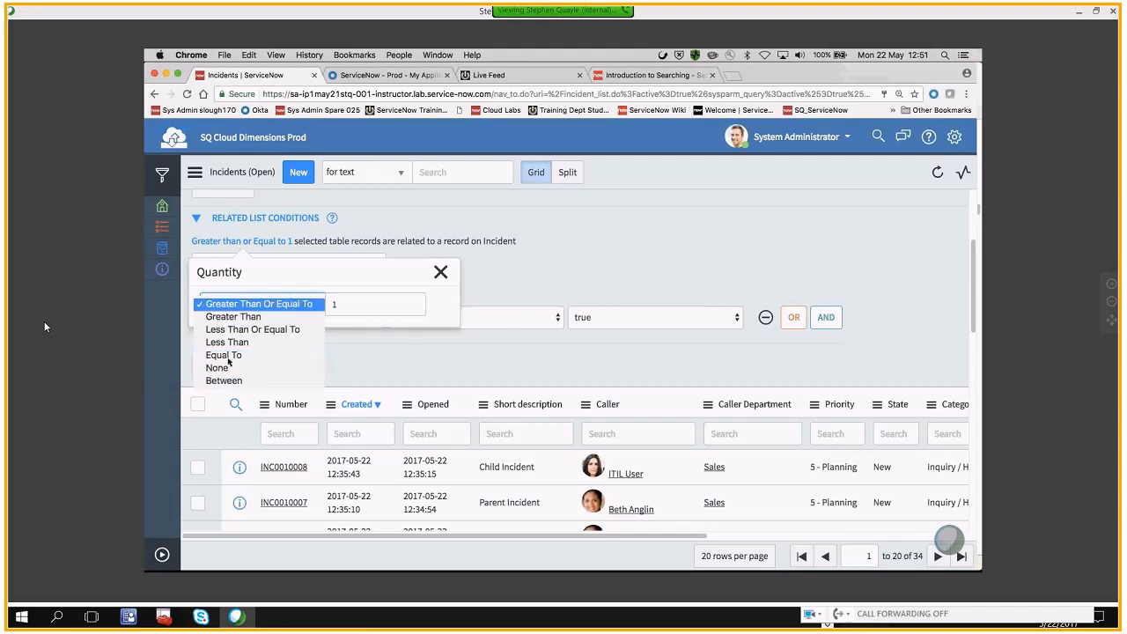
{"action": "left_click", "coordinate": [219, 304]}
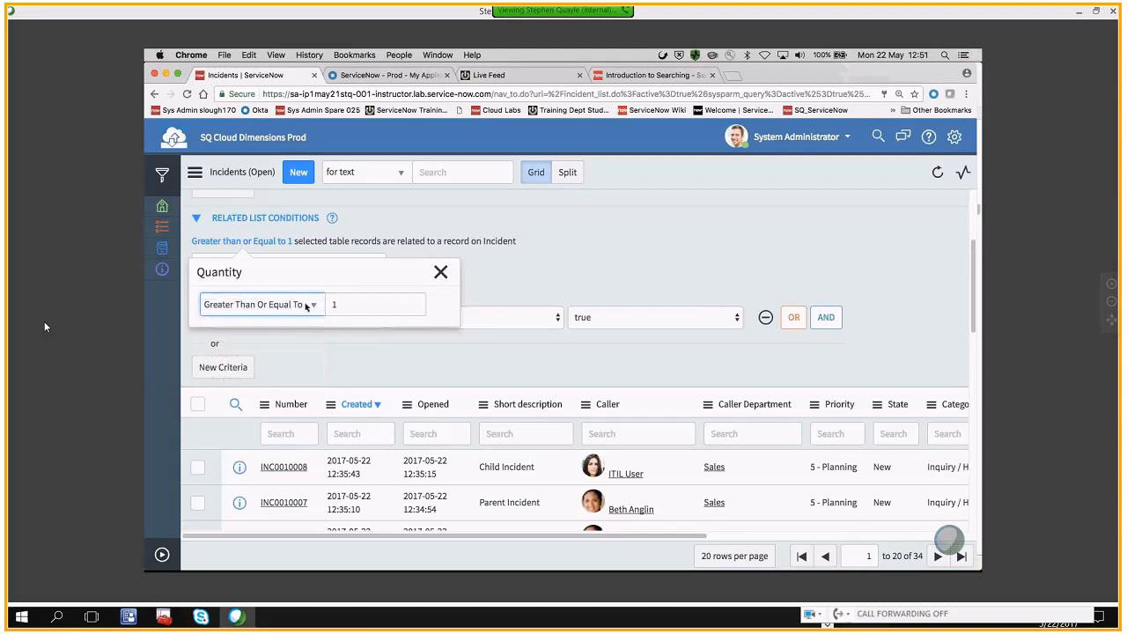
{"action": "left_click", "coordinate": [442, 272]}
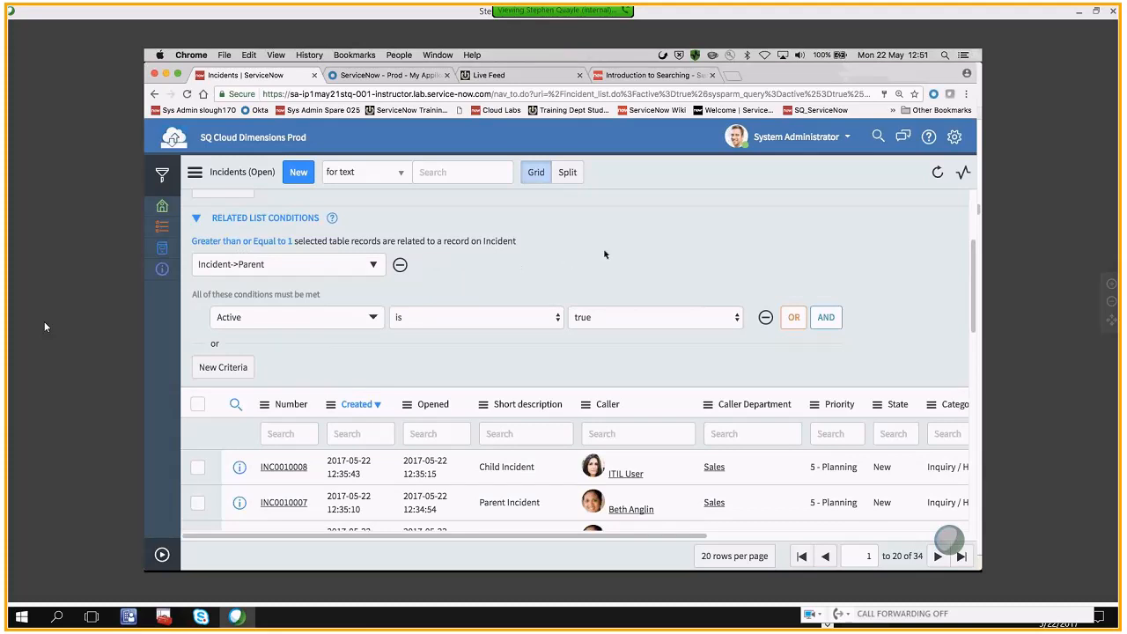
Run the filter combining Active is true with the Incident->Parent related list condition and show the filtered list
{"action": "scroll", "coordinate": [638, 255], "scroll_direction": "up", "scroll_amount": 3}
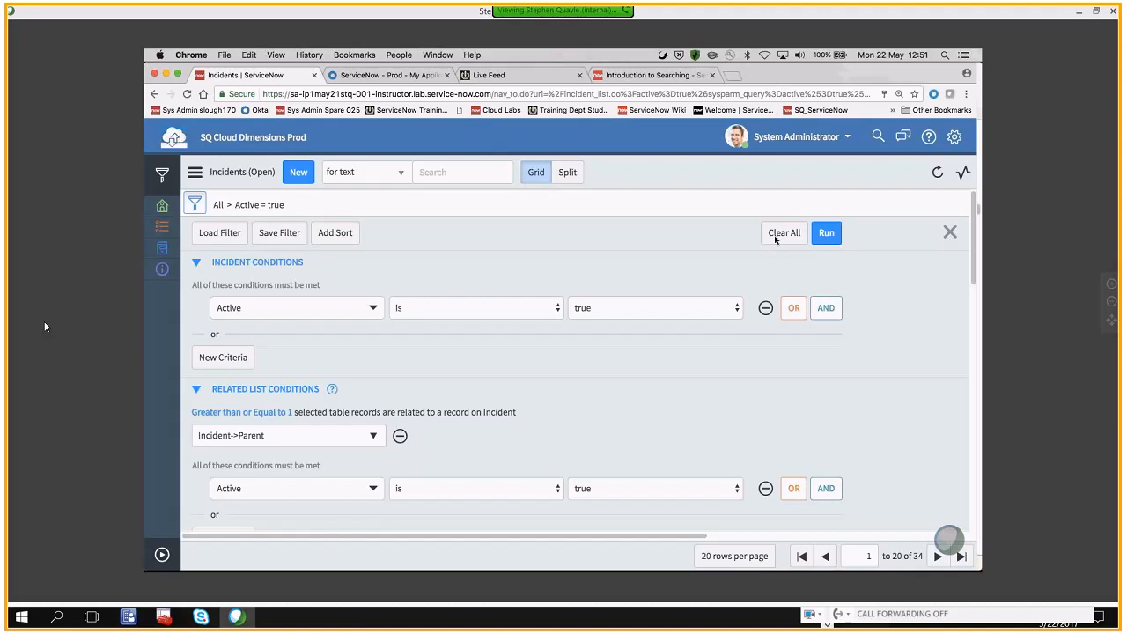
{"action": "left_click", "coordinate": [824, 236]}
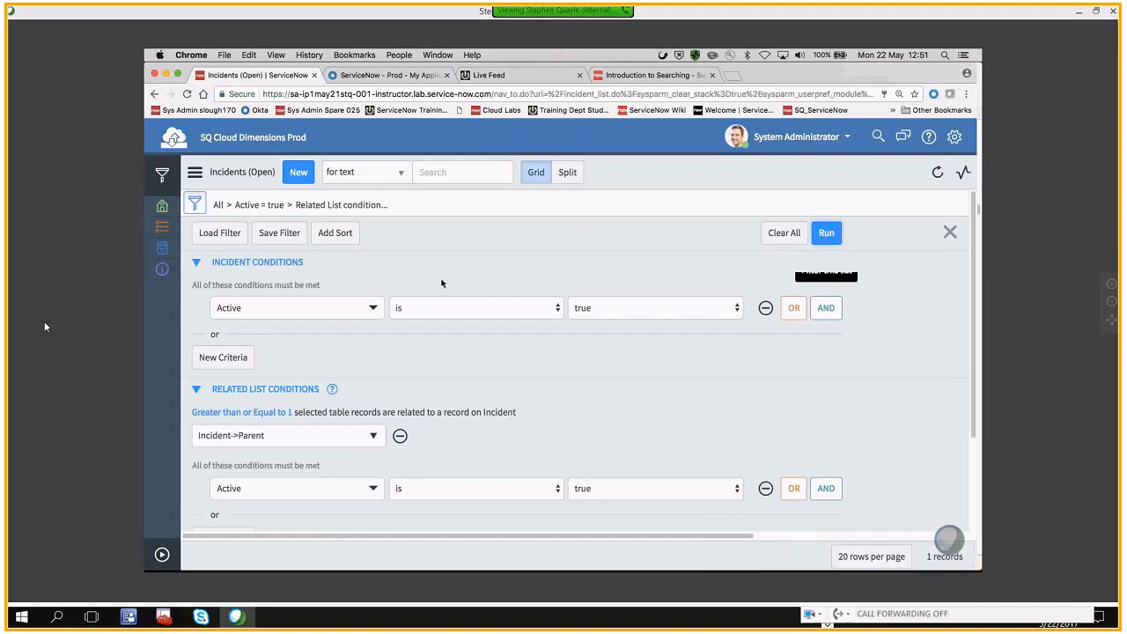
{"action": "scroll", "coordinate": [576, 214], "scroll_direction": "down", "scroll_amount": 3}
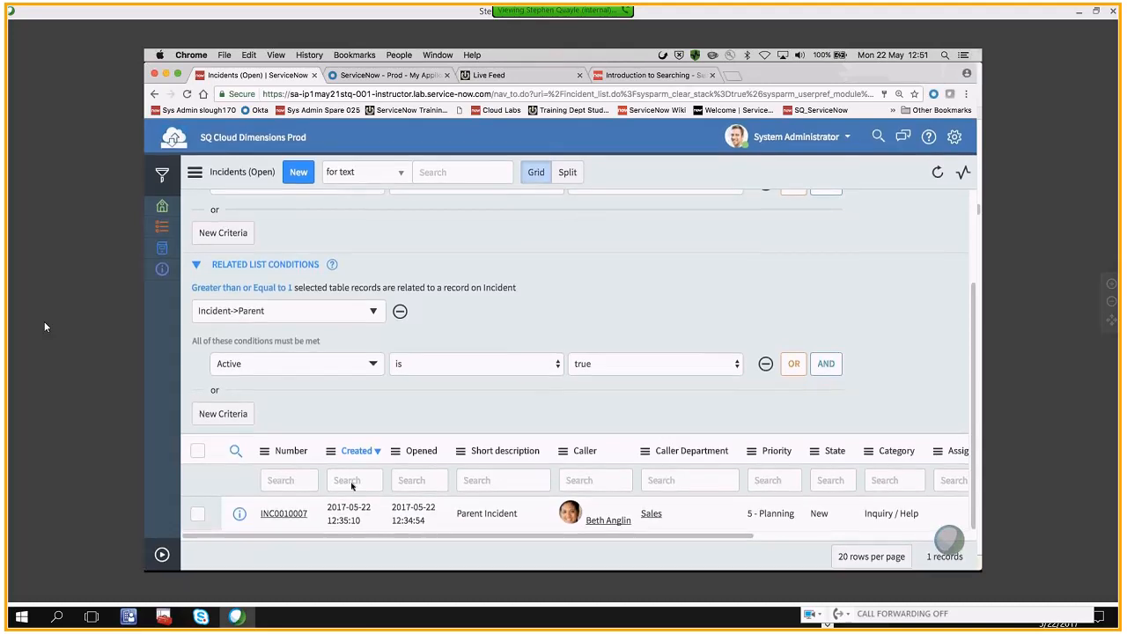
Open the Parent Incident record from the filtered list and show its related lists
{"action": "left_click", "coordinate": [286, 514]}
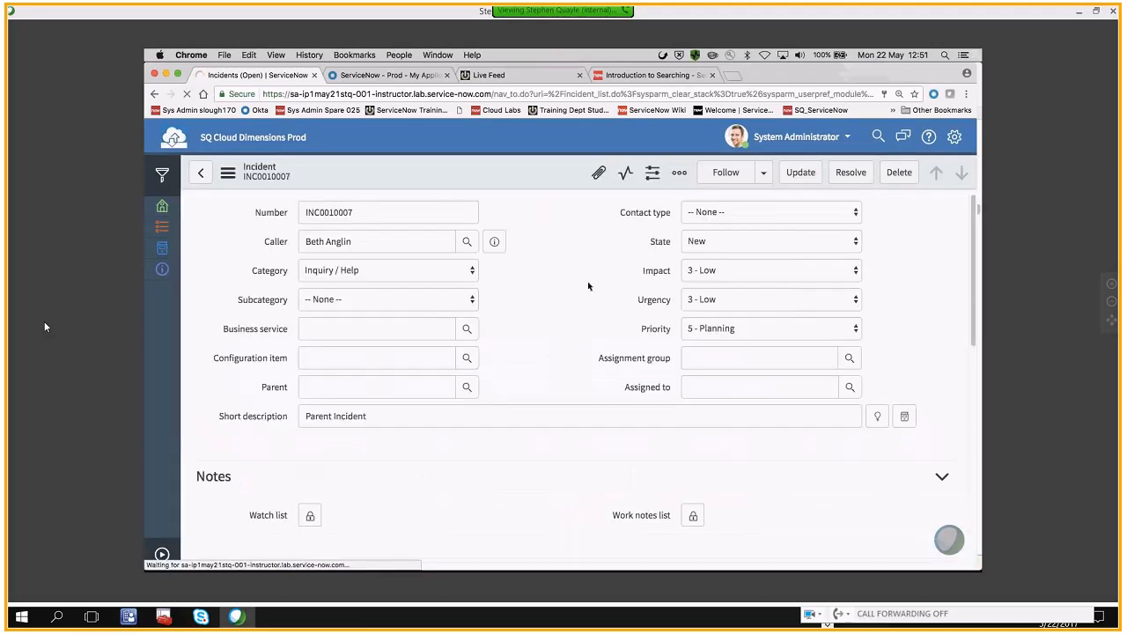
{"action": "scroll", "coordinate": [539, 294], "scroll_direction": "down", "scroll_amount": 5}
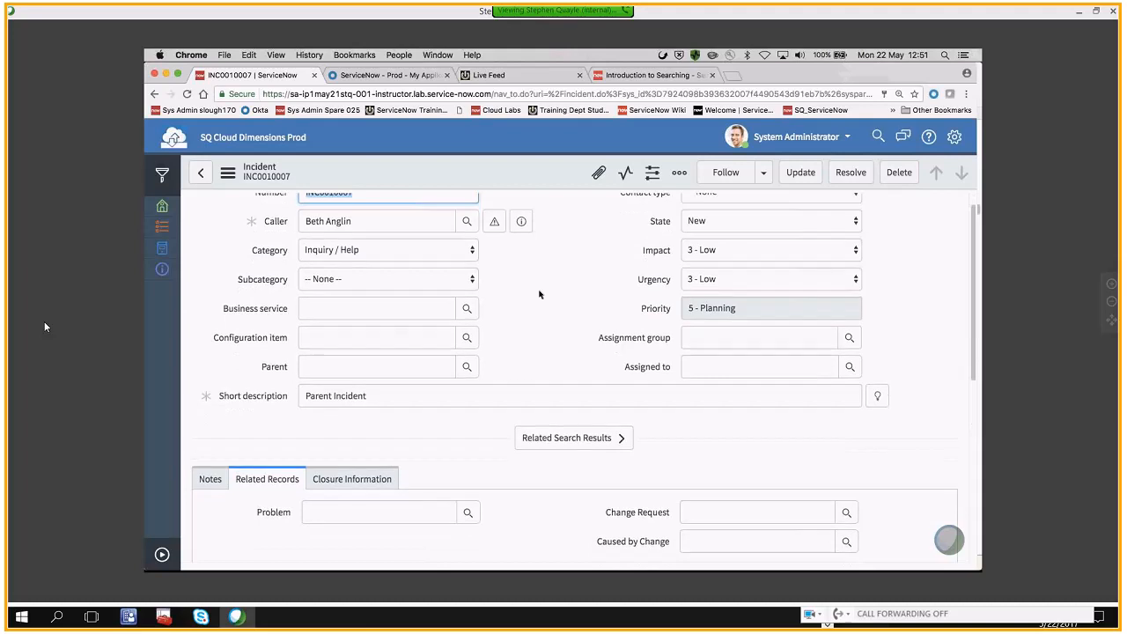
{"action": "scroll", "coordinate": [533, 340], "scroll_direction": "down", "scroll_amount": 3}
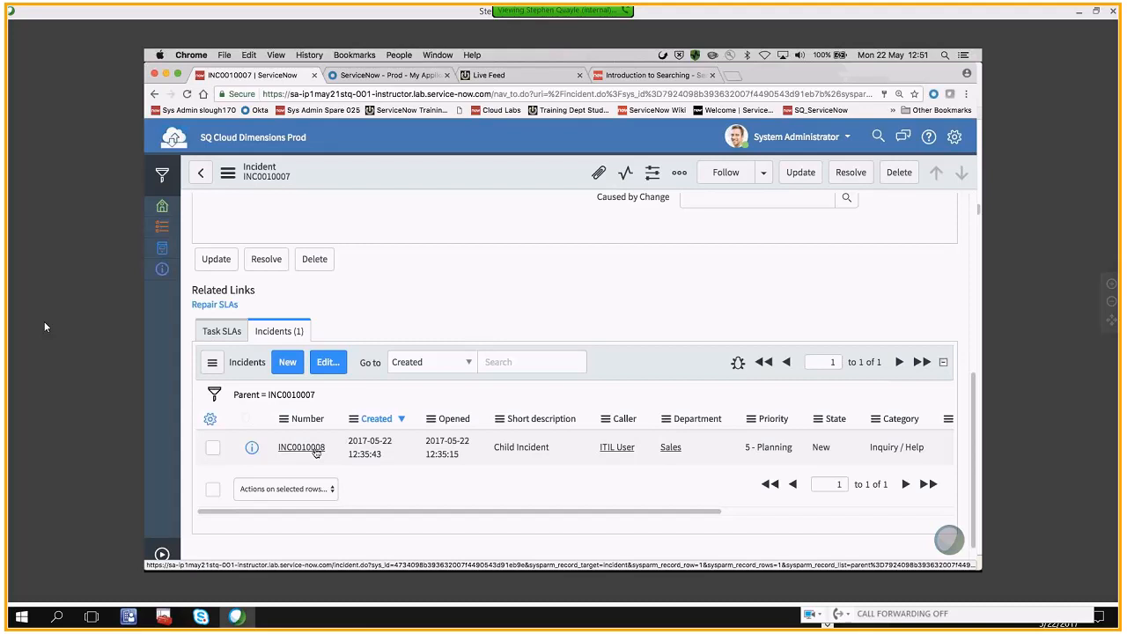
Compare the Task SLAs and Incidents related lists of the Parent Incident record
{"action": "left_click", "coordinate": [236, 334]}
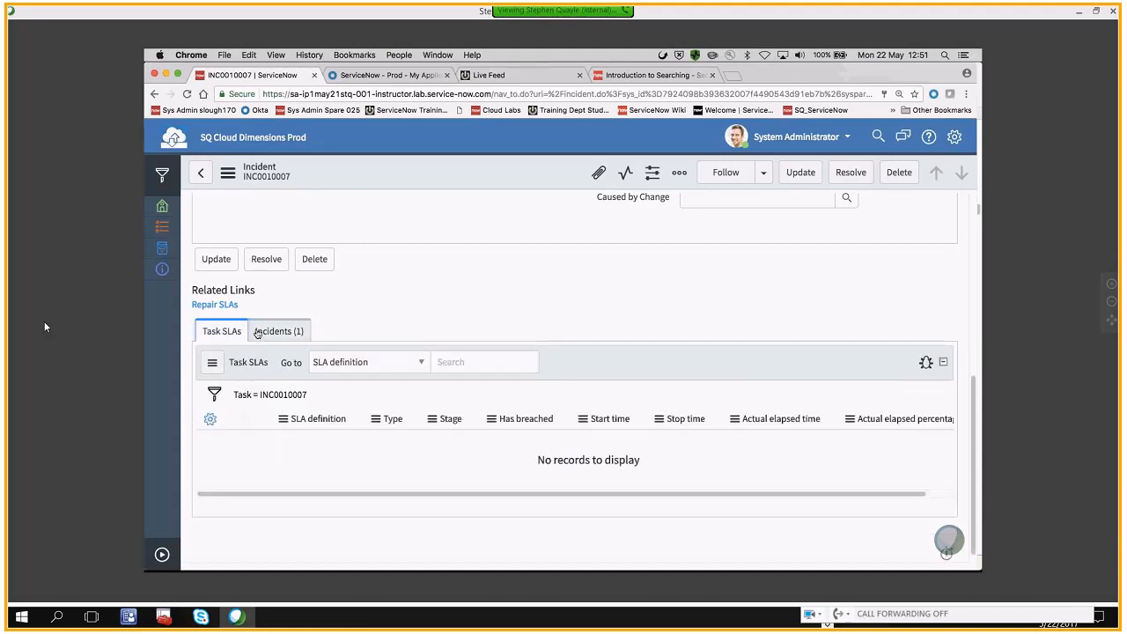
{"action": "left_click", "coordinate": [257, 332]}
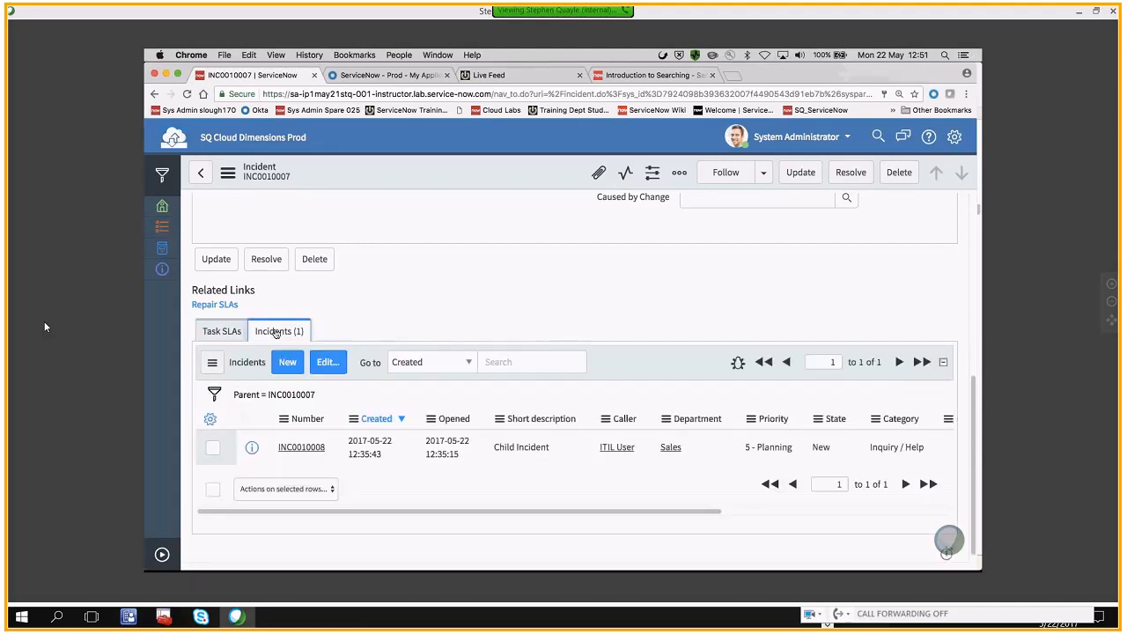
{"action": "left_click", "coordinate": [229, 332]}
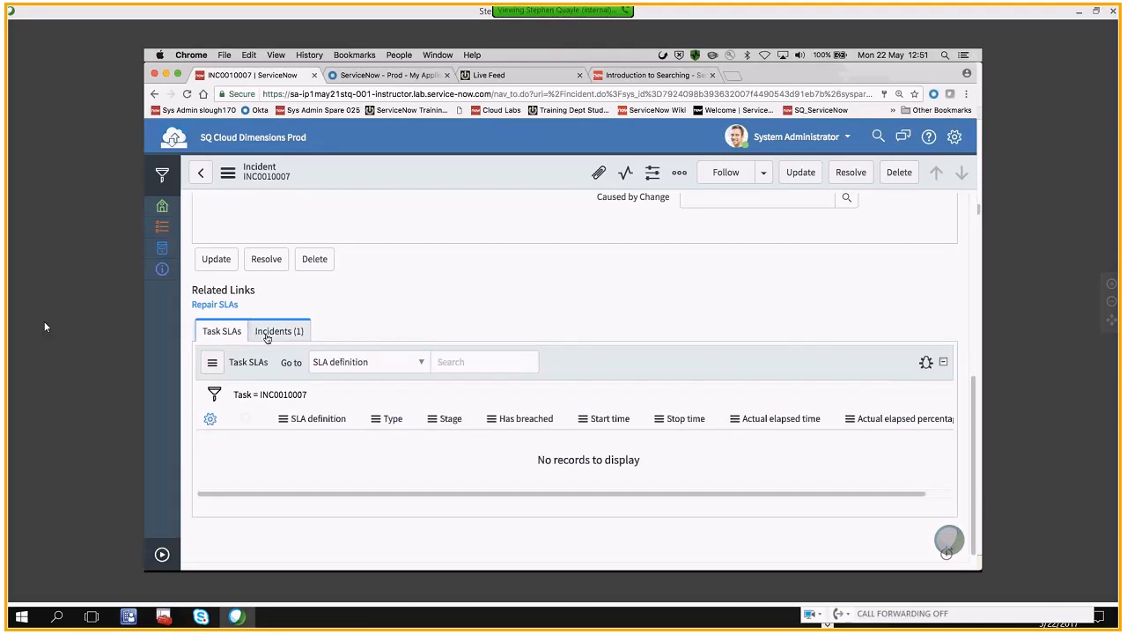
{"action": "left_click", "coordinate": [267, 339]}
{"action": "left_click", "coordinate": [227, 338]}
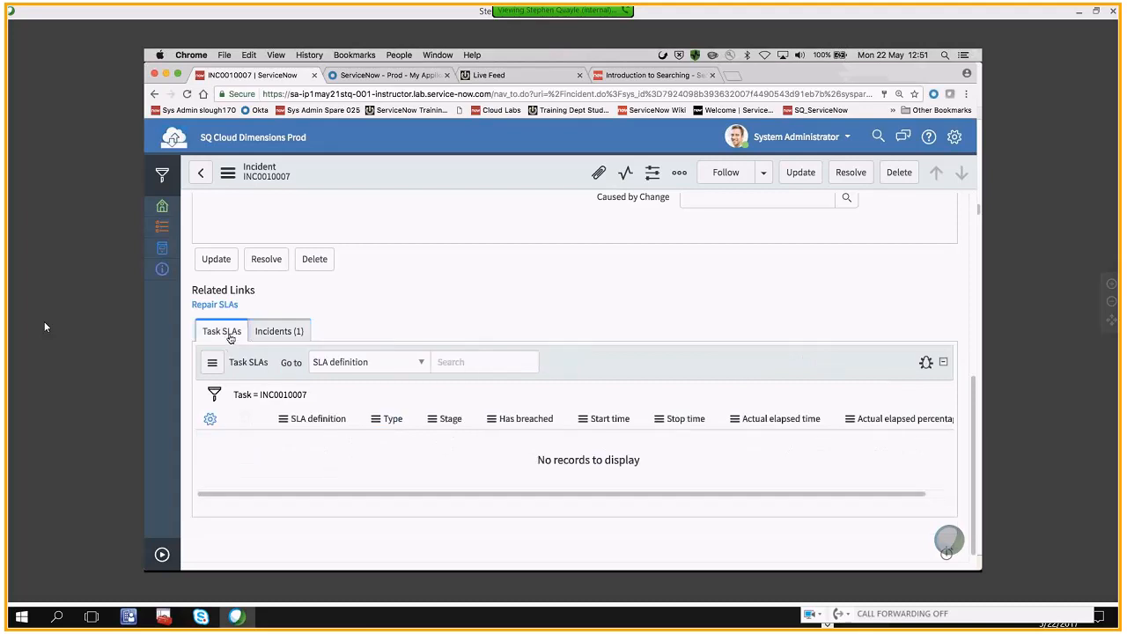
{"action": "left_click", "coordinate": [273, 335]}
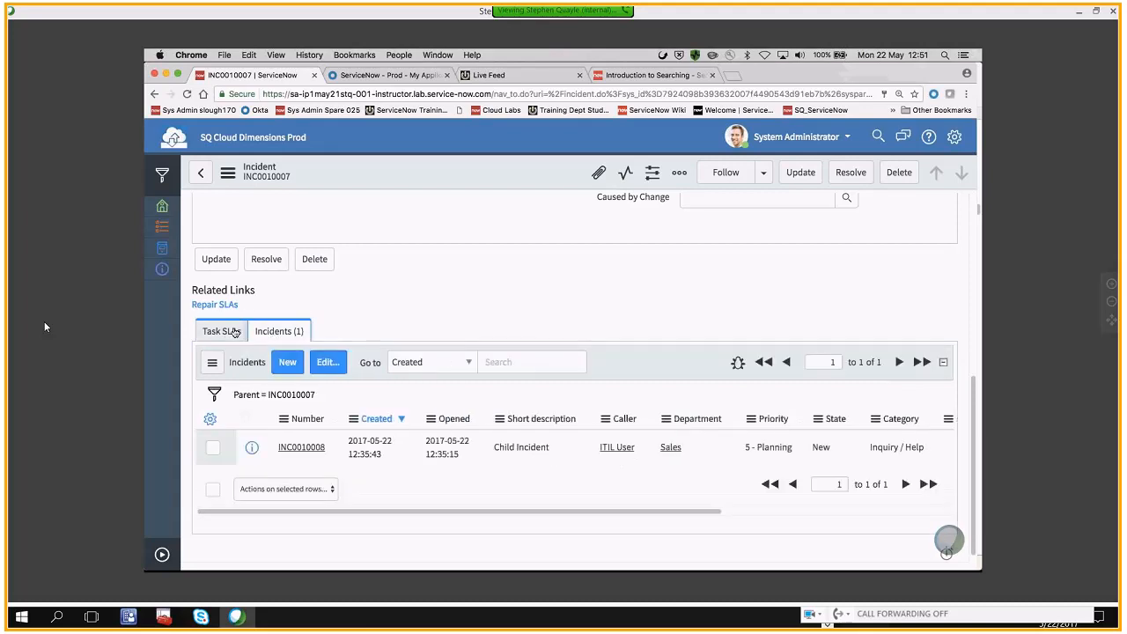
{"action": "left_click", "coordinate": [234, 332]}
Review the available and selected related lists in the Incident form configuration, and cancel without changes
{"action": "right_click", "coordinate": [328, 170]}
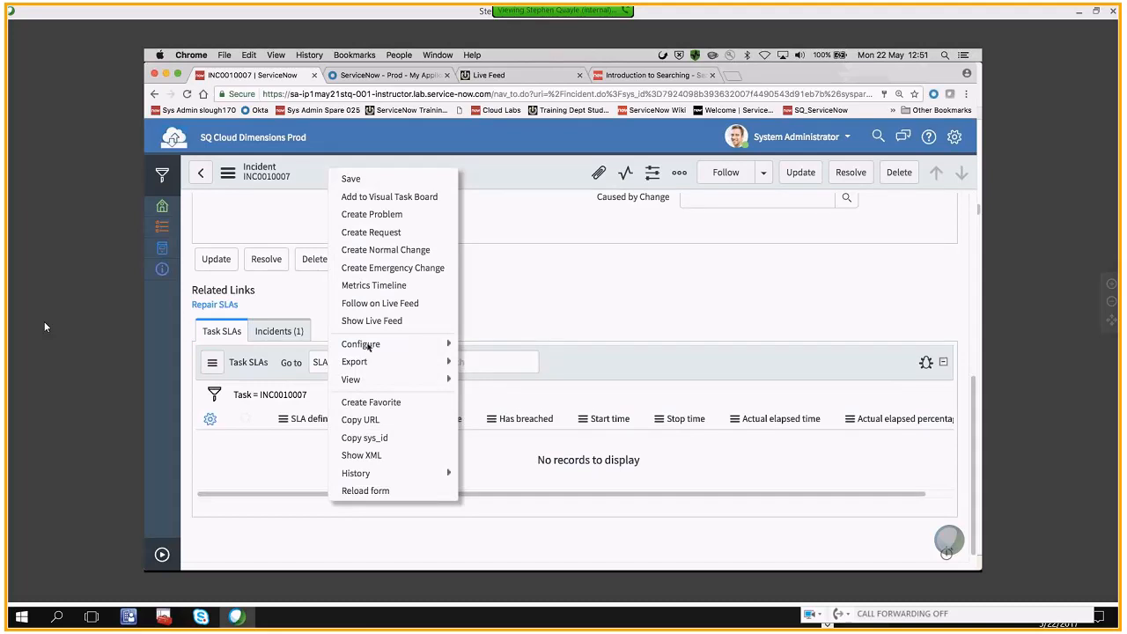
{"action": "mouse_move", "coordinate": [421, 341]}
{"action": "left_click", "coordinate": [491, 381]}
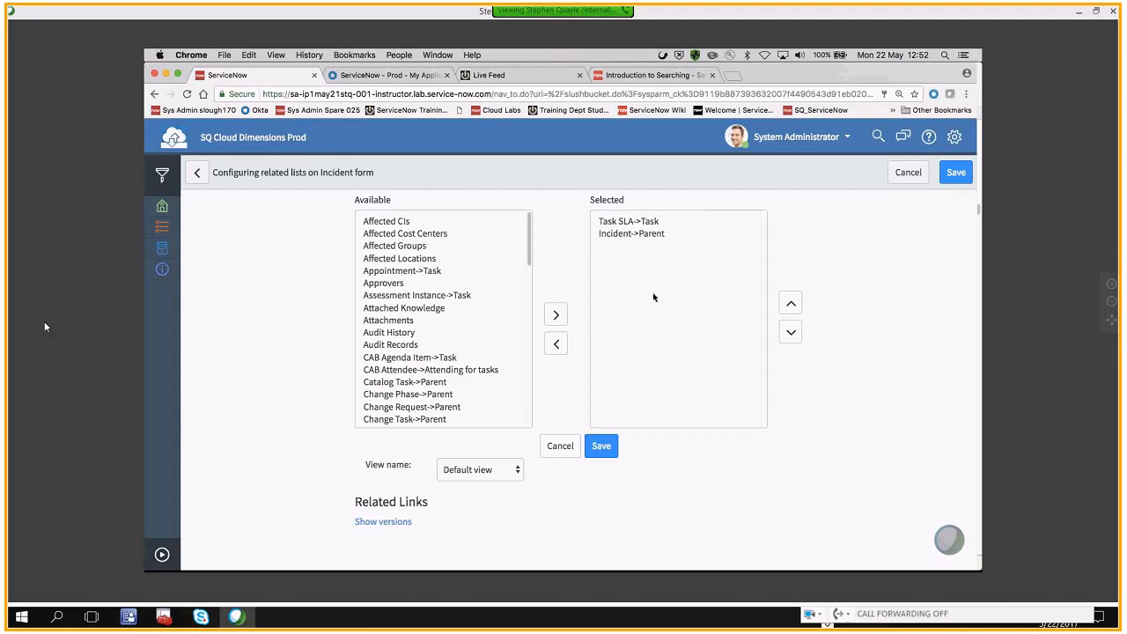
{"action": "left_click", "coordinate": [560, 446]}
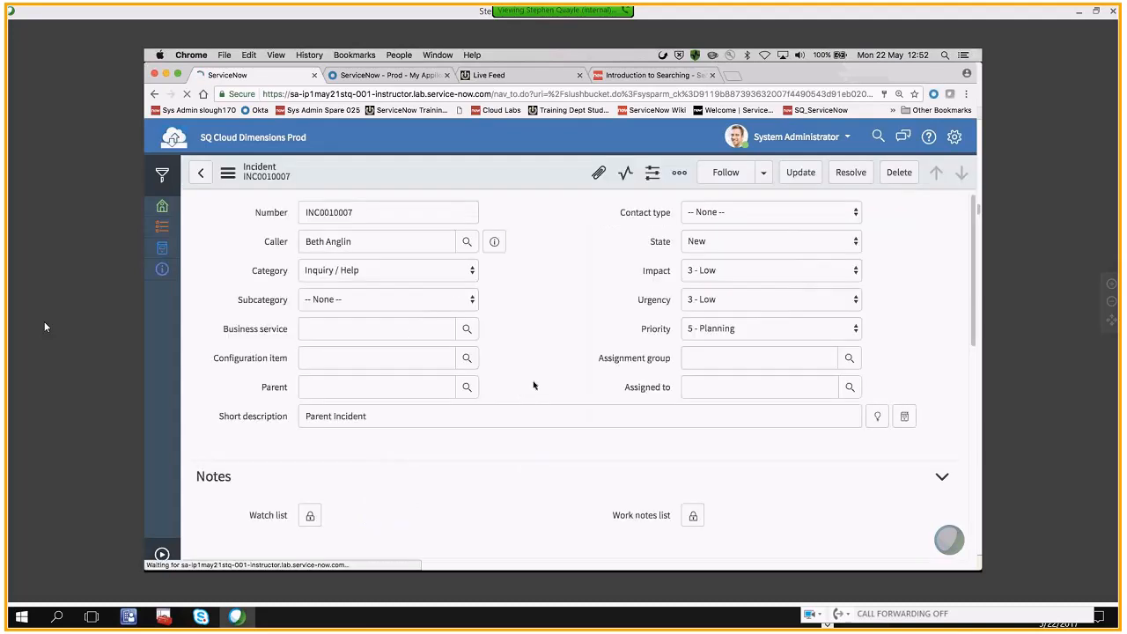
Examine the Task SLAs and Incidents related lists on the Parent Incident record again, ending with the Incidents list
{"action": "scroll", "coordinate": [534, 383], "scroll_direction": "down", "scroll_amount": 10}
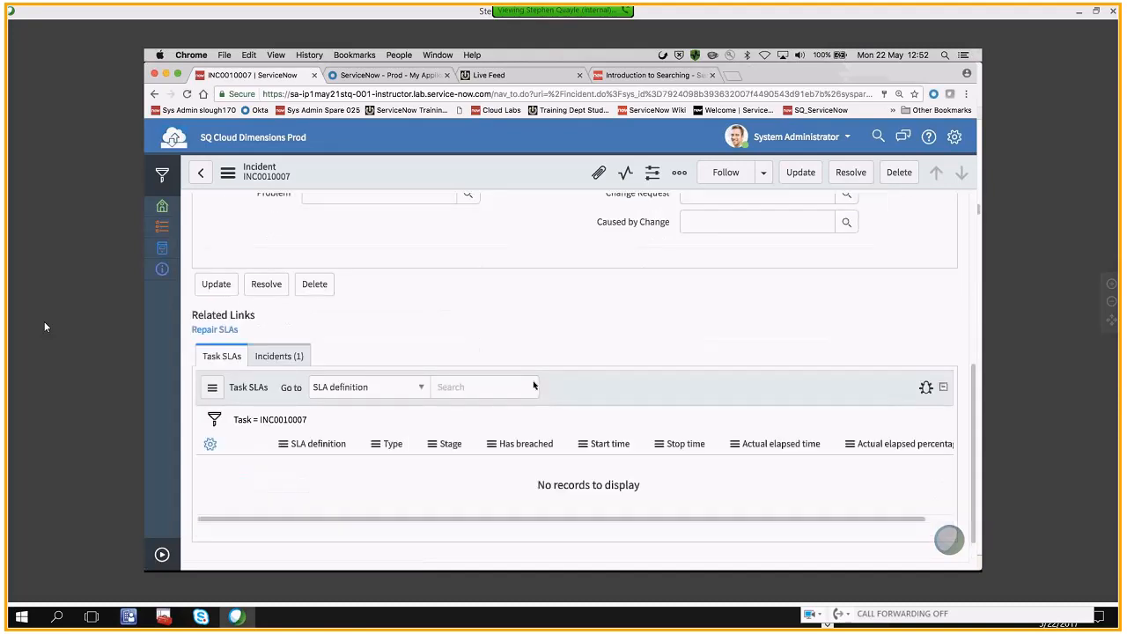
{"action": "left_click", "coordinate": [280, 325]}
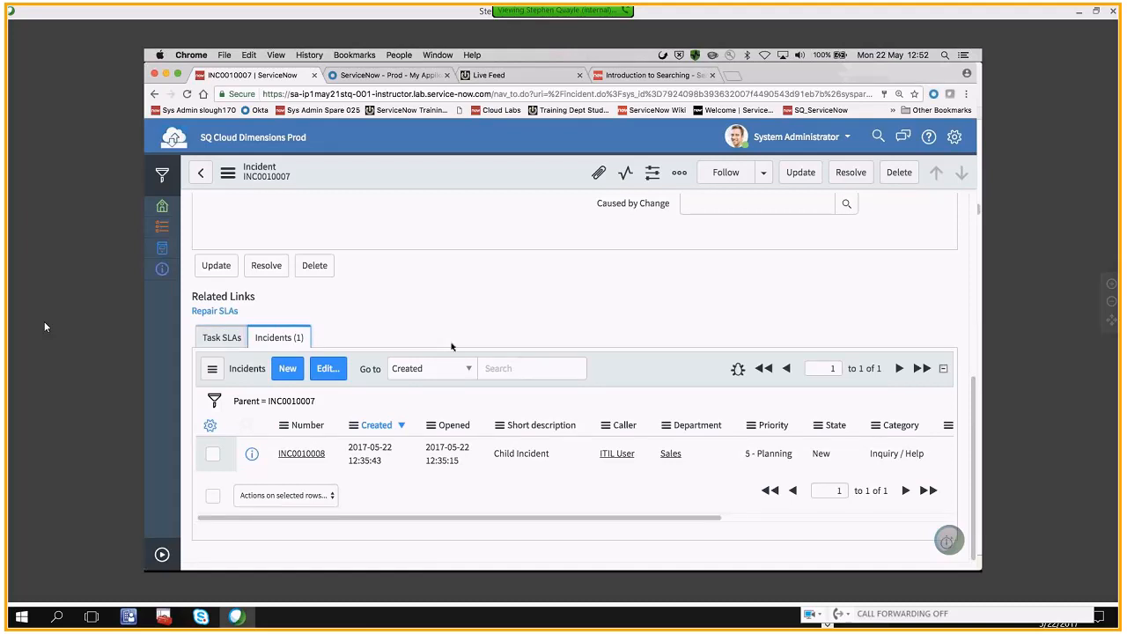
{"action": "left_click", "coordinate": [219, 341]}
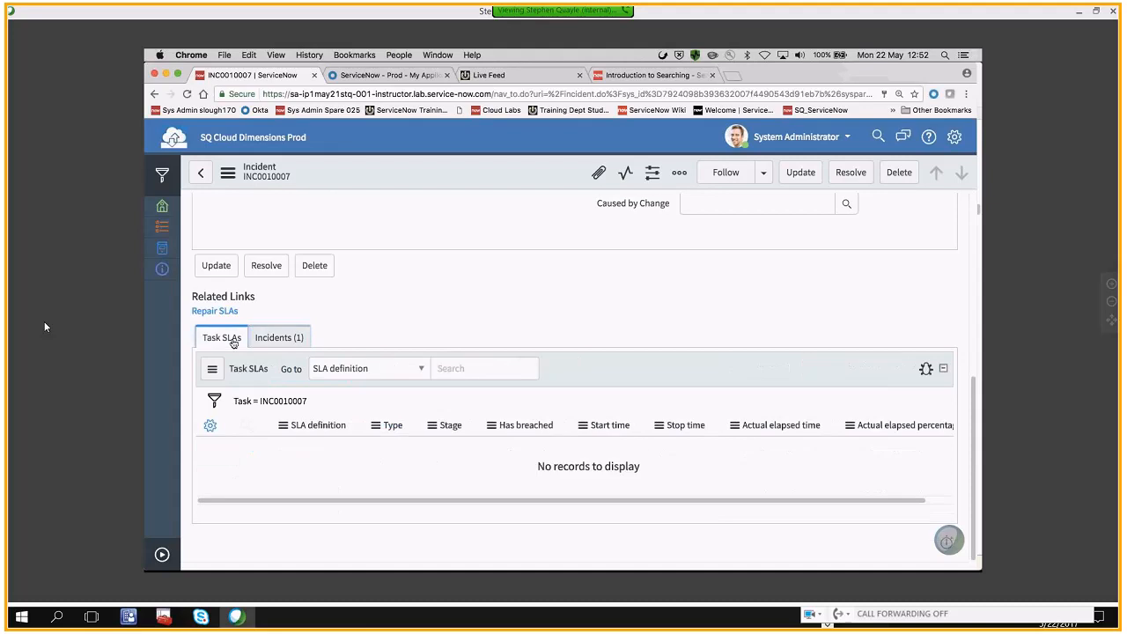
{"action": "left_click", "coordinate": [270, 342]}
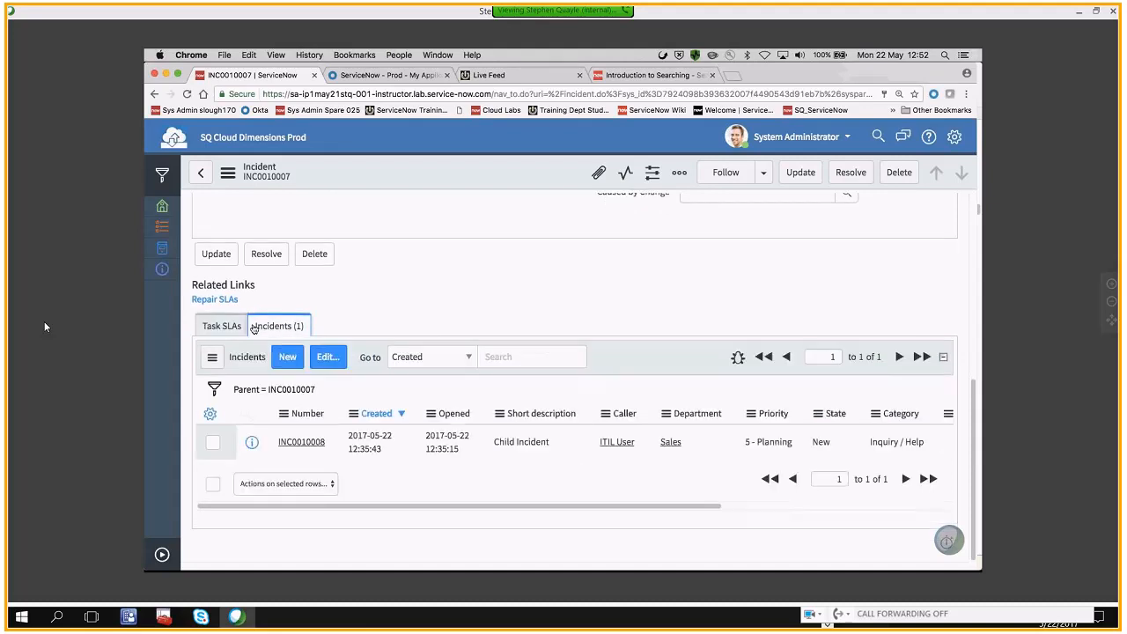
{"action": "scroll", "coordinate": [450, 296], "scroll_direction": "up", "scroll_amount": 2}
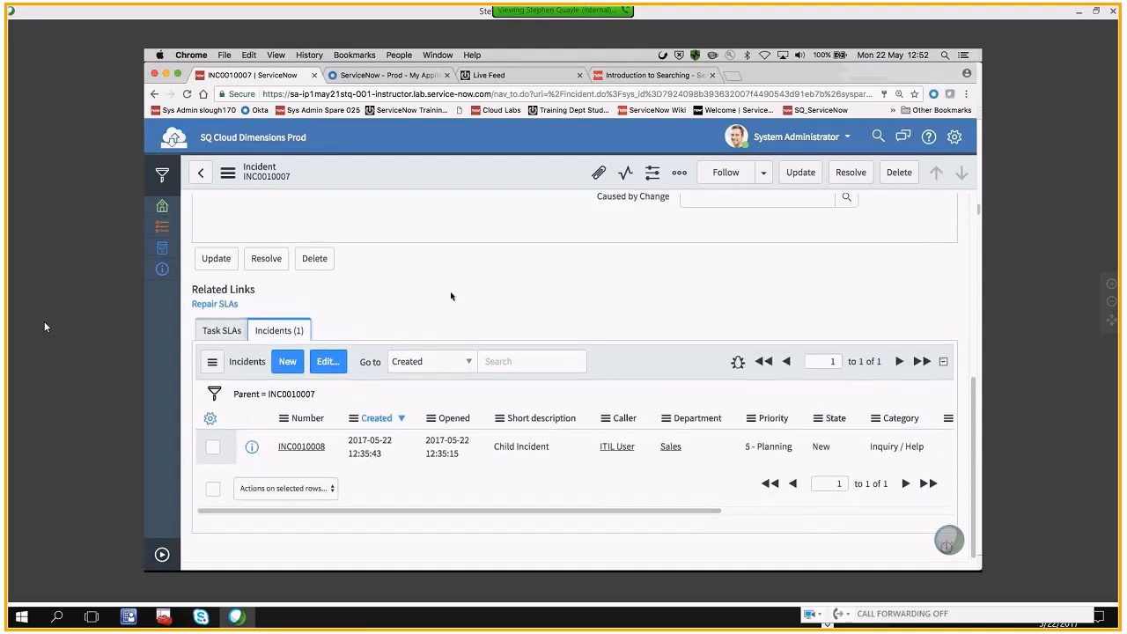
{"action": "scroll", "coordinate": [451, 296], "scroll_direction": "down", "scroll_amount": 2}
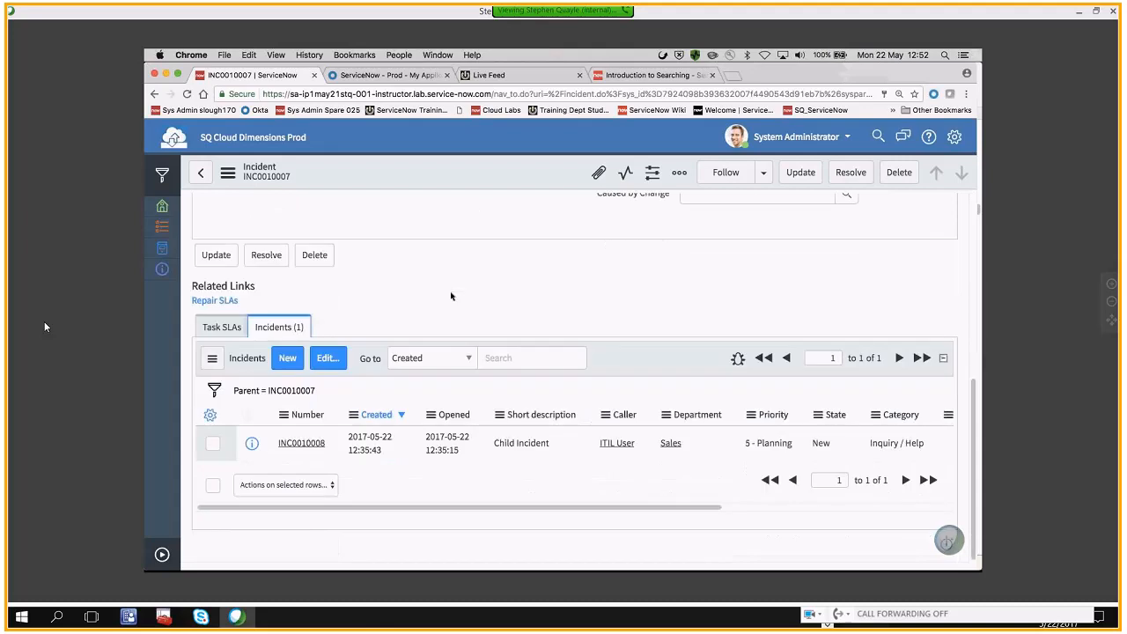
Expand the application navigator to show all applications, and switch to Preview with 02.0 User Administration.pdf
{"action": "left_click", "coordinate": [162, 555]}
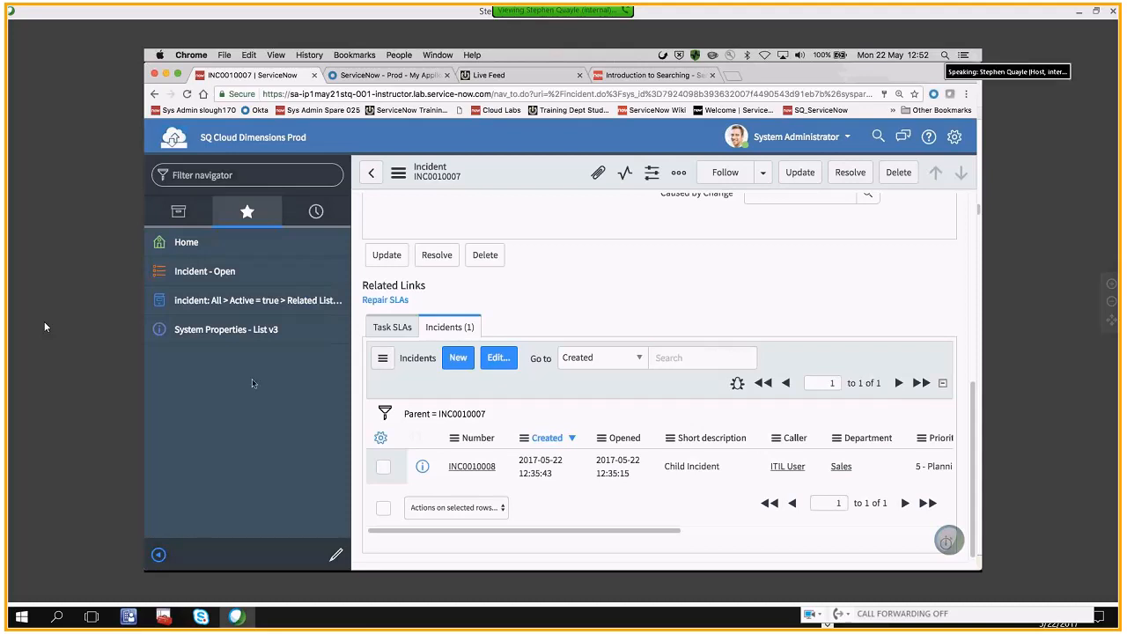
{"action": "left_click", "coordinate": [178, 212]}
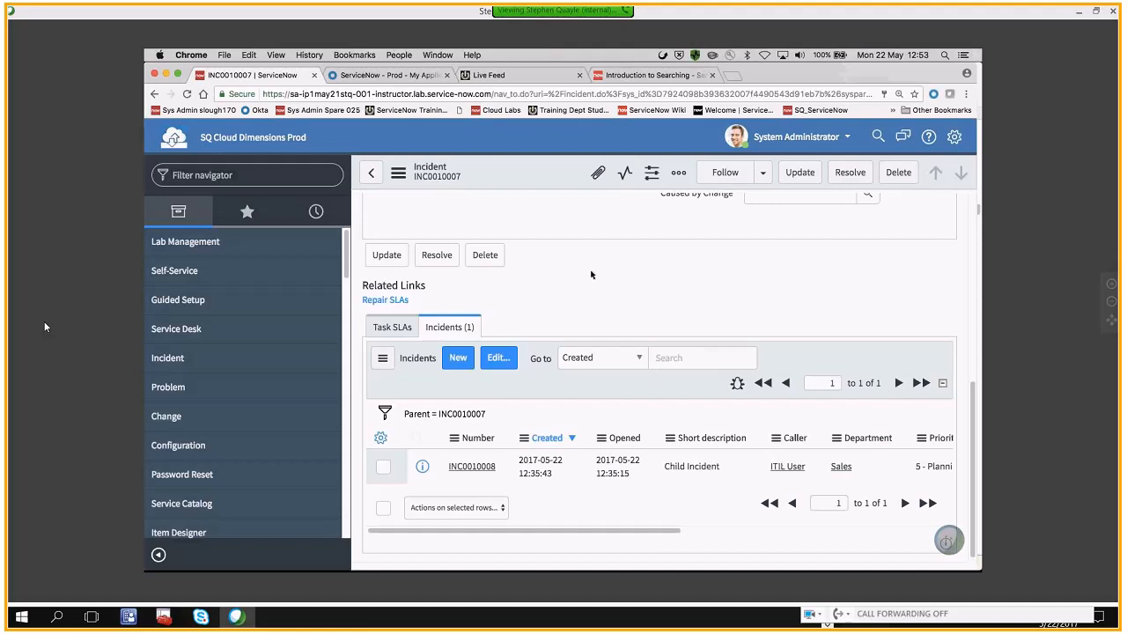
{"action": "mouse_move", "coordinate": [693, 560]}
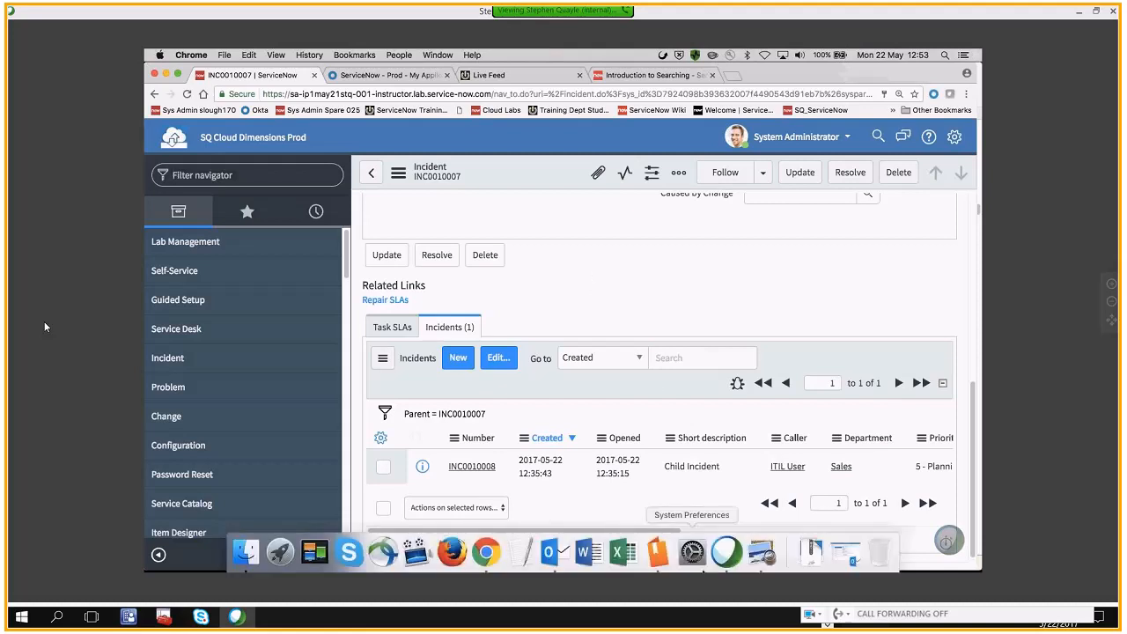
{"action": "left_click", "coordinate": [760, 552]}
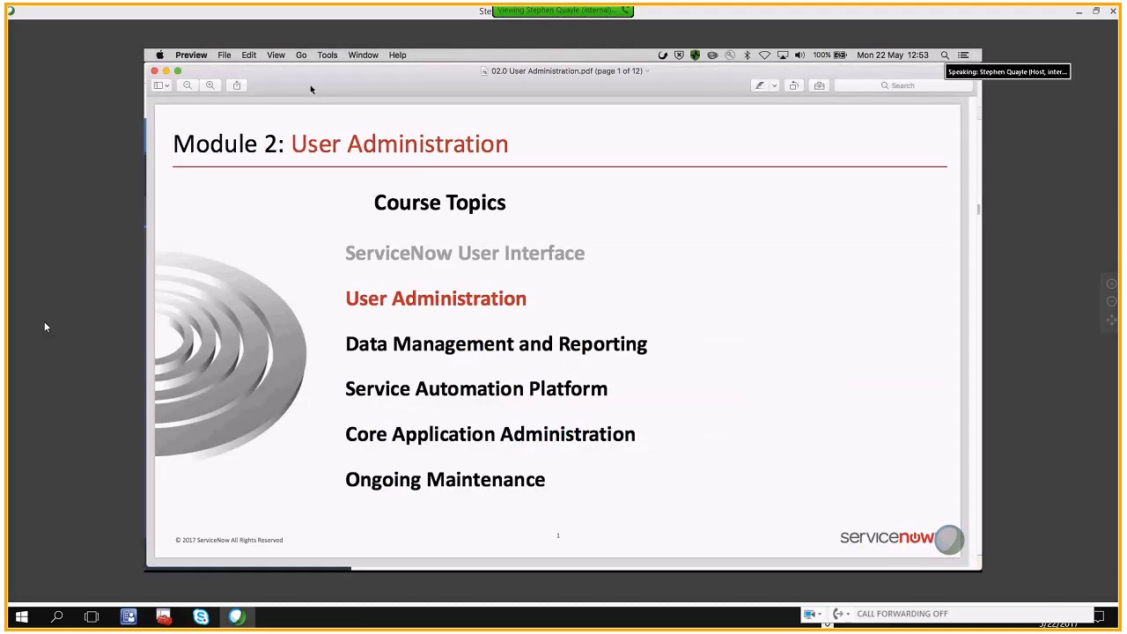
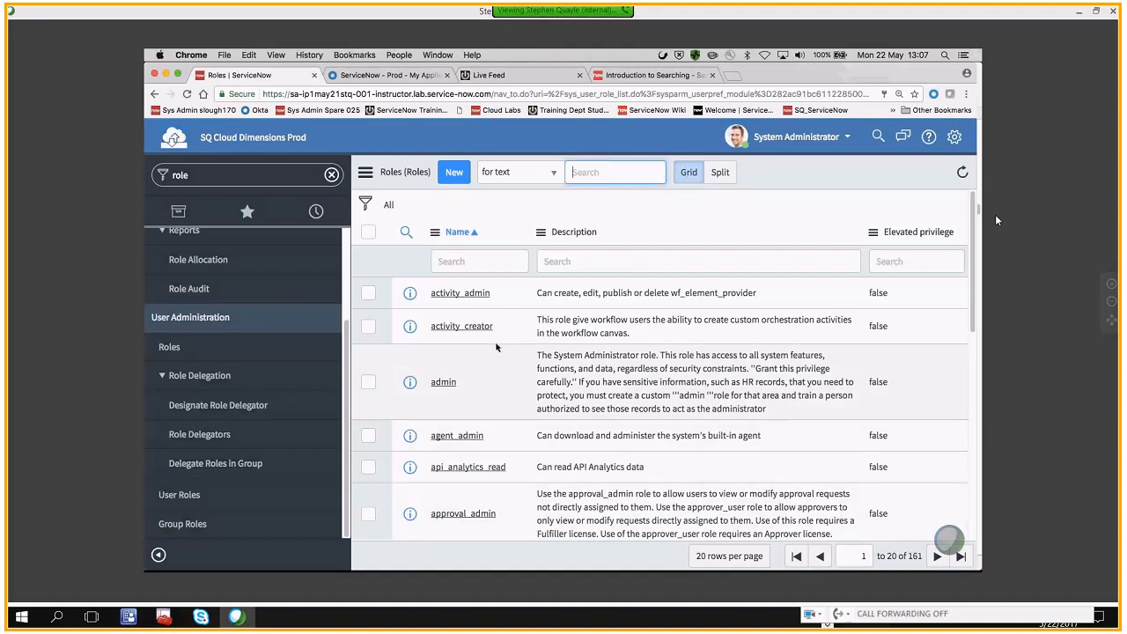
Search the Roles list for *itil and open the itil role record
{"action": "scroll", "coordinate": [496, 347], "scroll_direction": "down", "scroll_amount": 1}
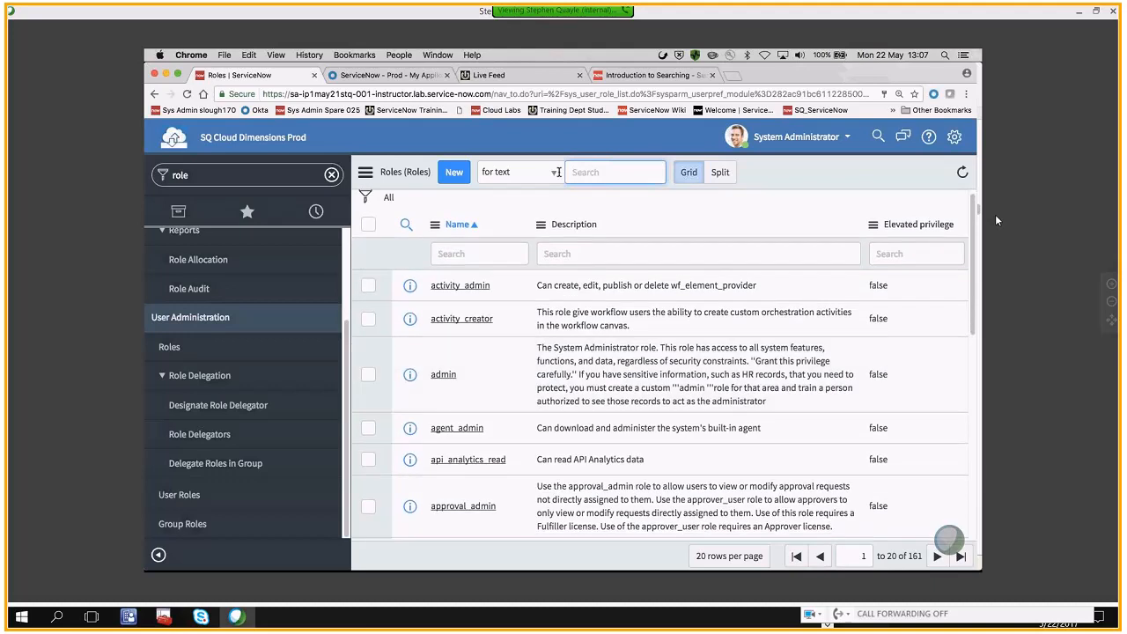
{"action": "left_click", "coordinate": [504, 172]}
{"action": "left_click", "coordinate": [497, 185]}
{"action": "left_click", "coordinate": [575, 174]}
{"action": "type", "text": "*itil"}
{"action": "key", "text": "Return"}
{"action": "left_click", "coordinate": [435, 302]}
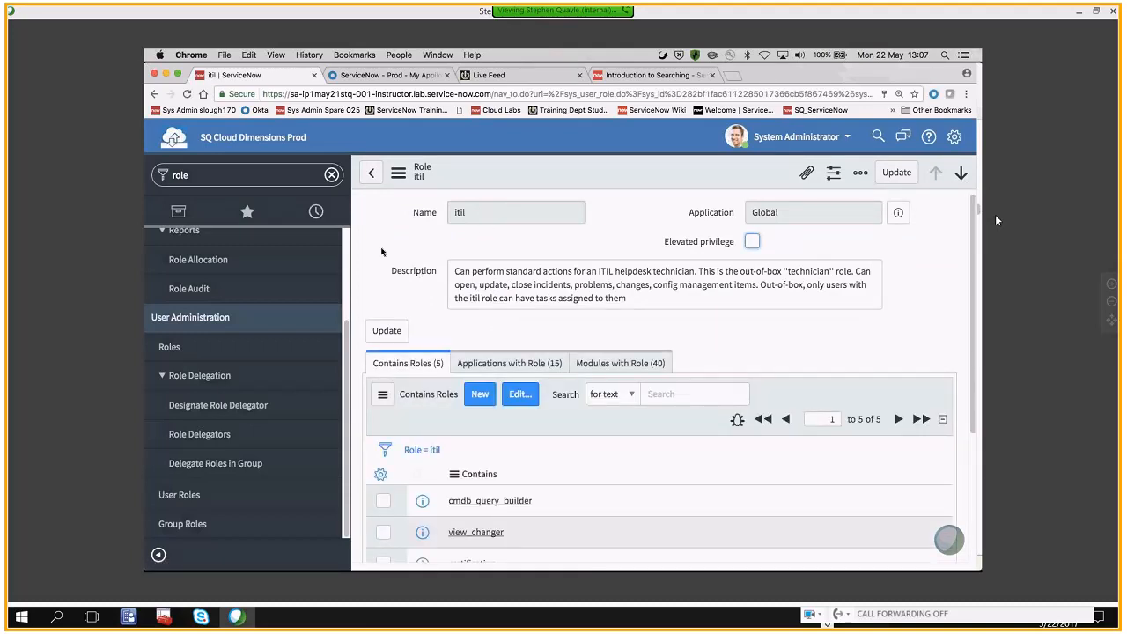
Review the itil role's description and the roles it contains
{"action": "scroll", "coordinate": [381, 252], "scroll_direction": "down", "scroll_amount": 1}
{"action": "scroll", "coordinate": [381, 251], "scroll_direction": "down", "scroll_amount": 3}
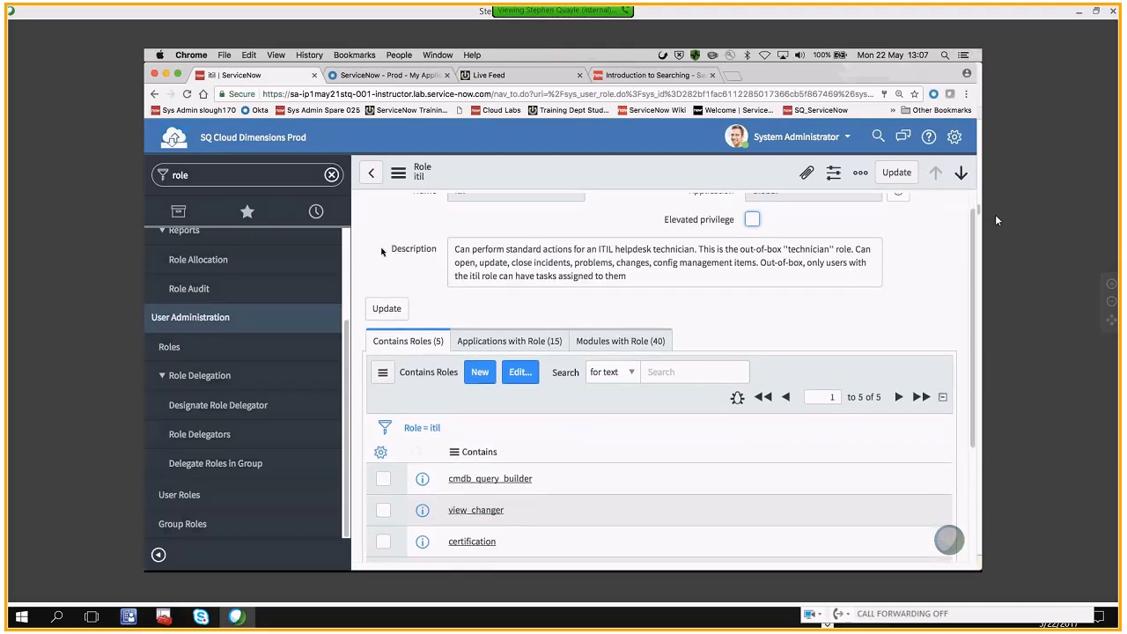
{"action": "scroll", "coordinate": [381, 252], "scroll_direction": "down", "scroll_amount": 4}
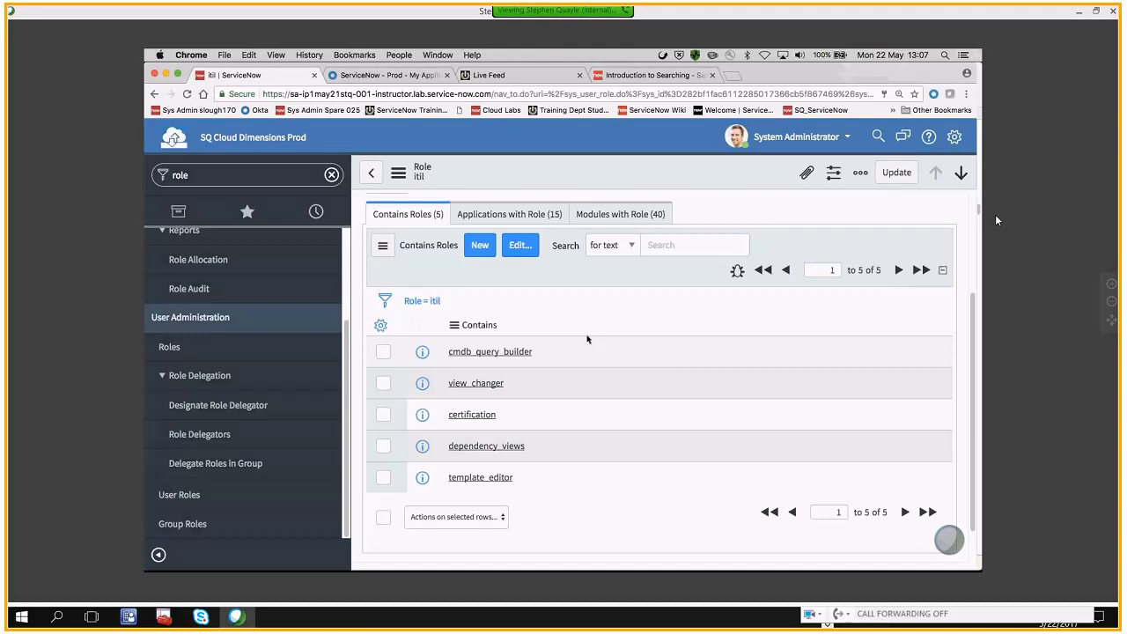
{"action": "scroll", "coordinate": [587, 339], "scroll_direction": "up", "scroll_amount": 1}
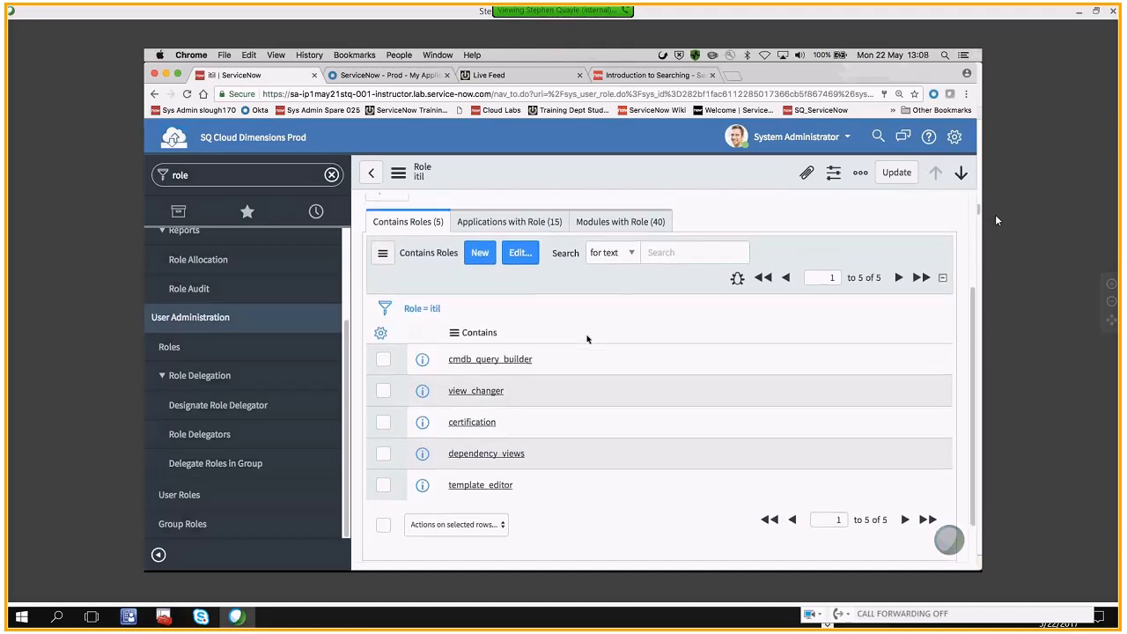
{"action": "scroll", "coordinate": [587, 339], "scroll_direction": "up", "scroll_amount": 4}
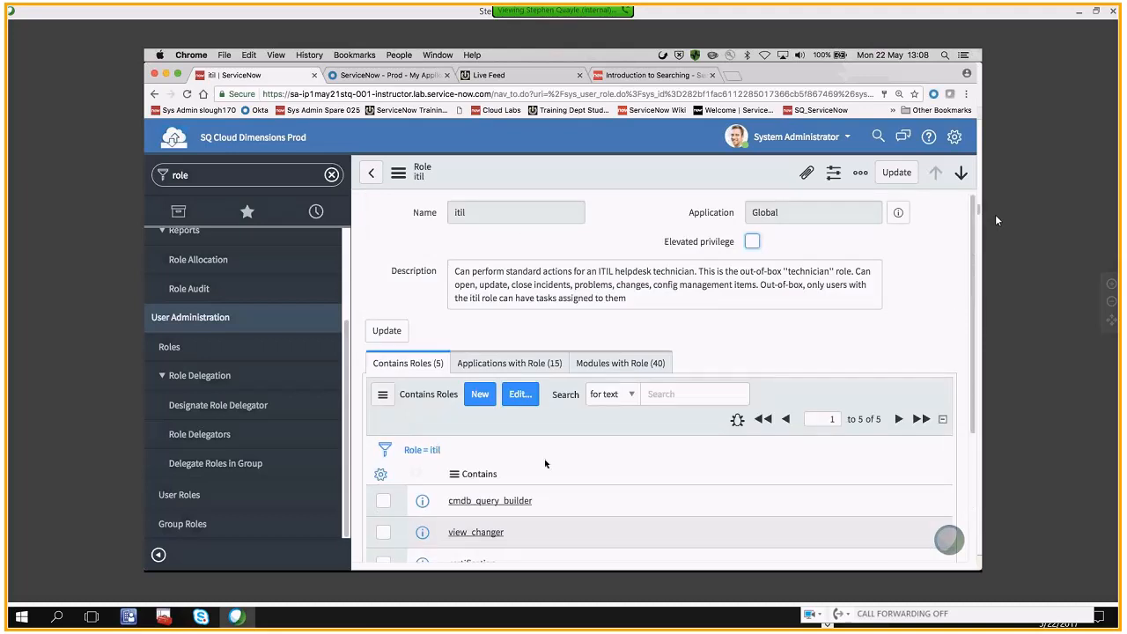
Open the itil role's contained roles for editing, review the available and assigned roles, and return without changes
{"action": "scroll", "coordinate": [545, 463], "scroll_direction": "down", "scroll_amount": 1}
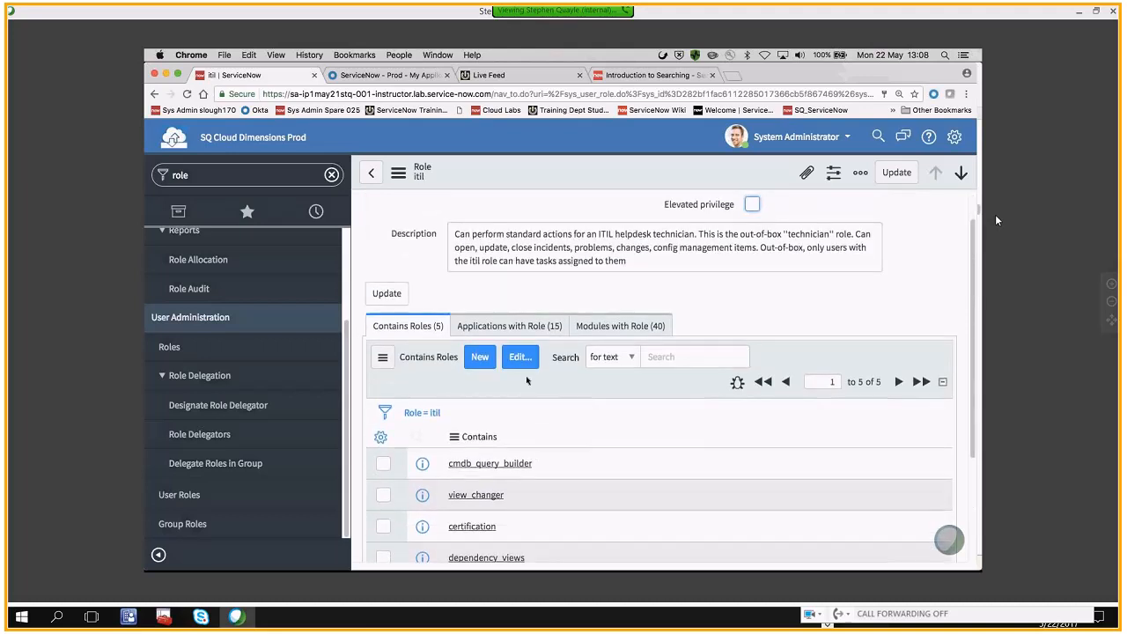
{"action": "left_click", "coordinate": [520, 357]}
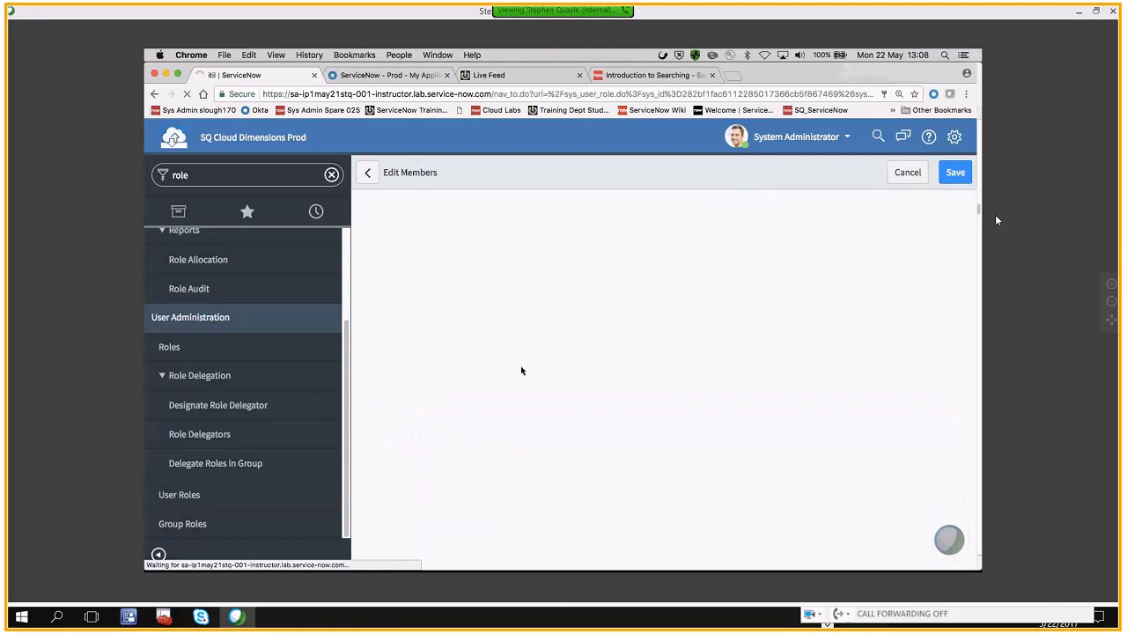
{"action": "scroll", "coordinate": [519, 382], "scroll_direction": "down", "scroll_amount": 1}
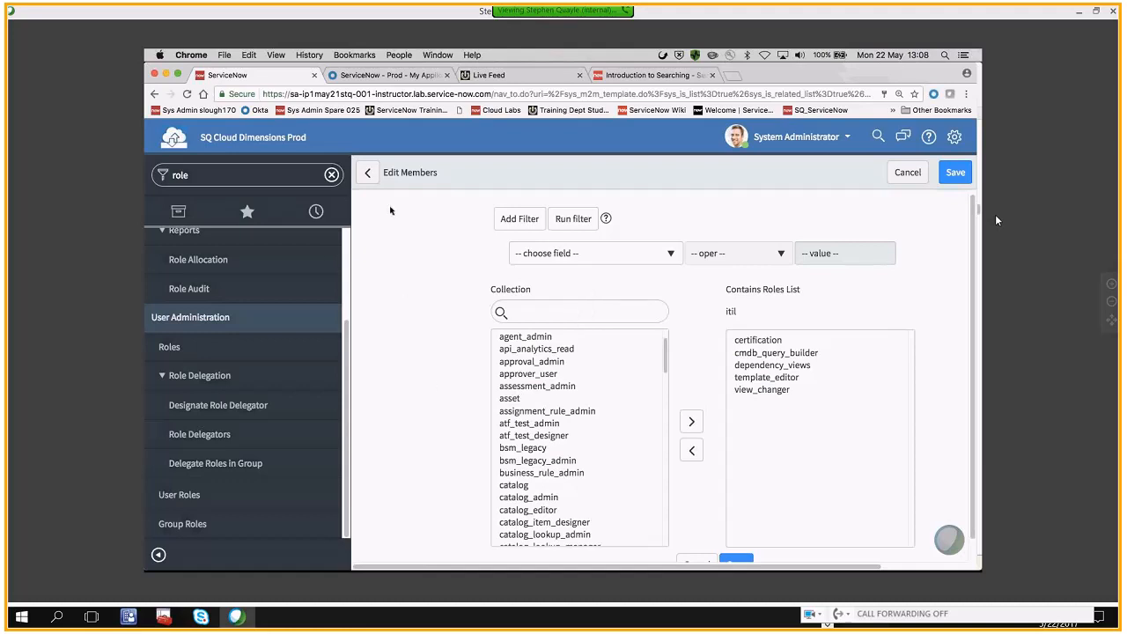
{"action": "left_click", "coordinate": [369, 172]}
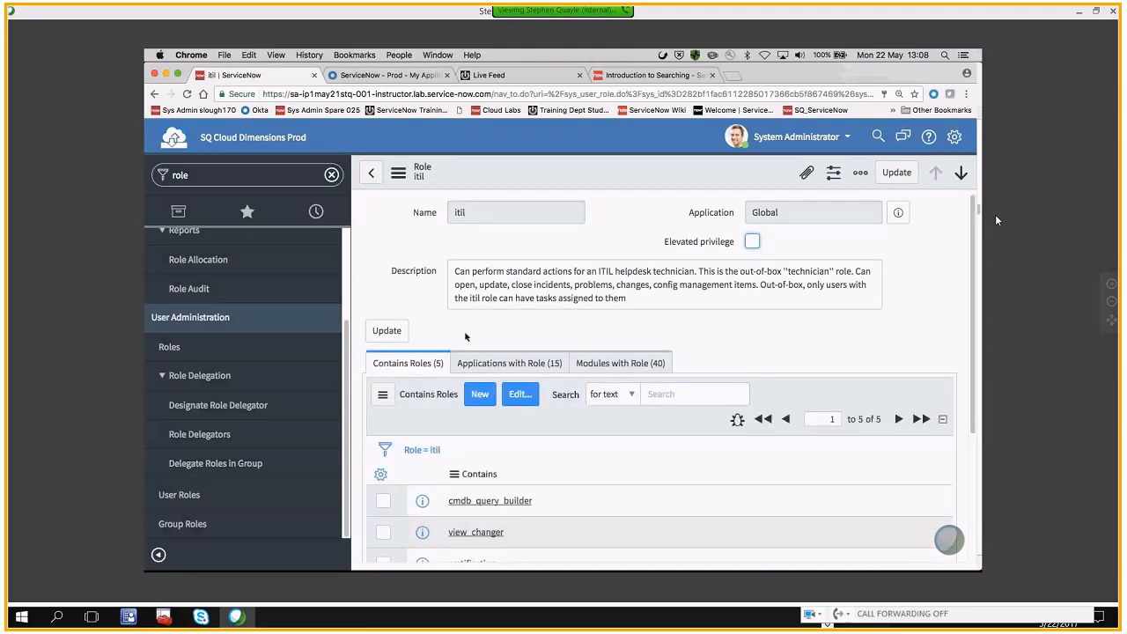
Examine the Applications with Role and Modules with Role related lists of the itil role
{"action": "left_click", "coordinate": [520, 366]}
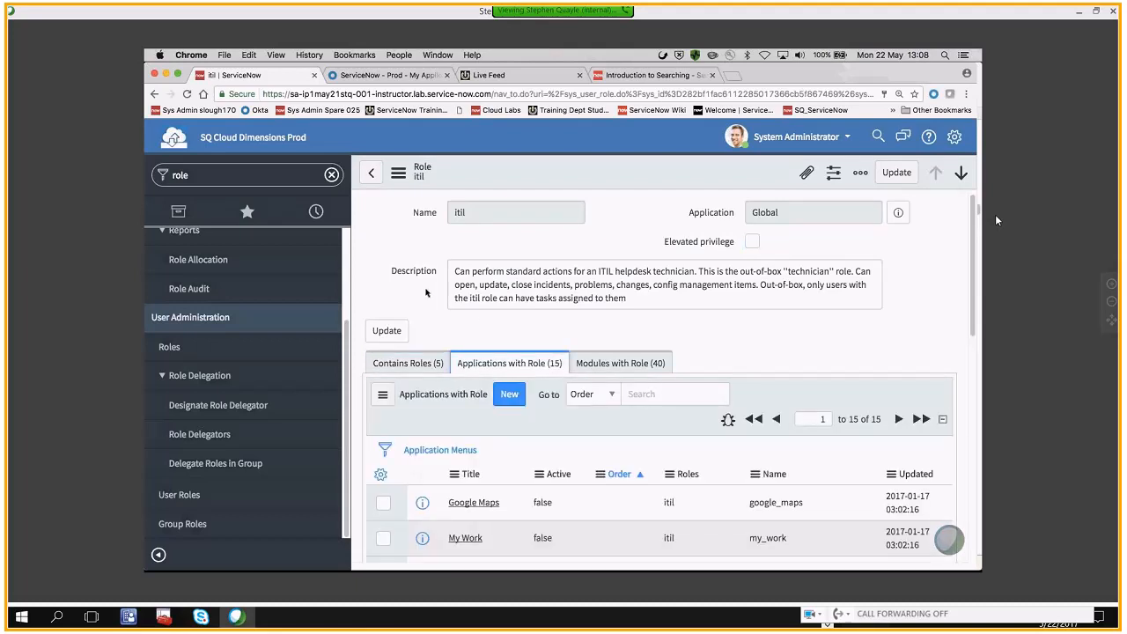
{"action": "scroll", "coordinate": [426, 293], "scroll_direction": "down", "scroll_amount": 1}
{"action": "scroll", "coordinate": [426, 293], "scroll_direction": "down", "scroll_amount": 1}
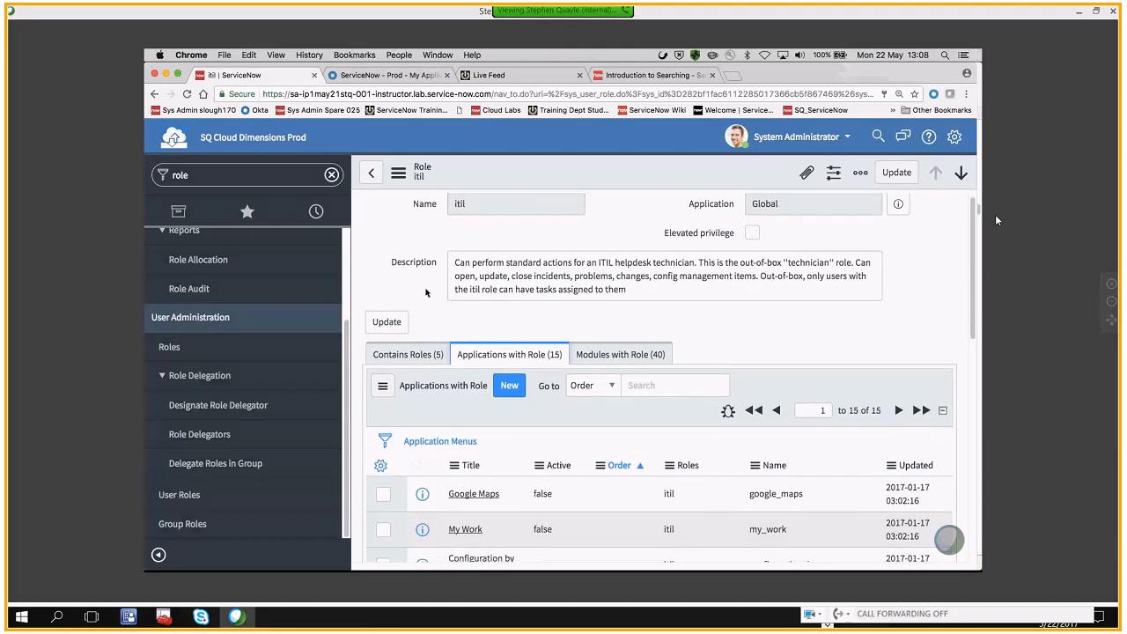
{"action": "scroll", "coordinate": [426, 293], "scroll_direction": "down", "scroll_amount": 3}
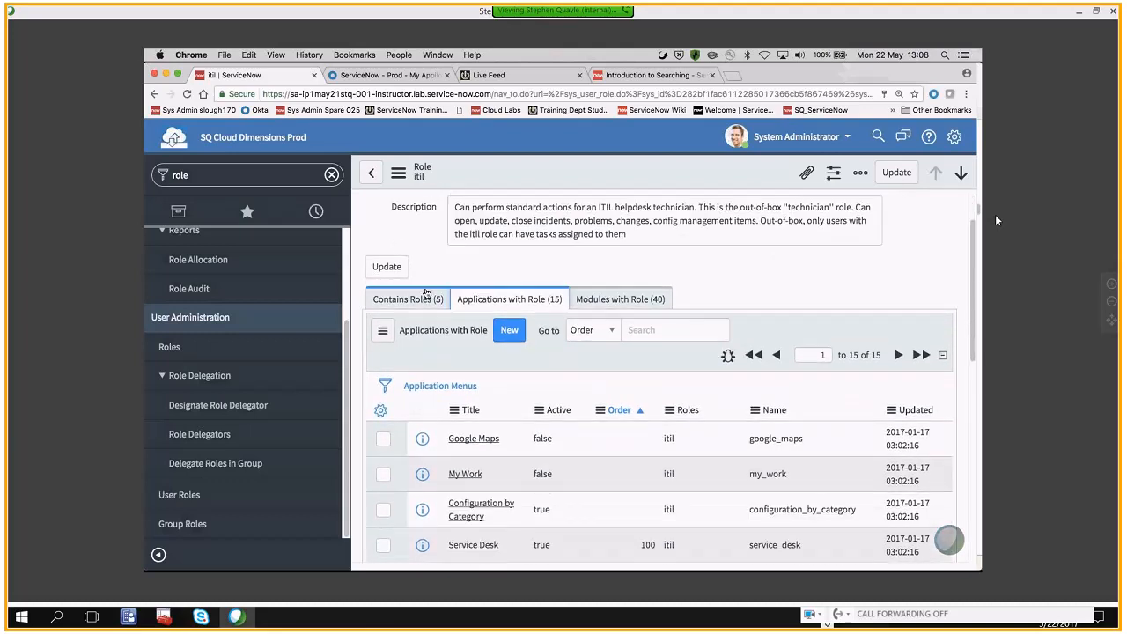
{"action": "left_click", "coordinate": [608, 299]}
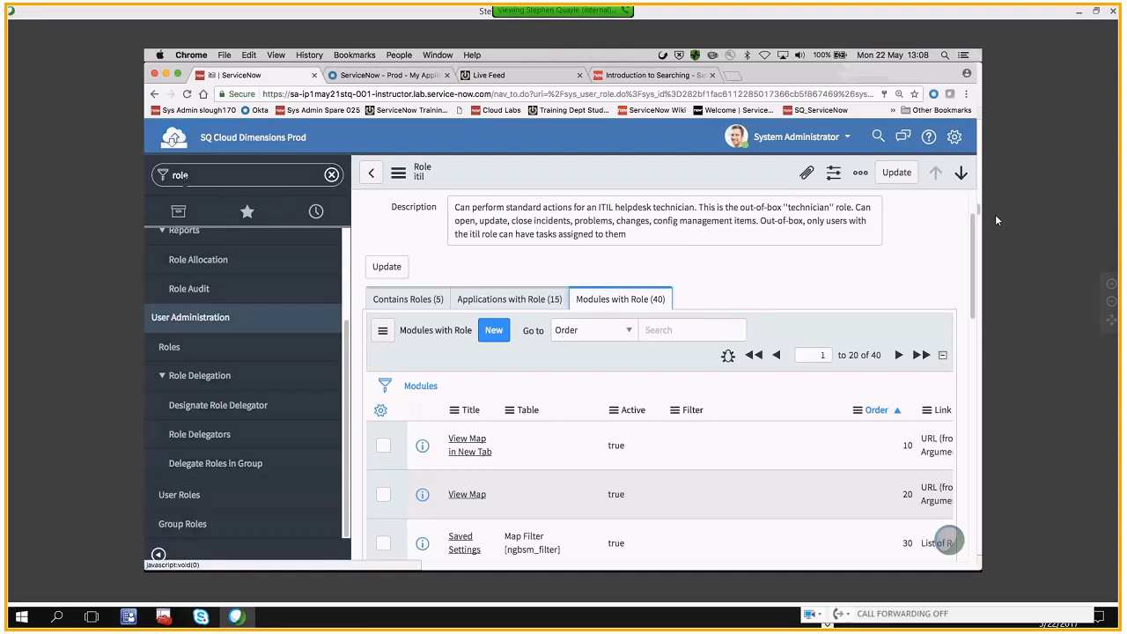
{"action": "double_click", "coordinate": [185, 178]}
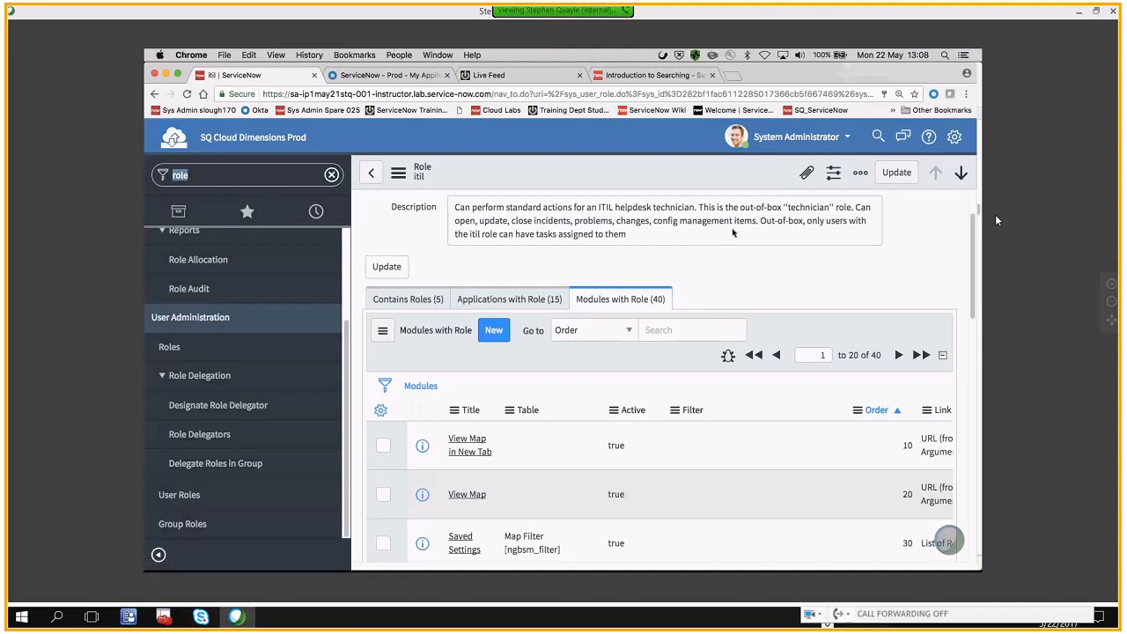
Impersonate the demo employee account whose user ID is employee
{"action": "left_click", "coordinate": [776, 138]}
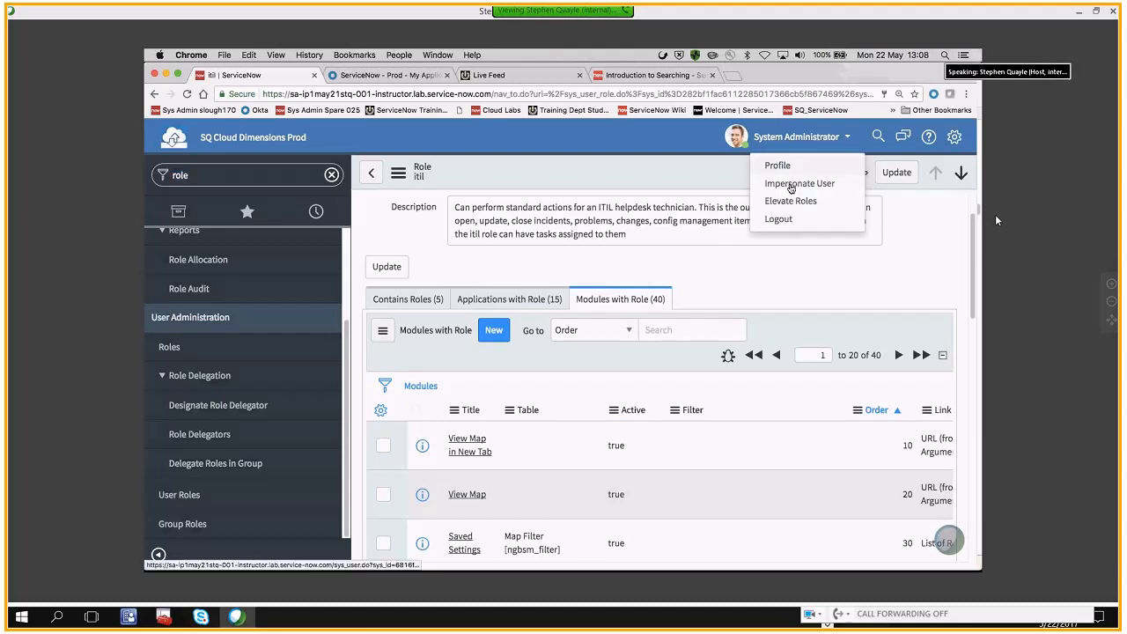
{"action": "left_click", "coordinate": [784, 184]}
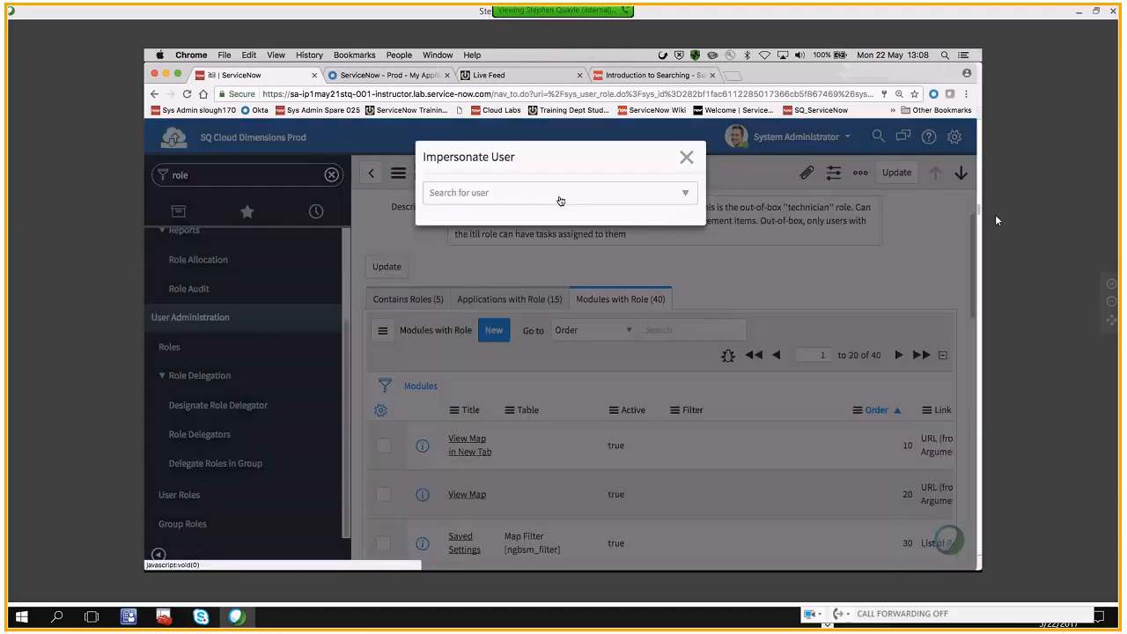
{"action": "left_click", "coordinate": [559, 200]}
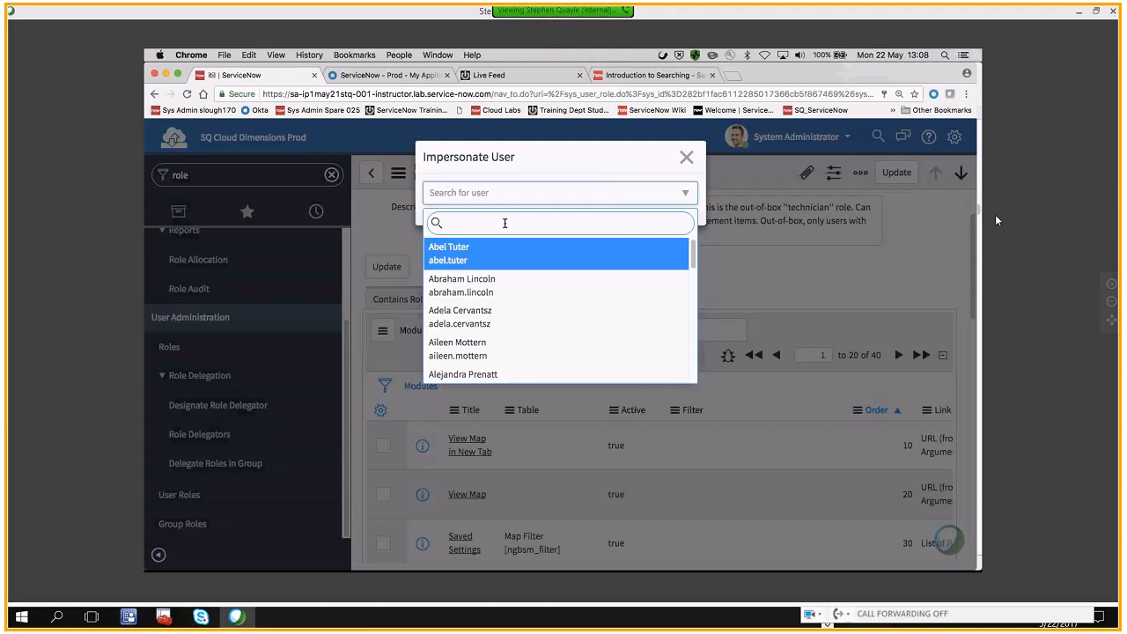
{"action": "type", "text": "joe"}
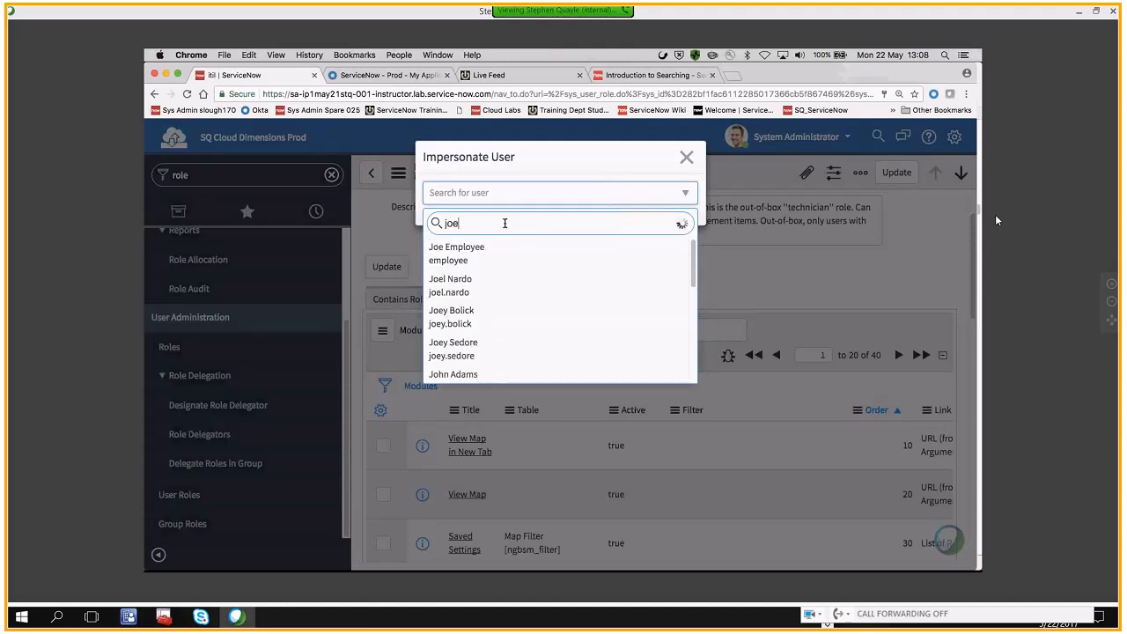
{"action": "left_click", "coordinate": [446, 252]}
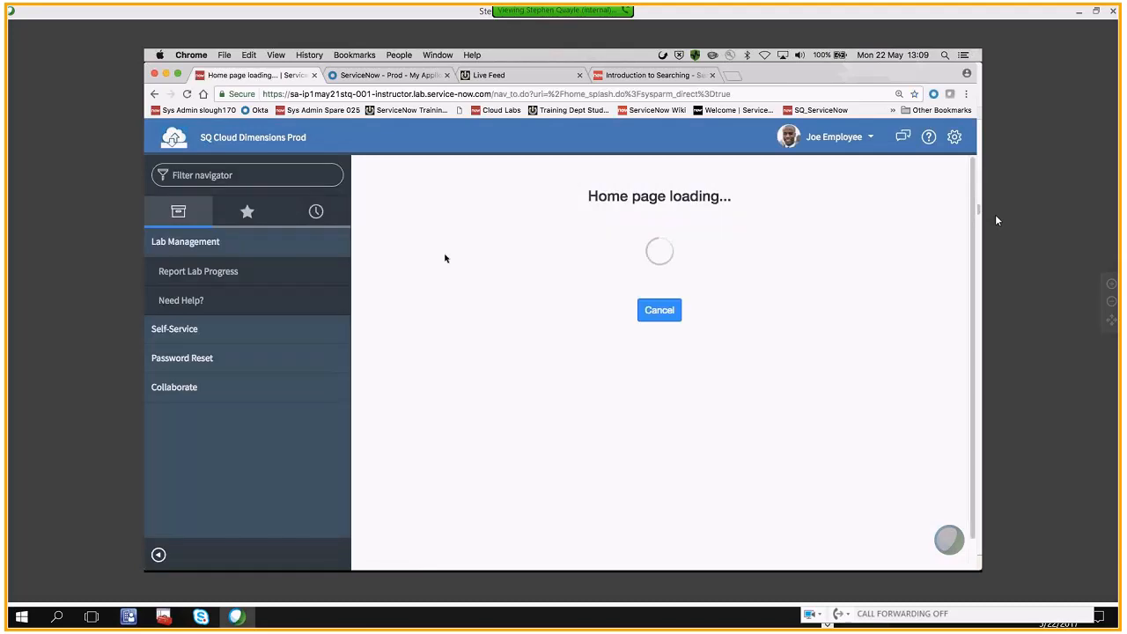
Examine the Self-Service modules available to the impersonated employee, and collapse the Self-Service and Lab Management applications
{"action": "left_click", "coordinate": [208, 336]}
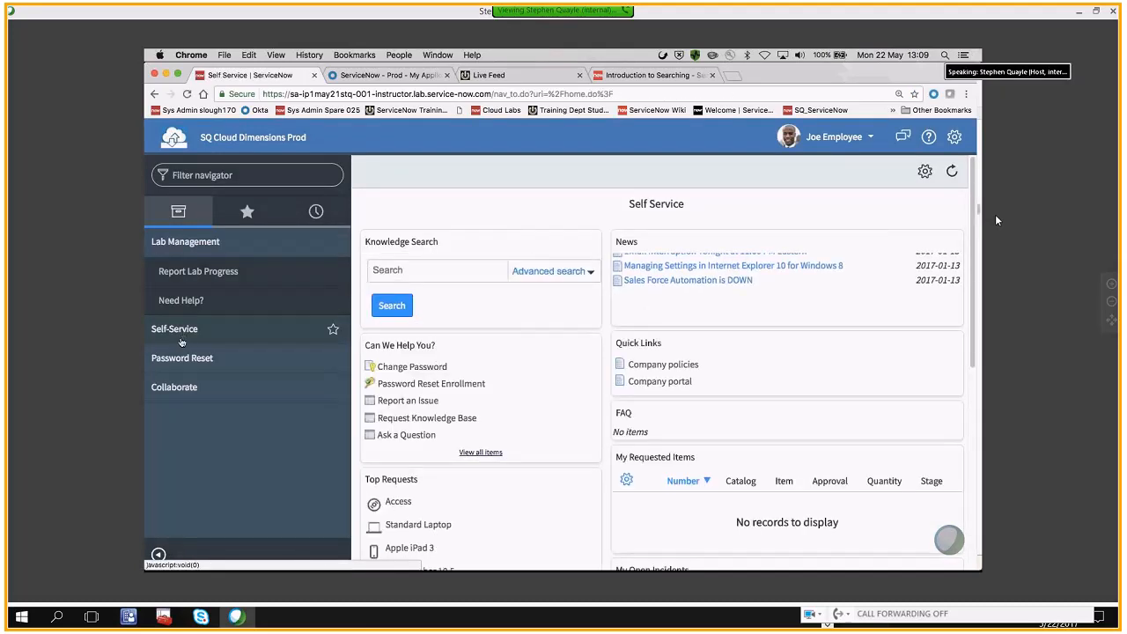
{"action": "left_click", "coordinate": [176, 332]}
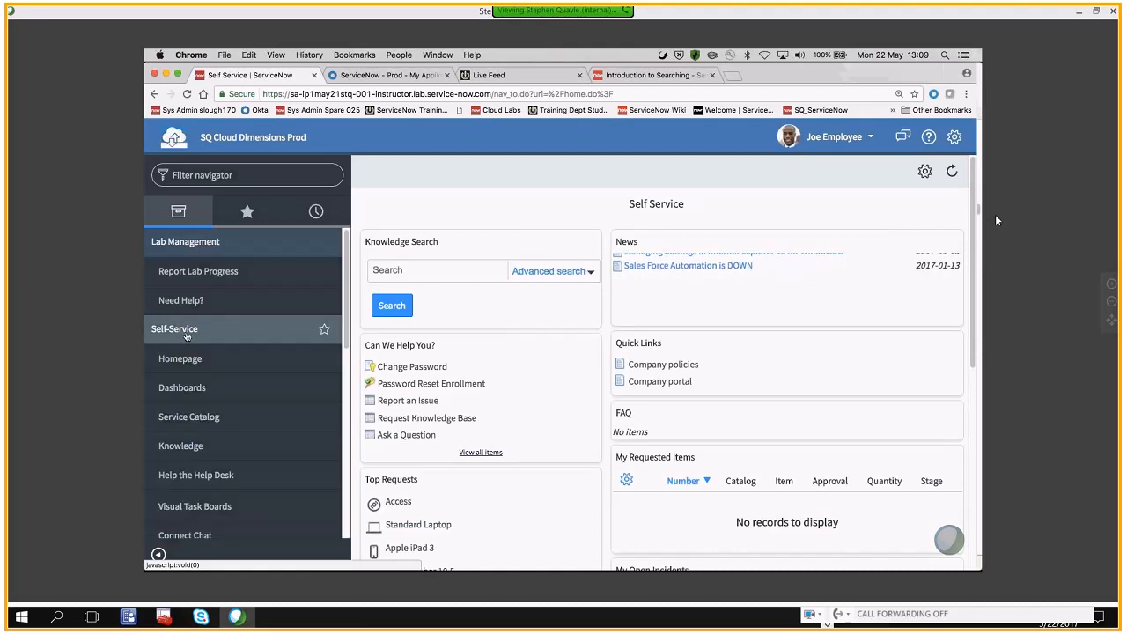
{"action": "scroll", "coordinate": [191, 381], "scroll_direction": "down", "scroll_amount": 1}
{"action": "scroll", "coordinate": [191, 382], "scroll_direction": "down", "scroll_amount": 2}
{"action": "scroll", "coordinate": [191, 382], "scroll_direction": "up", "scroll_amount": 1}
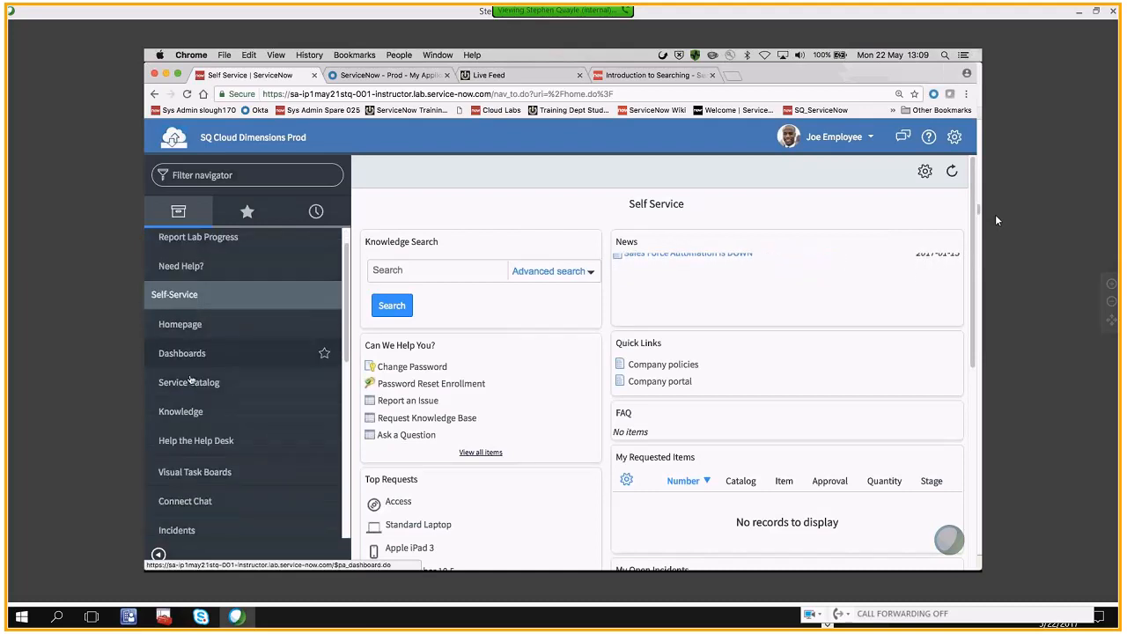
{"action": "left_click", "coordinate": [174, 294]}
{"action": "left_click", "coordinate": [185, 242]}
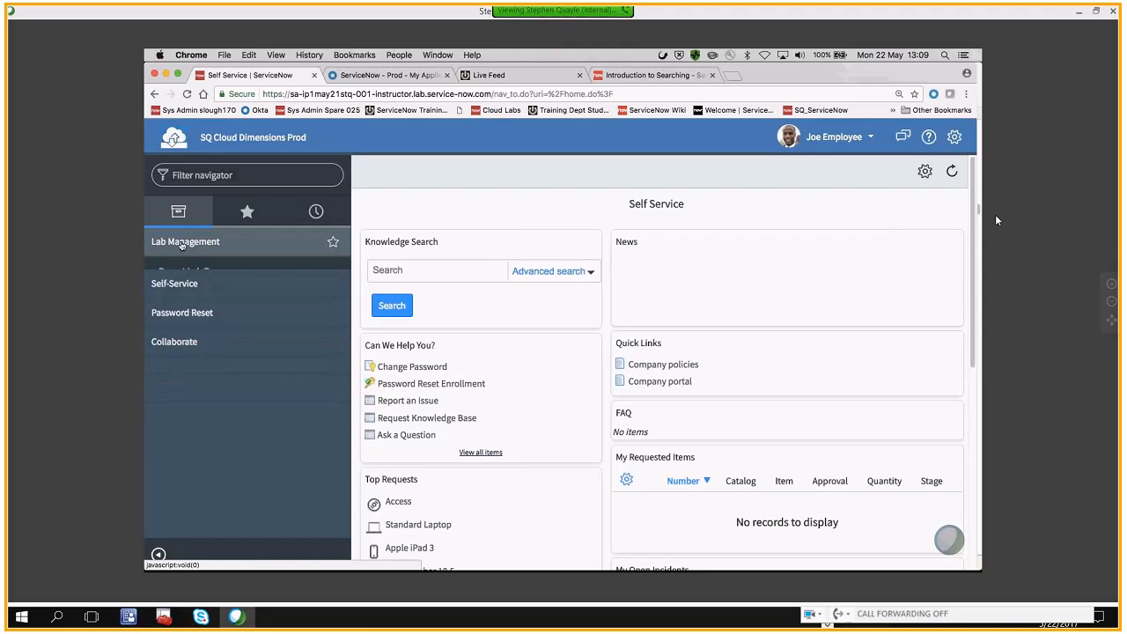
Switch the impersonation to the ITIL User account
{"action": "left_click", "coordinate": [838, 138]}
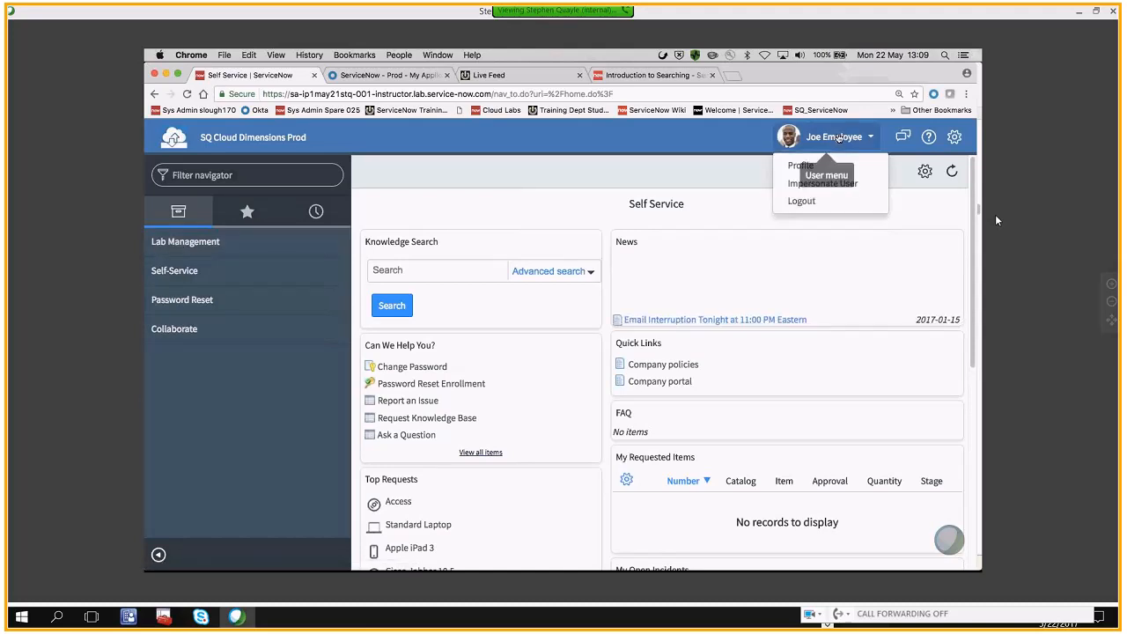
{"action": "left_click", "coordinate": [828, 184]}
{"action": "left_click", "coordinate": [539, 202]}
{"action": "type", "text": "iti"}
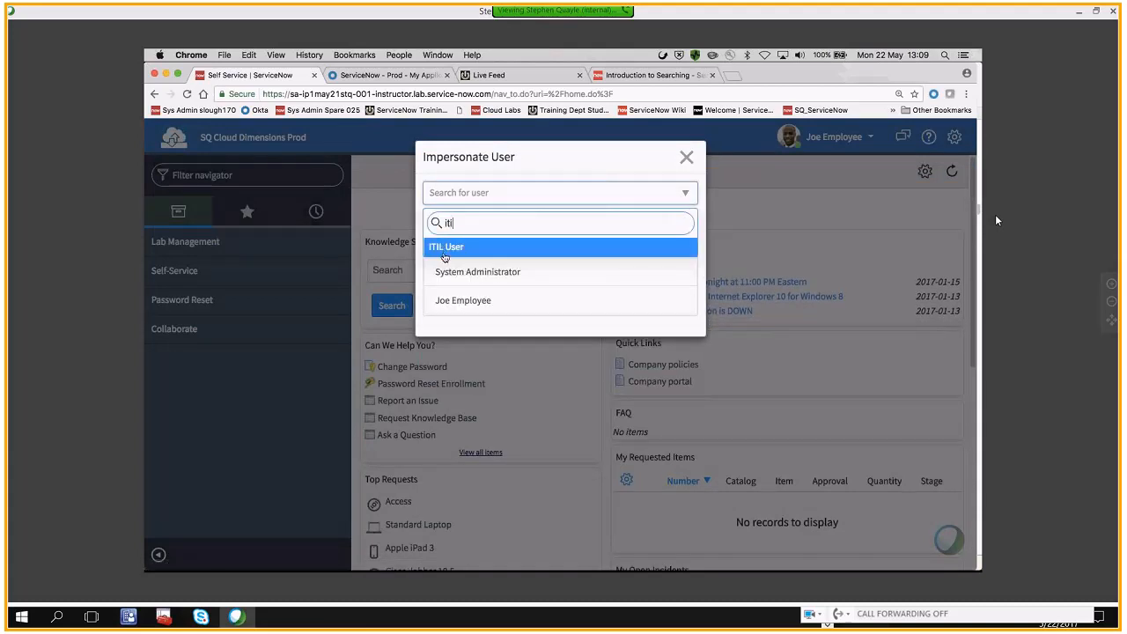
{"action": "left_click", "coordinate": [446, 247]}
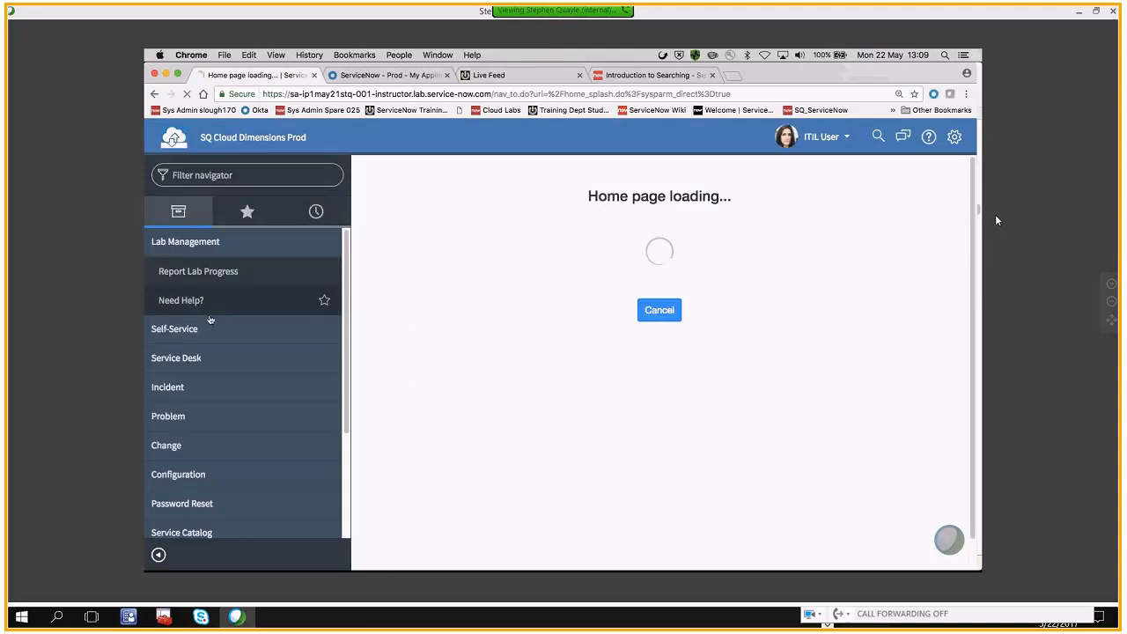
Review the applications available to the ITIL User, including Incident, and filter the navigator for "user"
{"action": "left_click", "coordinate": [164, 242]}
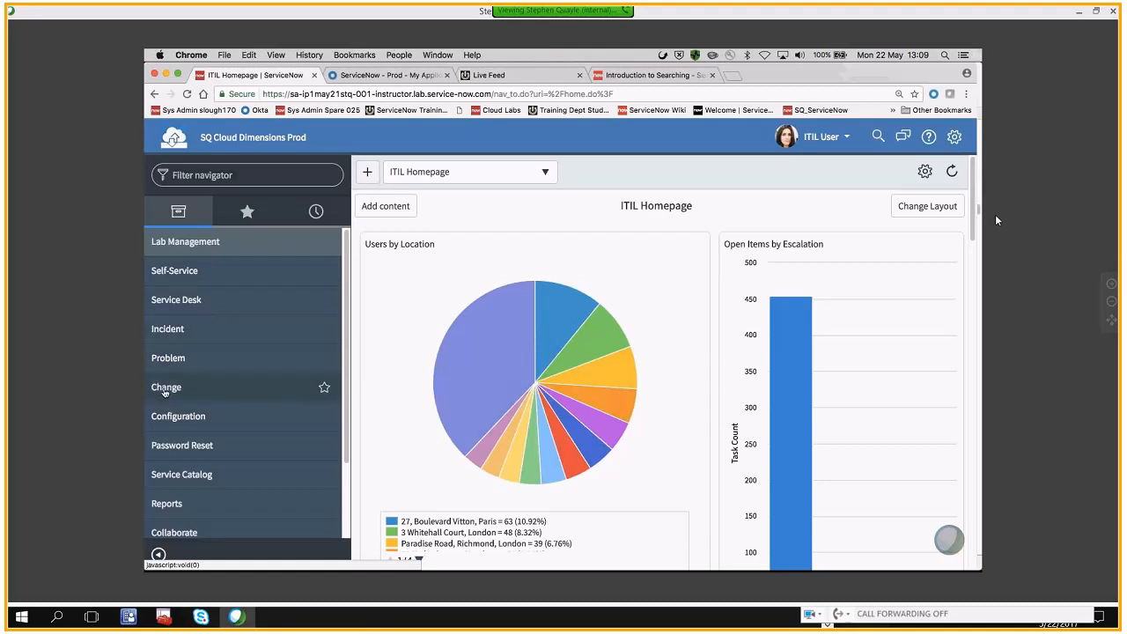
{"action": "left_click", "coordinate": [178, 330]}
{"action": "left_click", "coordinate": [178, 331]}
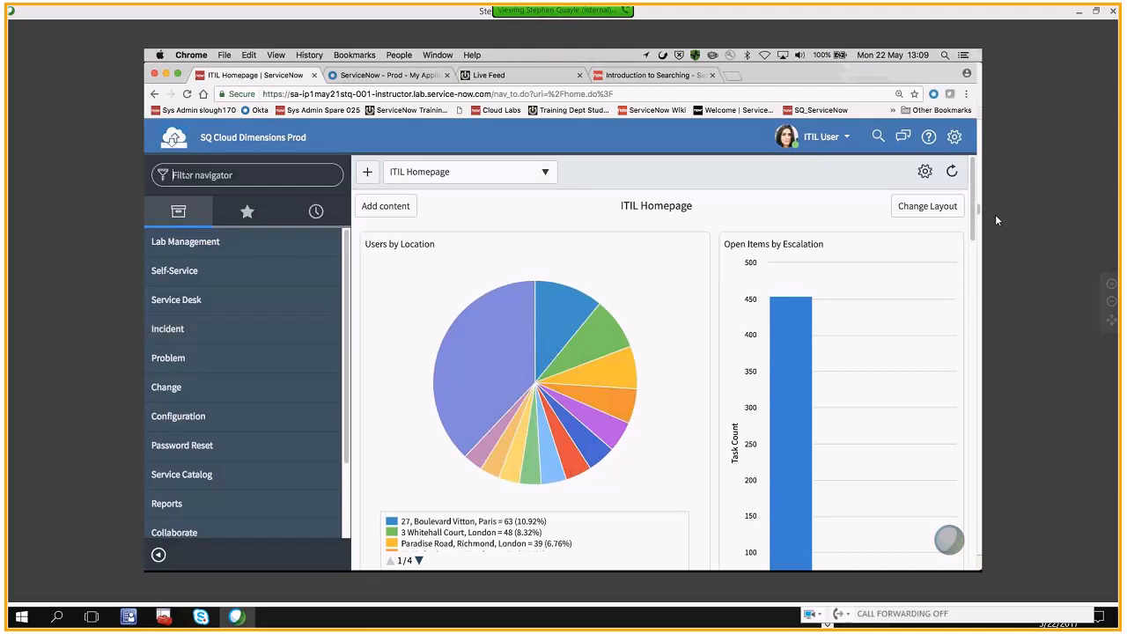
{"action": "left_click", "coordinate": [186, 174]}
{"action": "type", "text": "user"}
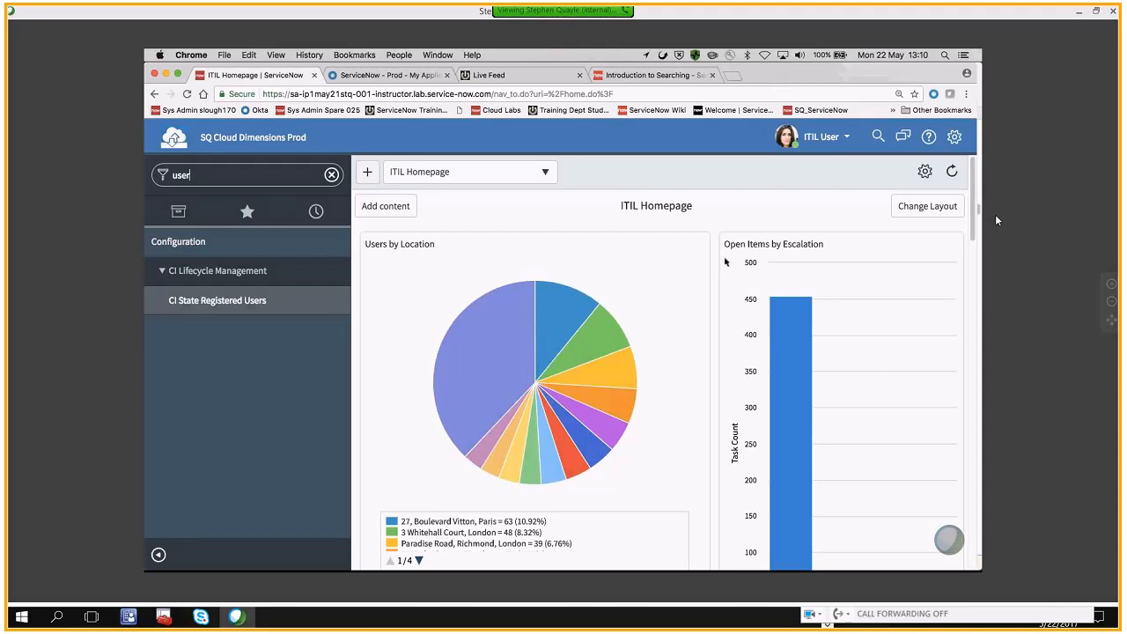
Switch the impersonation back to the System Administrator account
{"action": "left_click", "coordinate": [812, 139]}
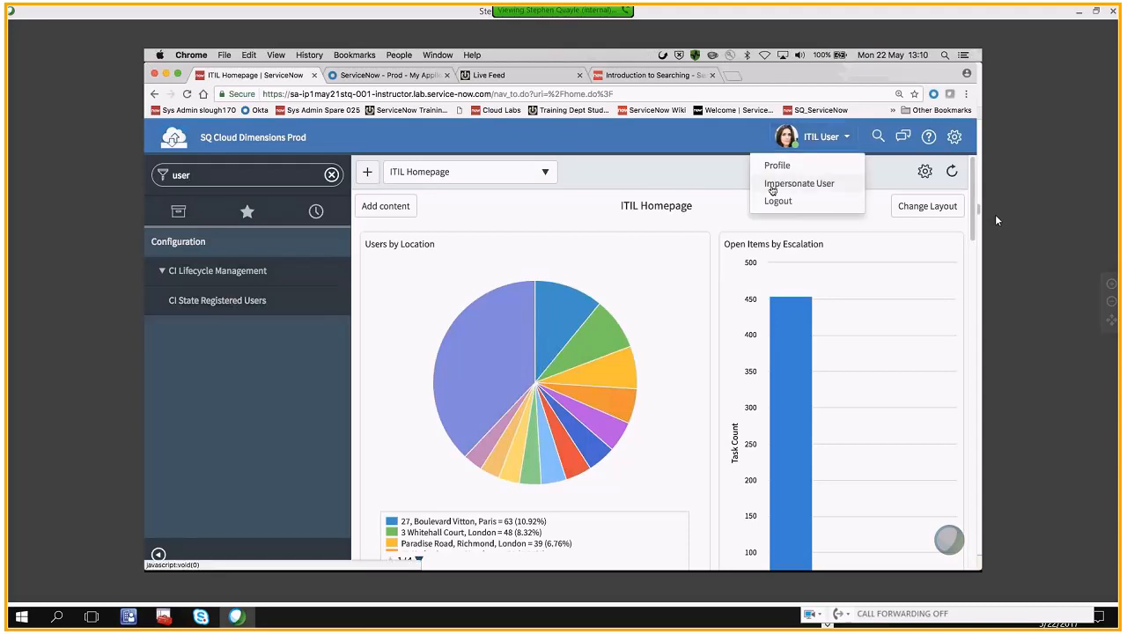
{"action": "left_click", "coordinate": [772, 185]}
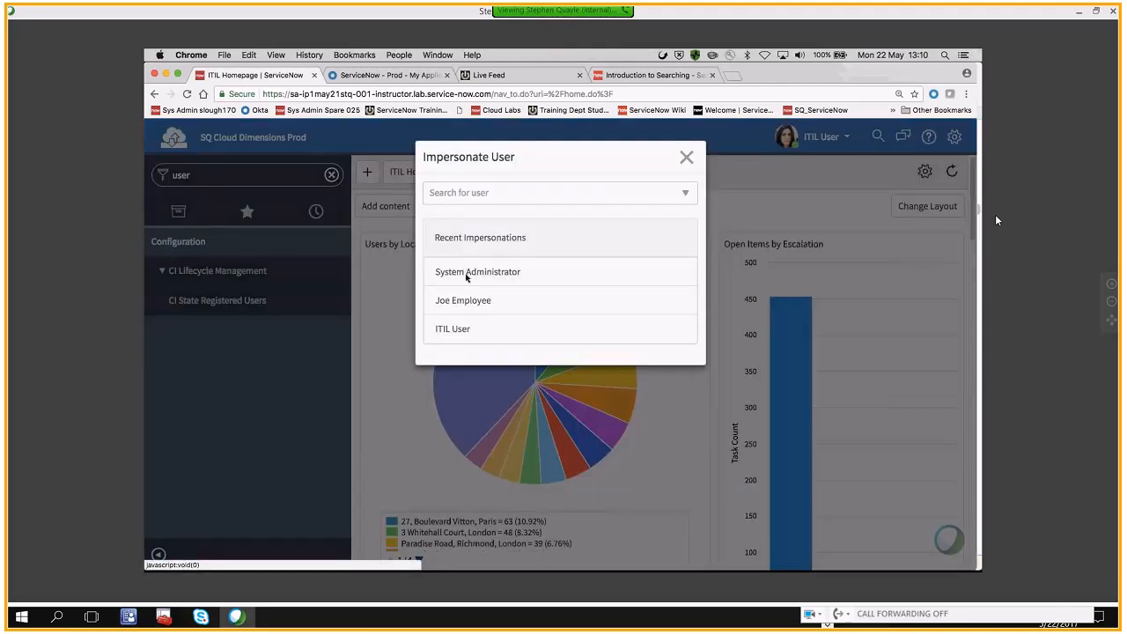
{"action": "left_click", "coordinate": [467, 273]}
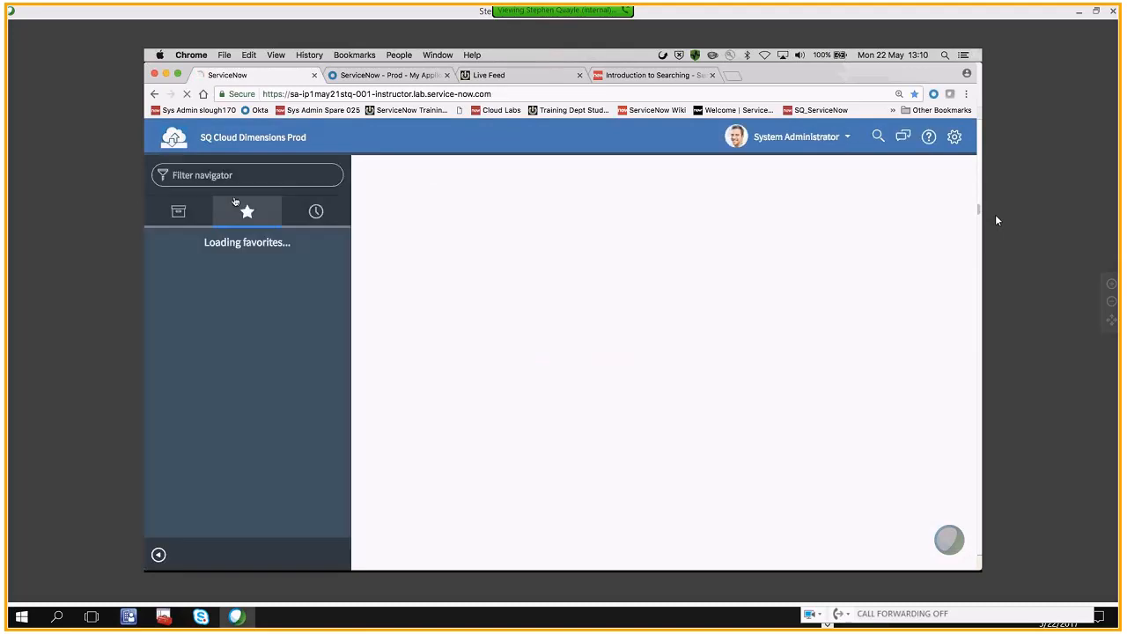
Filter the navigator for "user r", open the User Roles list under User Administration, and collapse the navigator
{"action": "left_click", "coordinate": [178, 211]}
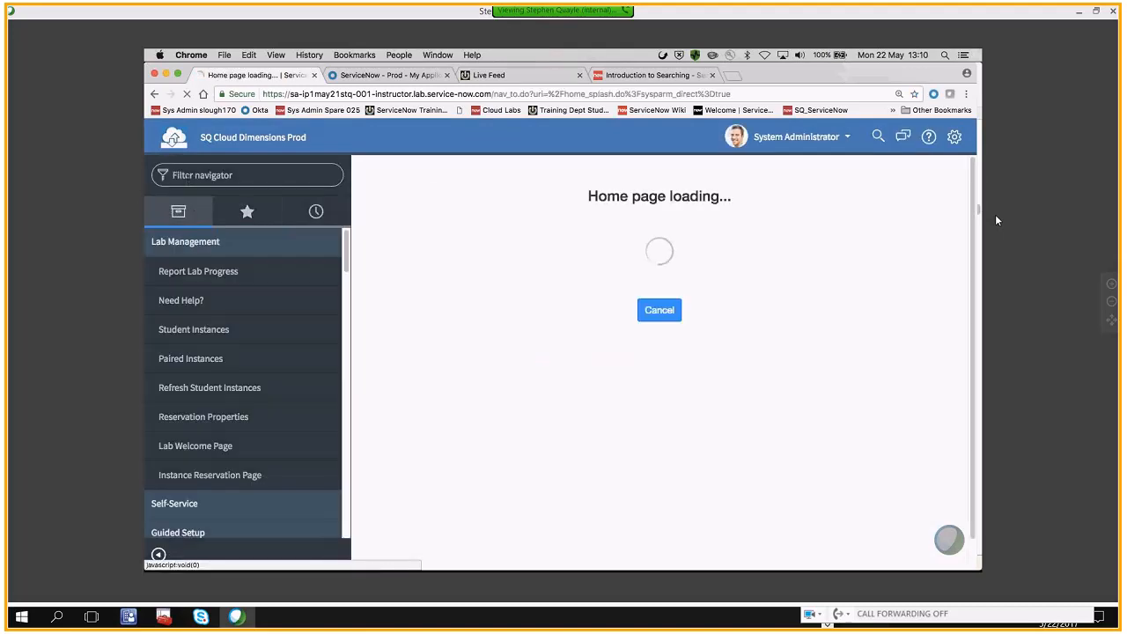
{"action": "type", "text": "u"}
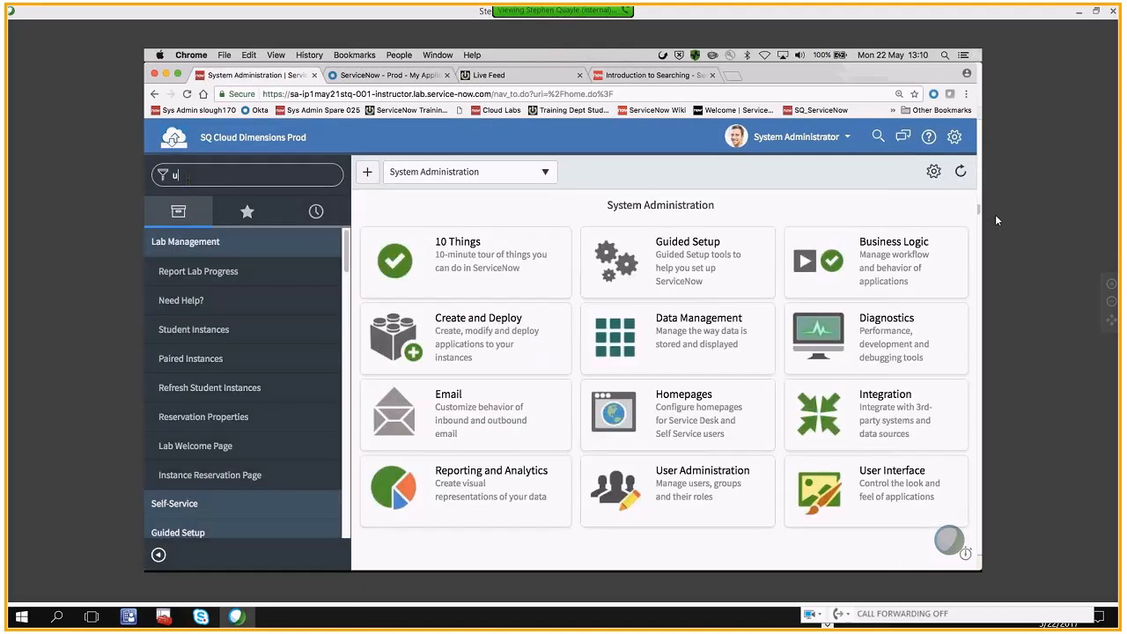
{"action": "type", "text": "ser"}
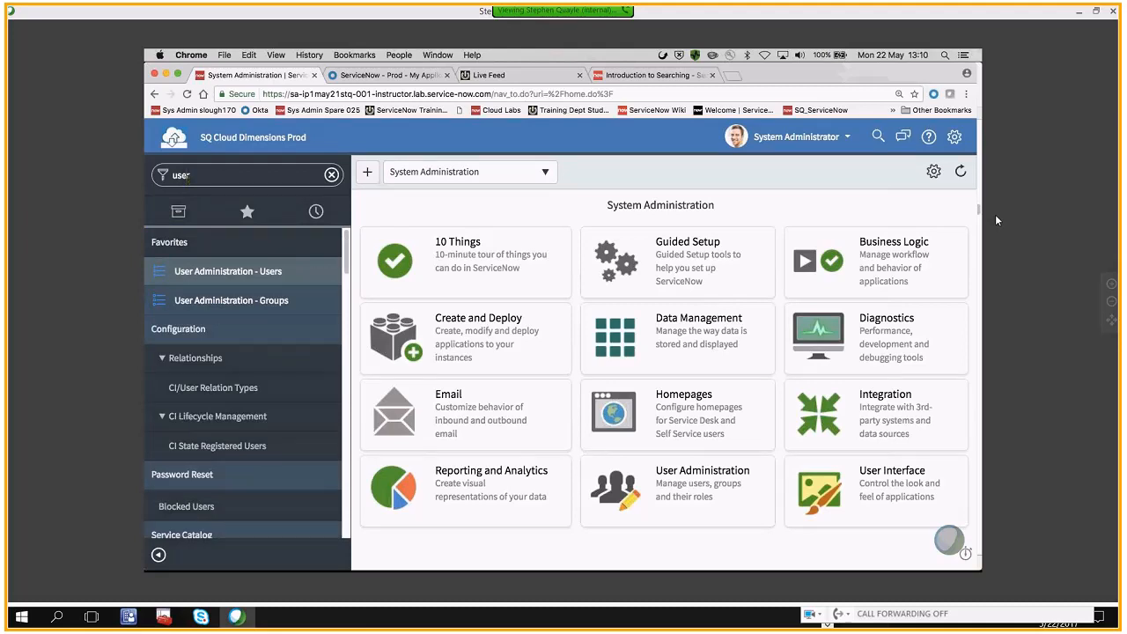
{"action": "type", "text": " r"}
{"action": "left_click", "coordinate": [175, 360]}
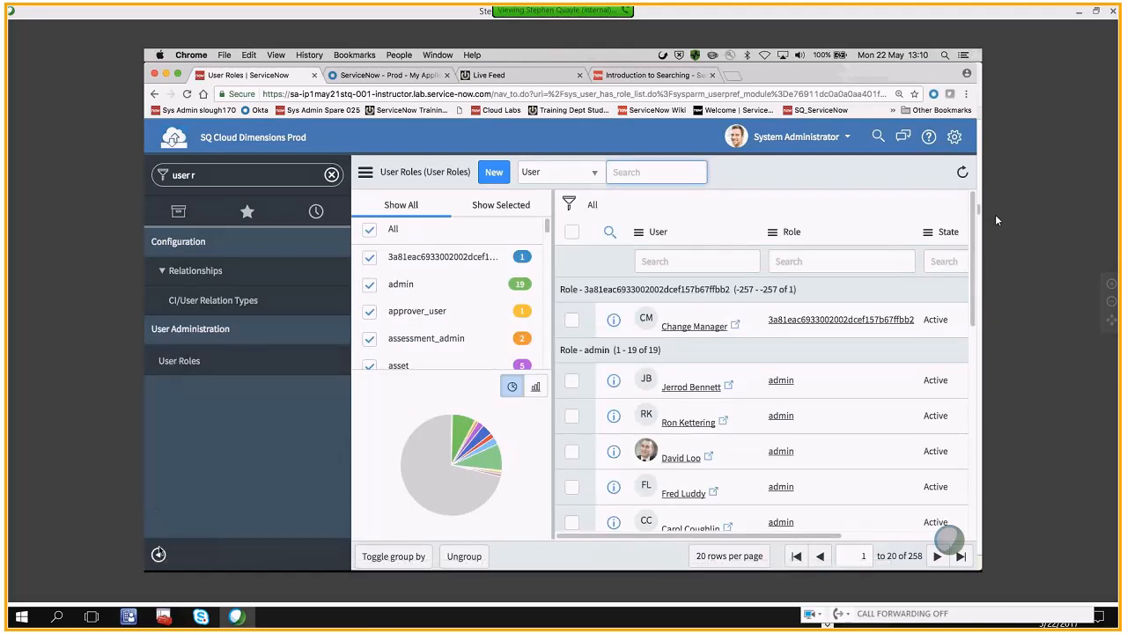
{"action": "left_click", "coordinate": [158, 554]}
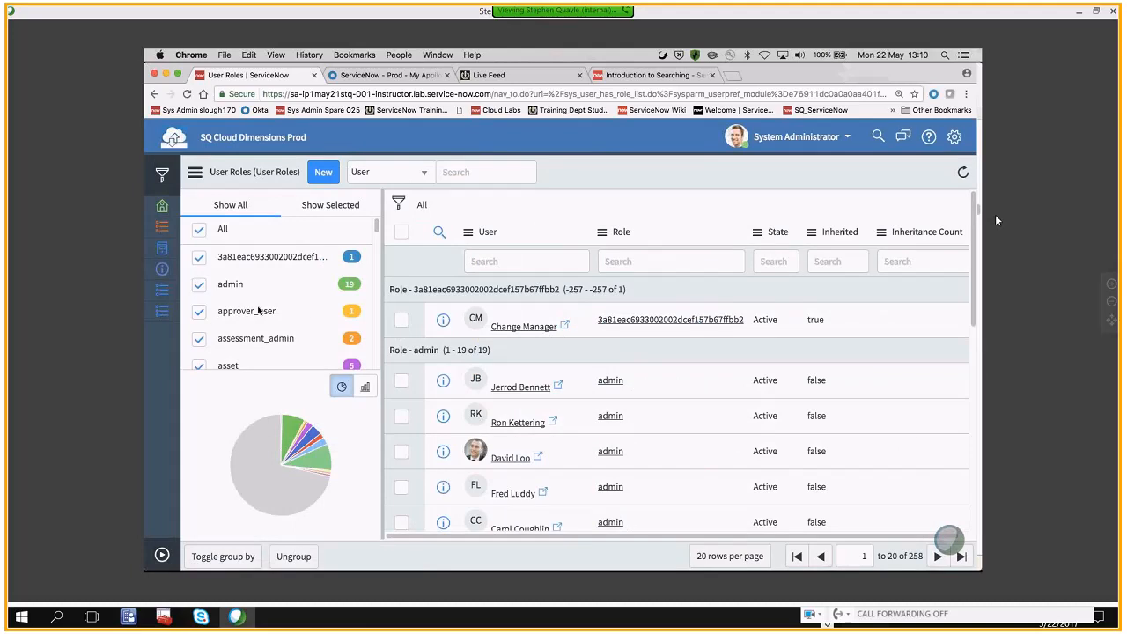
Clear the selection of all role groups in the User Roles list and show only the itil role
{"action": "scroll", "coordinate": [259, 310], "scroll_direction": "down", "scroll_amount": 1}
{"action": "scroll", "coordinate": [258, 310], "scroll_direction": "down", "scroll_amount": 1}
{"action": "scroll", "coordinate": [229, 273], "scroll_direction": "up", "scroll_amount": 2}
{"action": "left_click", "coordinate": [198, 230]}
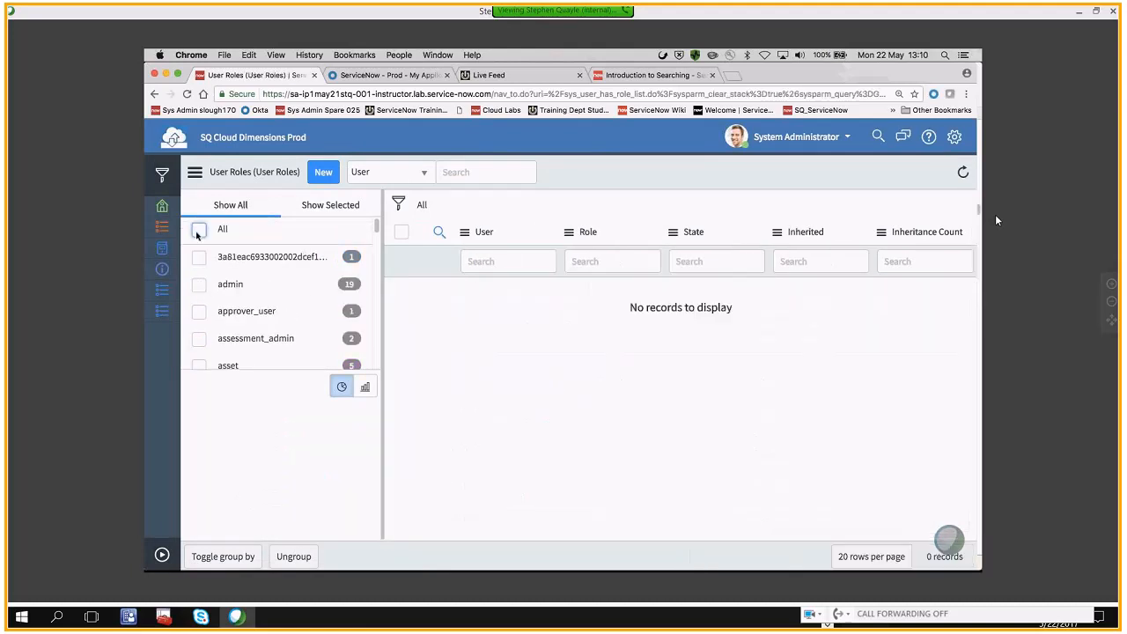
{"action": "scroll", "coordinate": [245, 298], "scroll_direction": "down", "scroll_amount": 1}
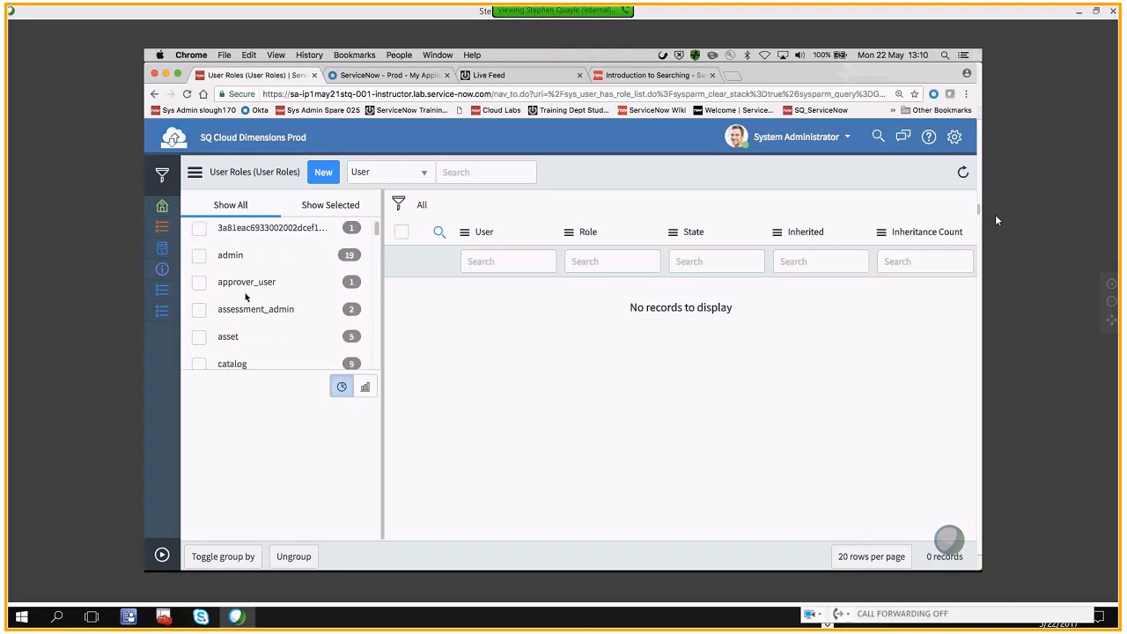
{"action": "scroll", "coordinate": [245, 298], "scroll_direction": "down", "scroll_amount": 1}
{"action": "scroll", "coordinate": [246, 298], "scroll_direction": "down", "scroll_amount": 3}
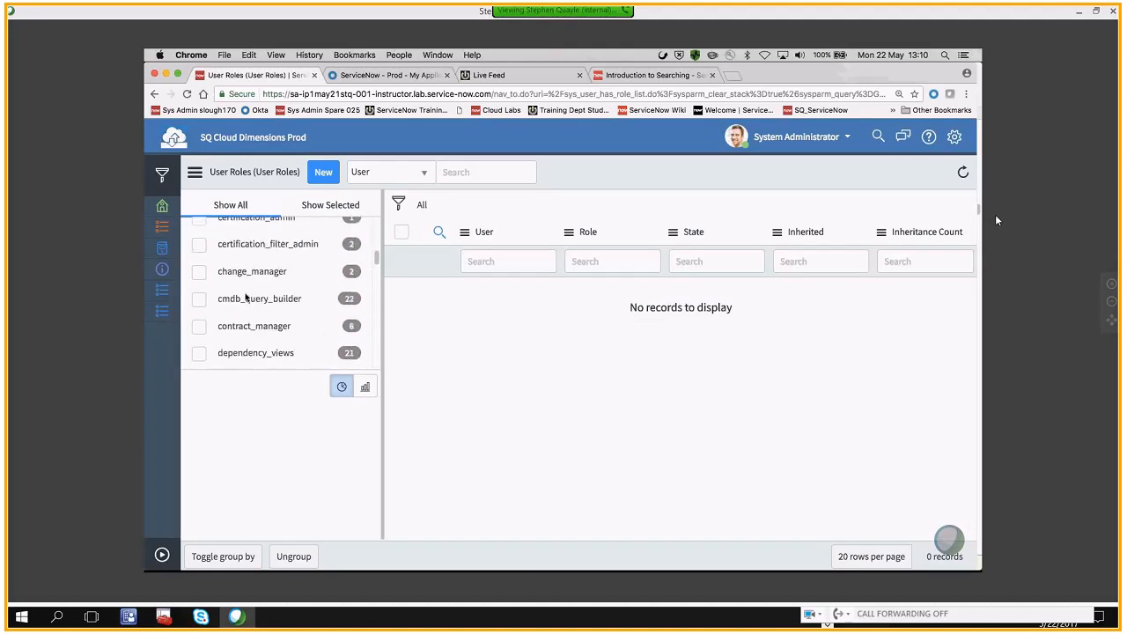
{"action": "scroll", "coordinate": [246, 297], "scroll_direction": "down", "scroll_amount": 5}
{"action": "left_click", "coordinate": [199, 293]}
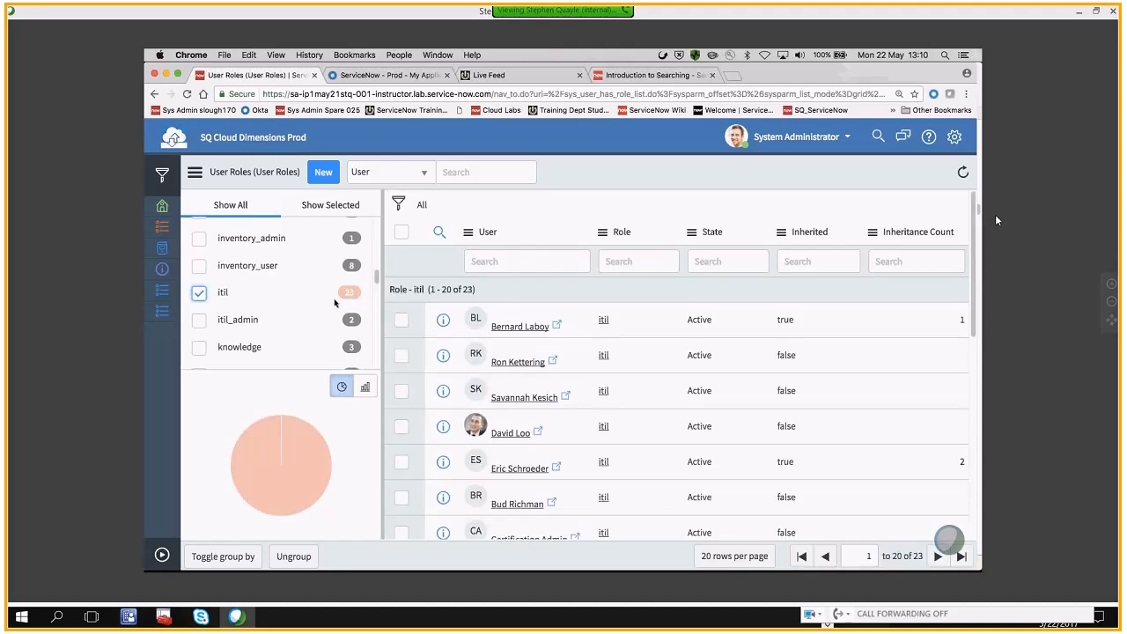
Review the users holding the itil role and their Inherited values, and expand the navigator again
{"action": "scroll", "coordinate": [560, 331], "scroll_direction": "down", "scroll_amount": 2}
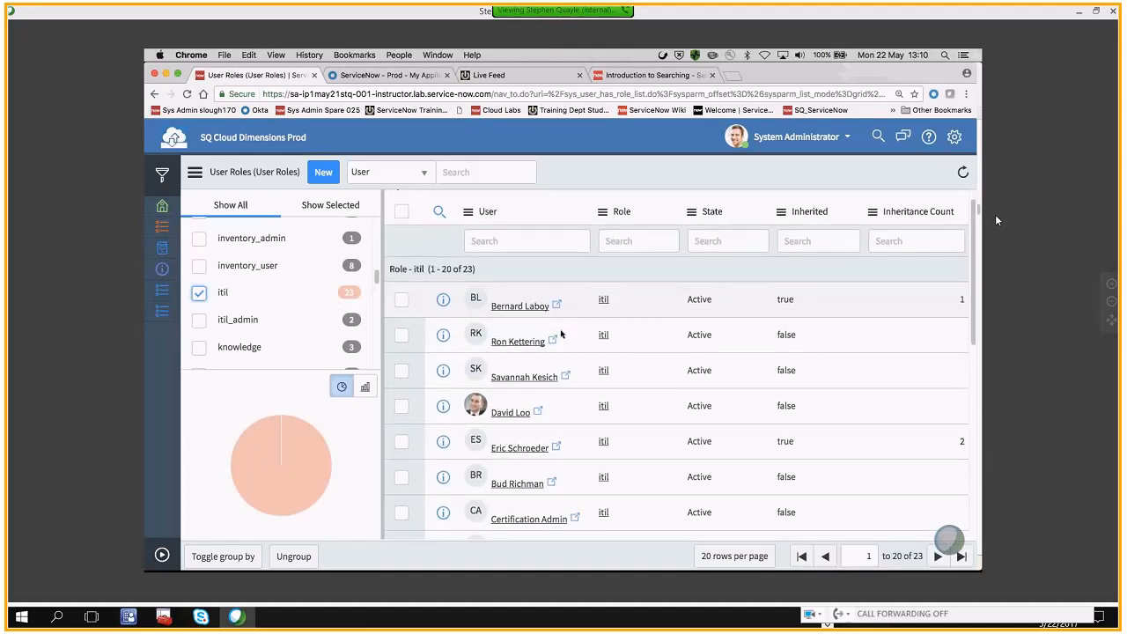
{"action": "scroll", "coordinate": [561, 333], "scroll_direction": "down", "scroll_amount": 5}
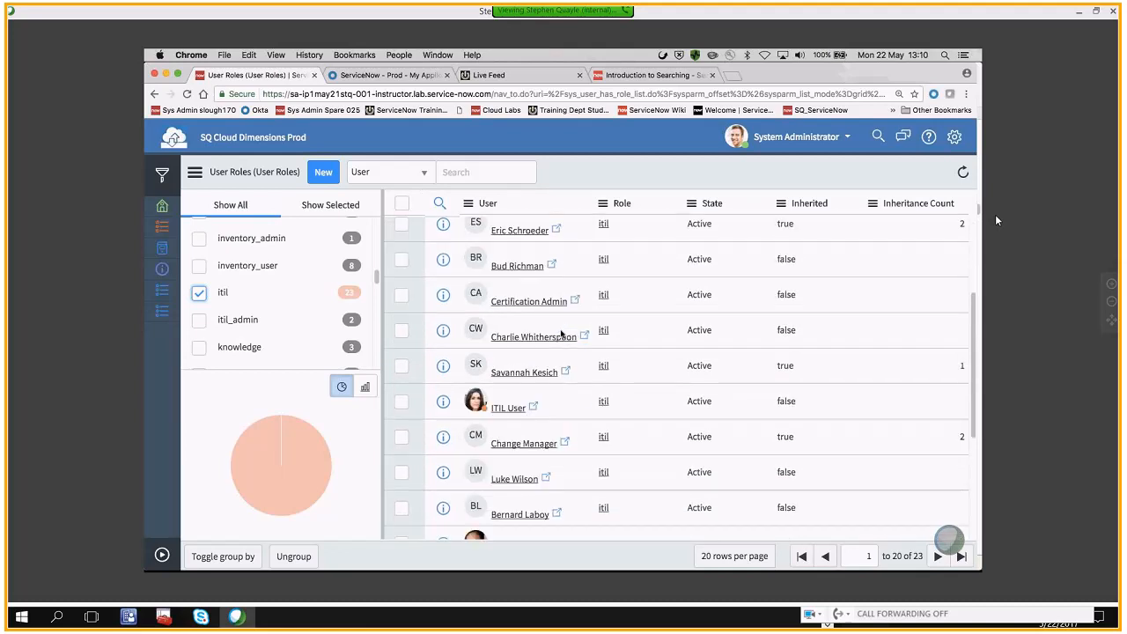
{"action": "scroll", "coordinate": [561, 333], "scroll_direction": "down", "scroll_amount": 5}
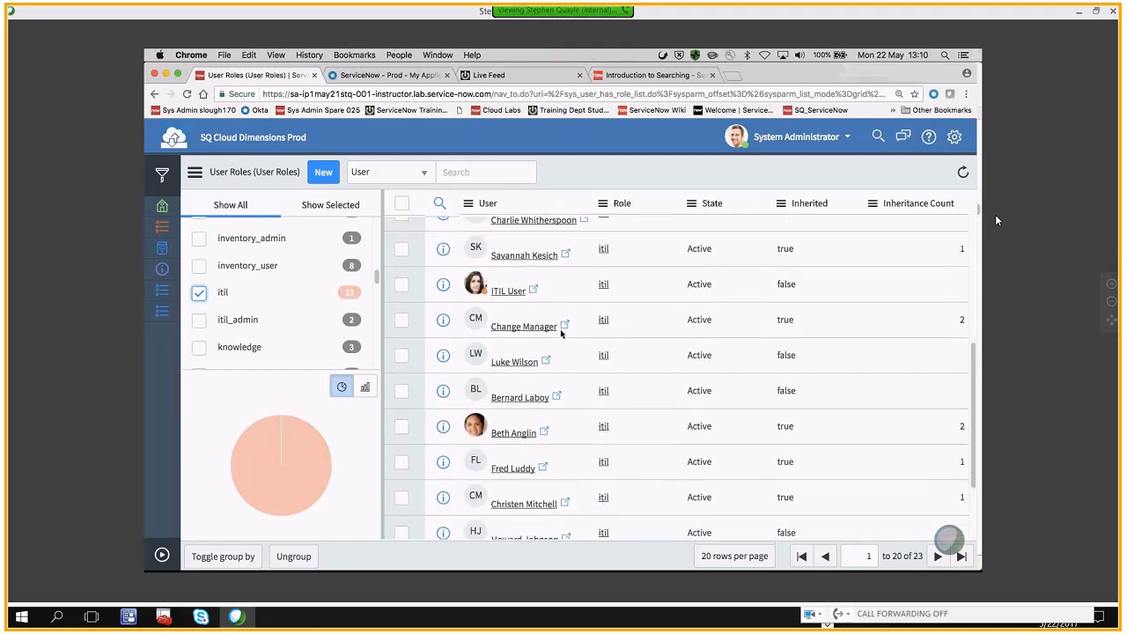
{"action": "scroll", "coordinate": [560, 330], "scroll_direction": "up", "scroll_amount": 3}
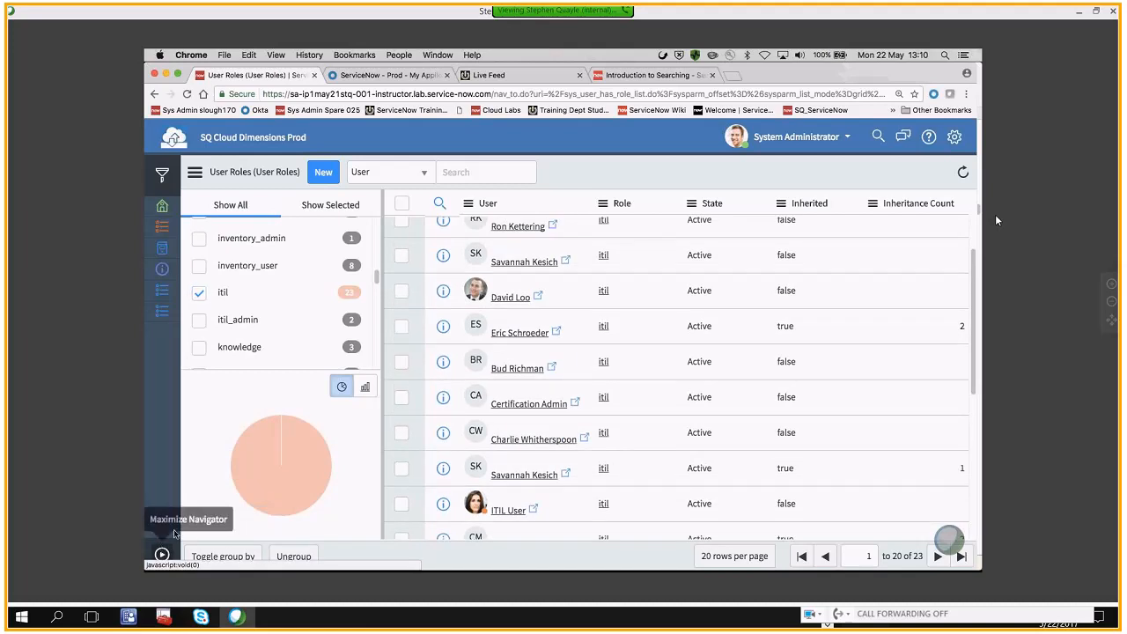
{"action": "left_click", "coordinate": [161, 553]}
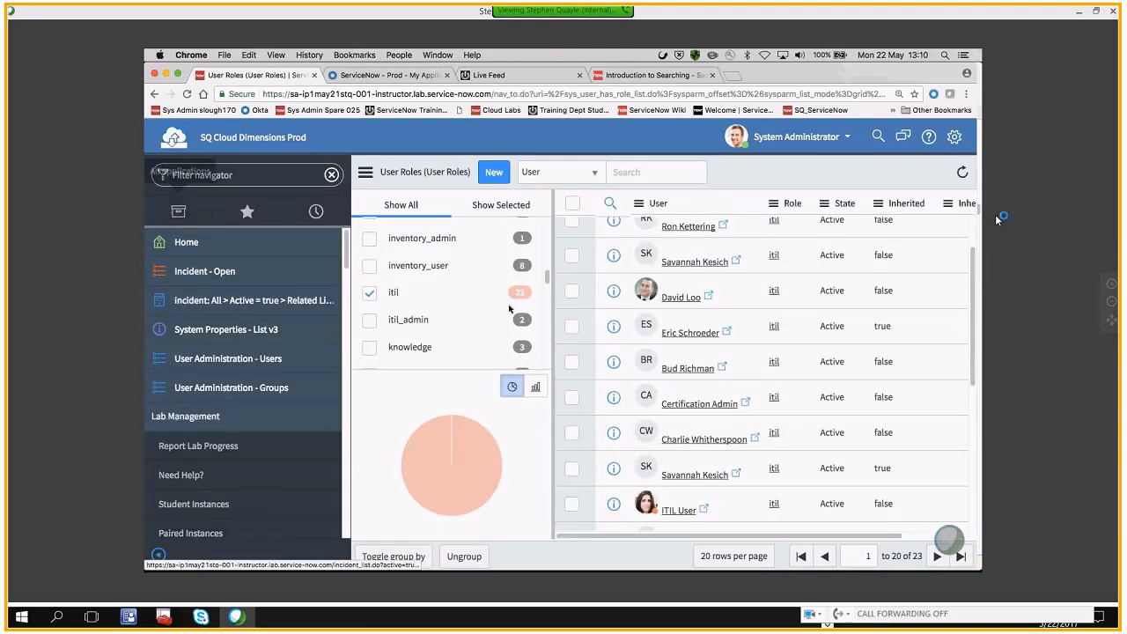
Switch to the User Administration PDF in Preview and advance to the "Role Hierarchy is Top Down" slide
{"action": "mouse_move", "coordinate": [761, 555]}
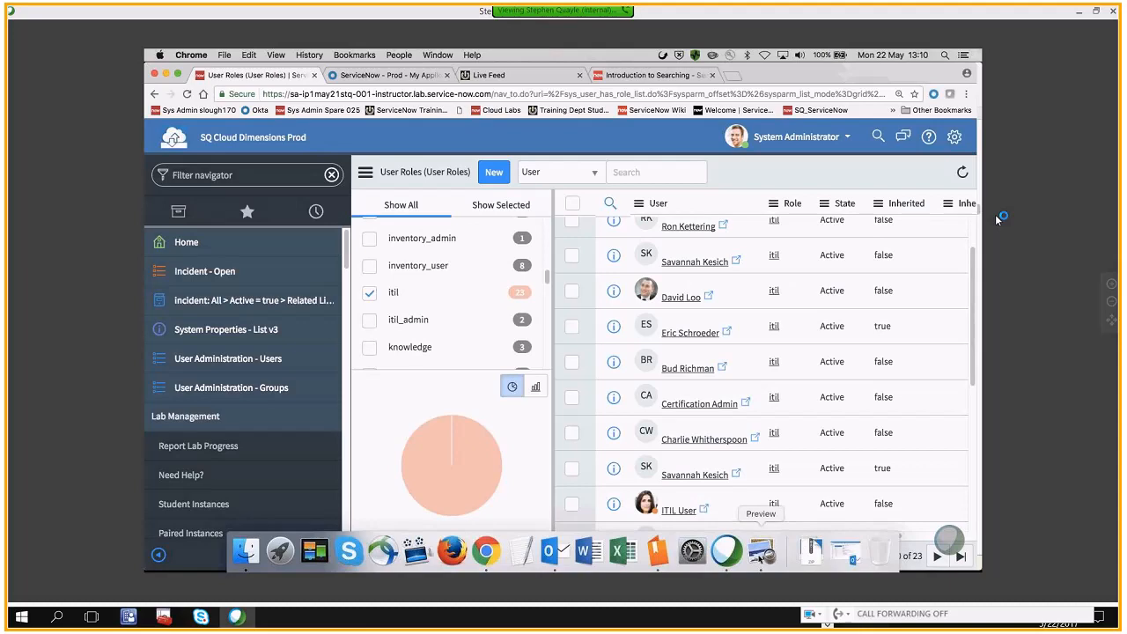
{"action": "left_click", "coordinate": [761, 553]}
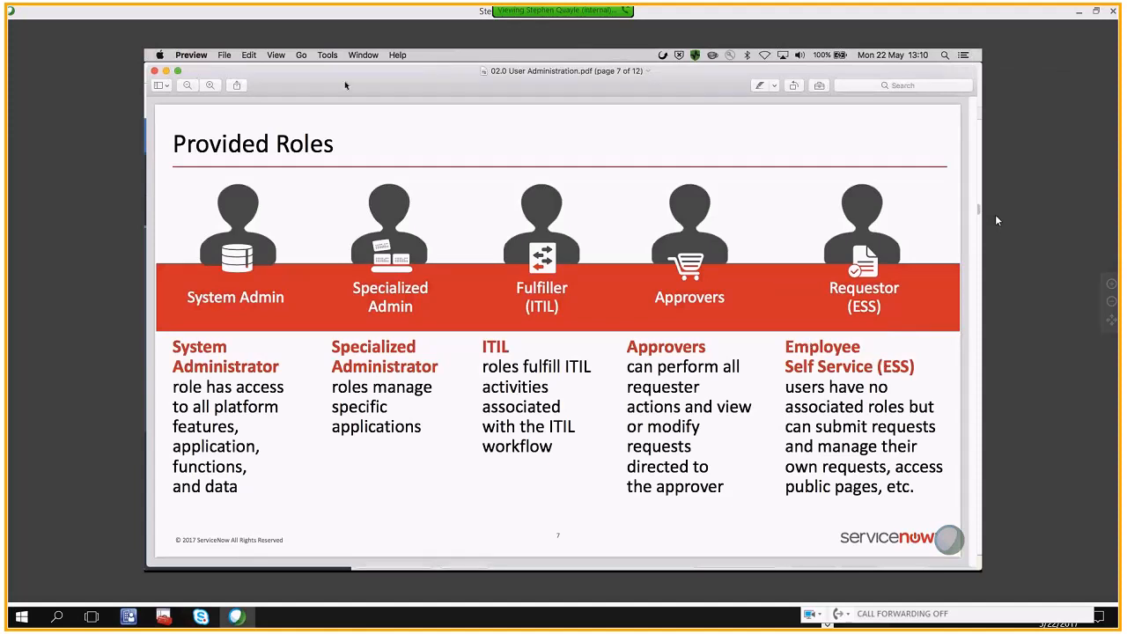
{"action": "key", "text": "Right"}
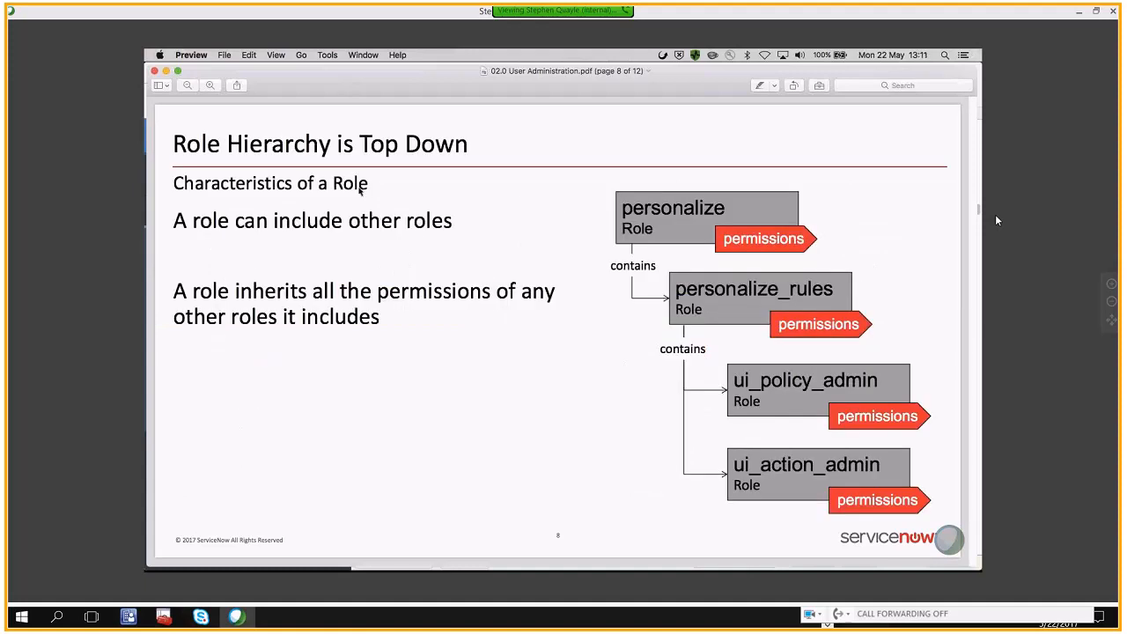
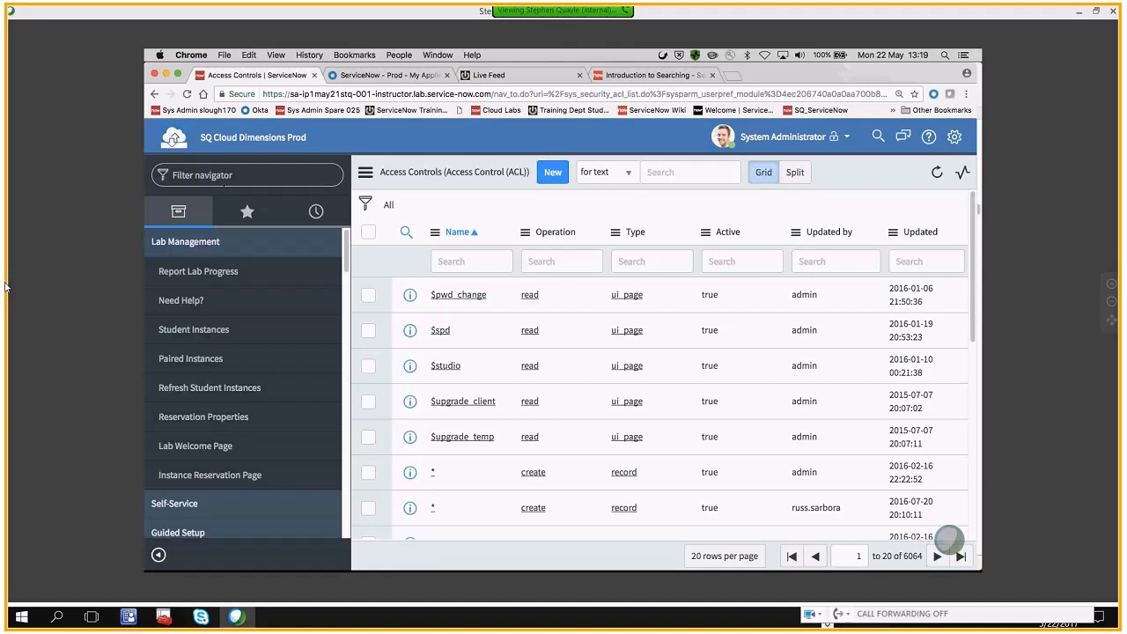
Open the User Administration - Users list from the favorites and start a new user record
{"action": "left_click", "coordinate": [246, 211]}
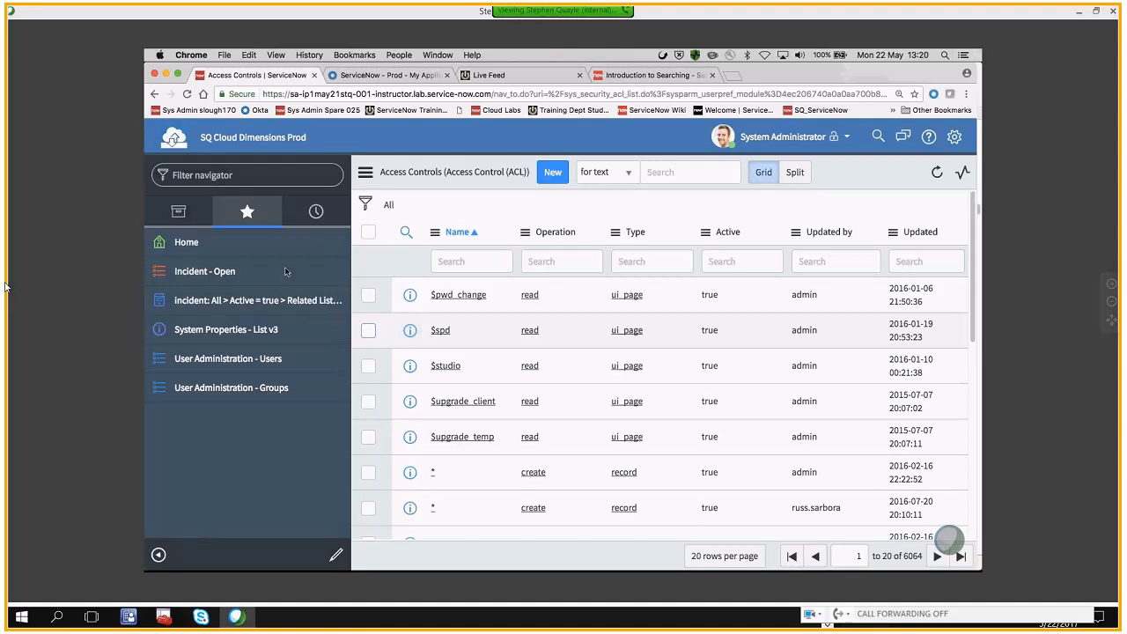
{"action": "left_click", "coordinate": [229, 361]}
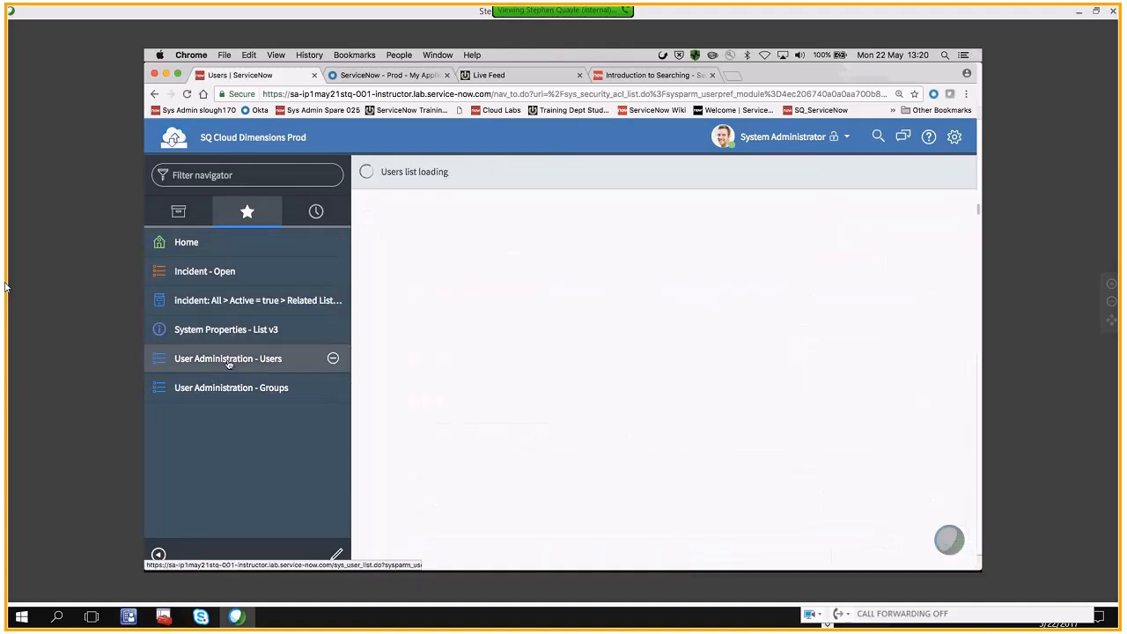
{"action": "left_click", "coordinate": [454, 172]}
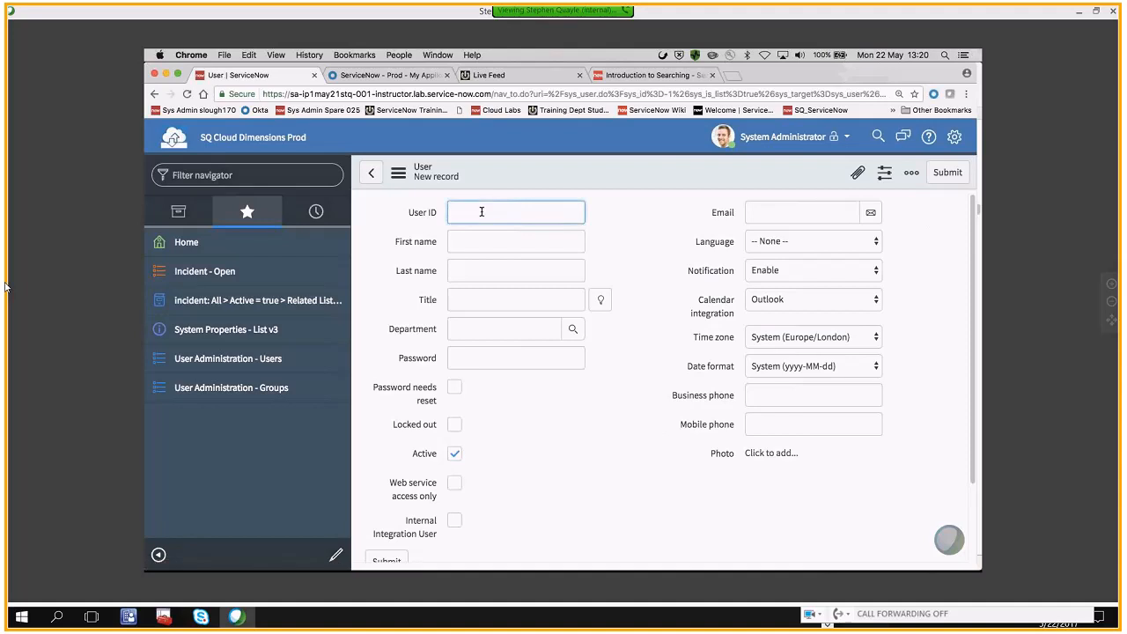
Fill in the new user's User ID in firstname.lastname form, plus the first name and last name, all in lower case
{"action": "left_click", "coordinate": [462, 241]}
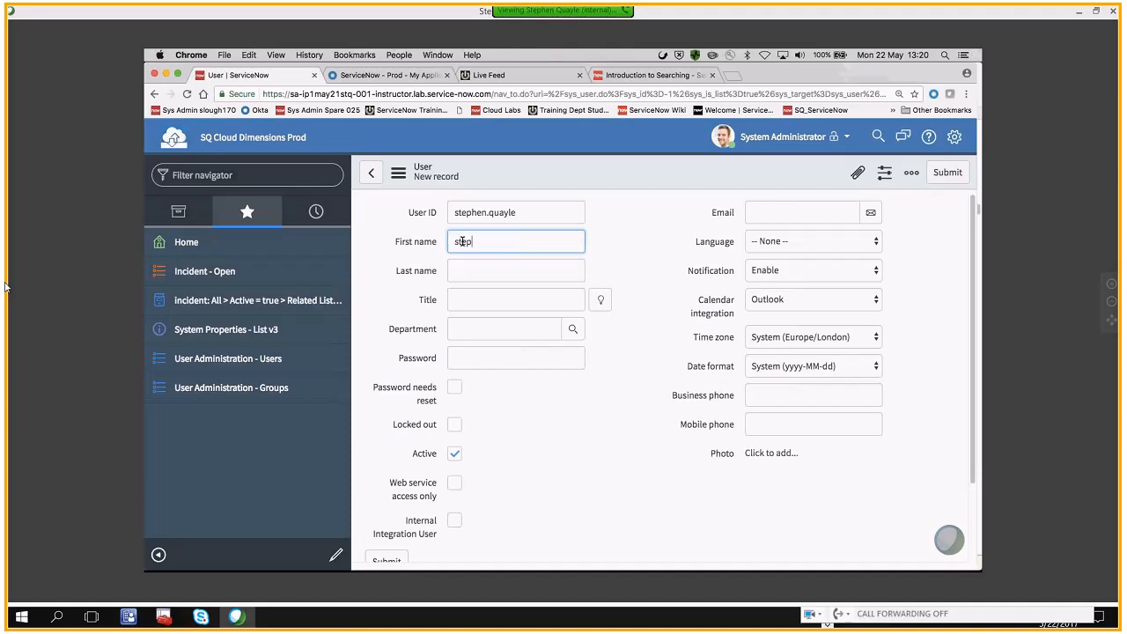
{"action": "left_click", "coordinate": [472, 266]}
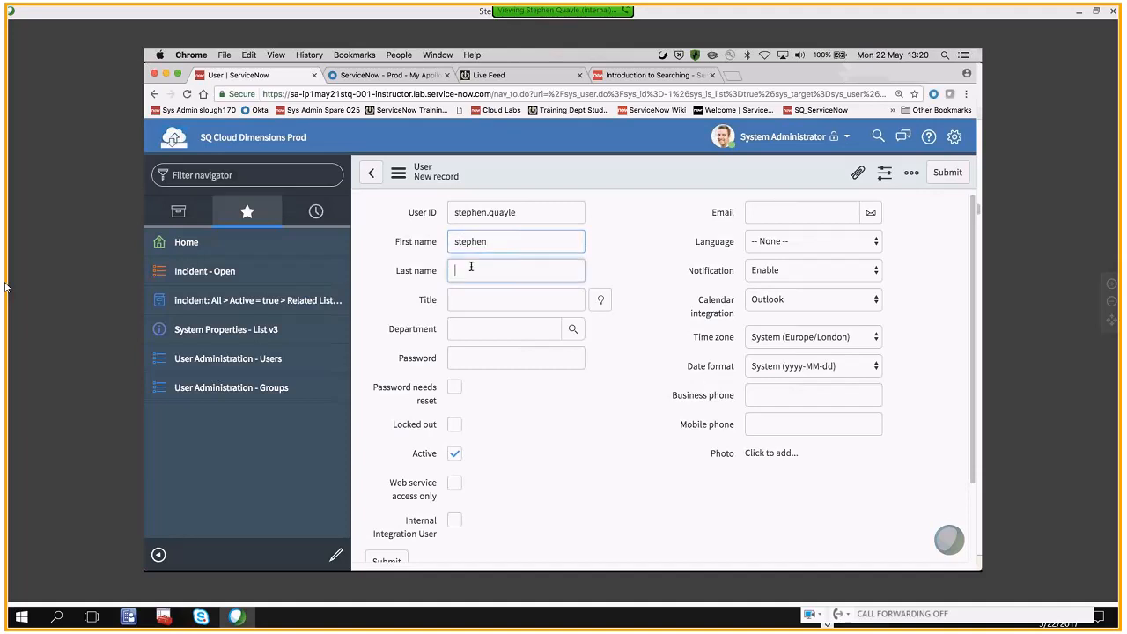
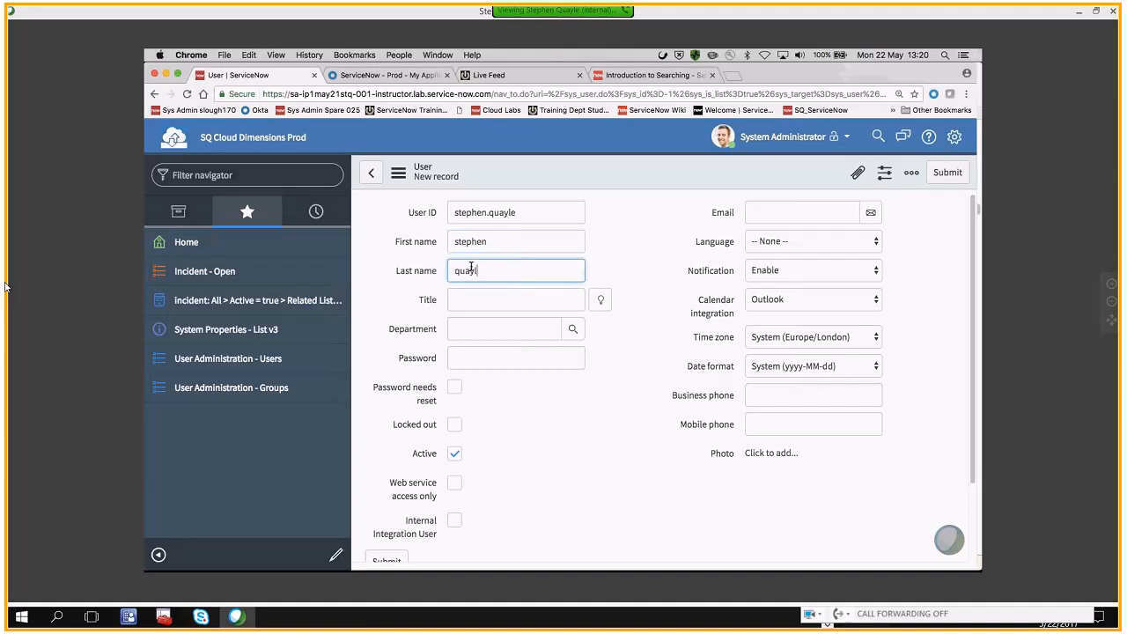
Check the User ID and name fields and save the new user record while staying on the form
{"action": "left_click", "coordinate": [550, 214]}
{"action": "double_click", "coordinate": [487, 212]}
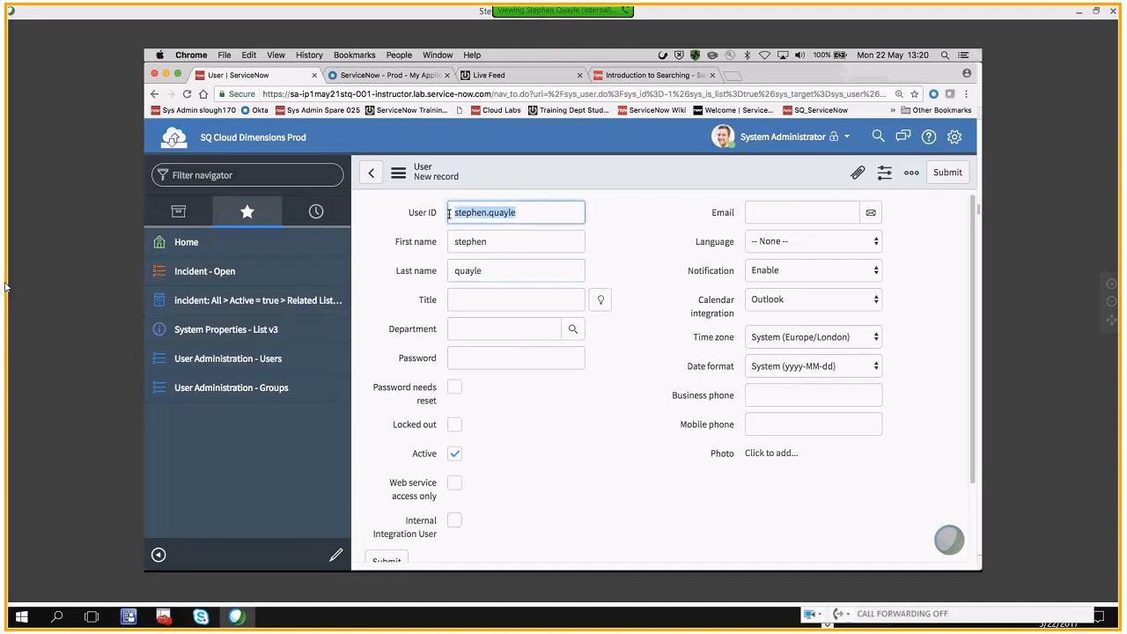
{"action": "left_click", "coordinate": [493, 240]}
{"action": "left_click", "coordinate": [483, 275]}
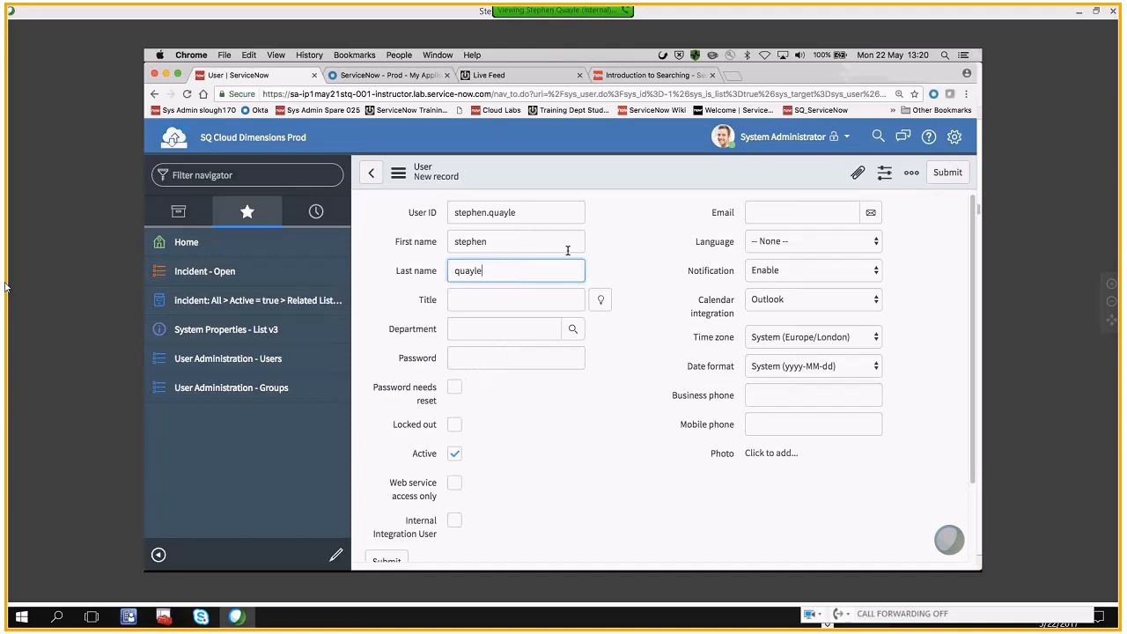
{"action": "right_click", "coordinate": [547, 177]}
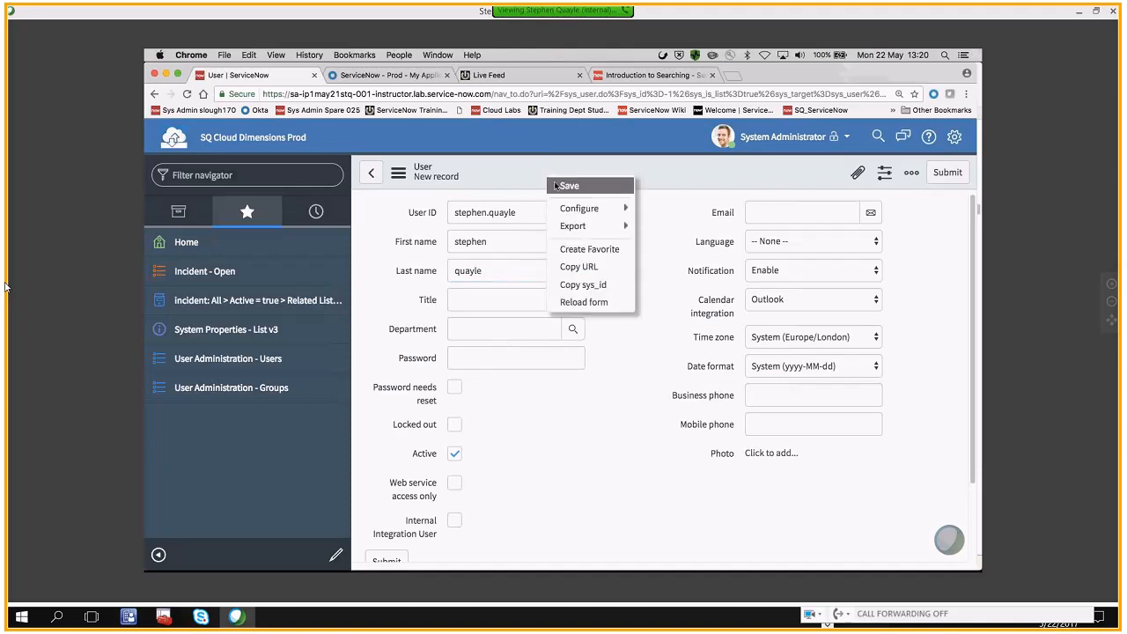
{"action": "left_click", "coordinate": [564, 186]}
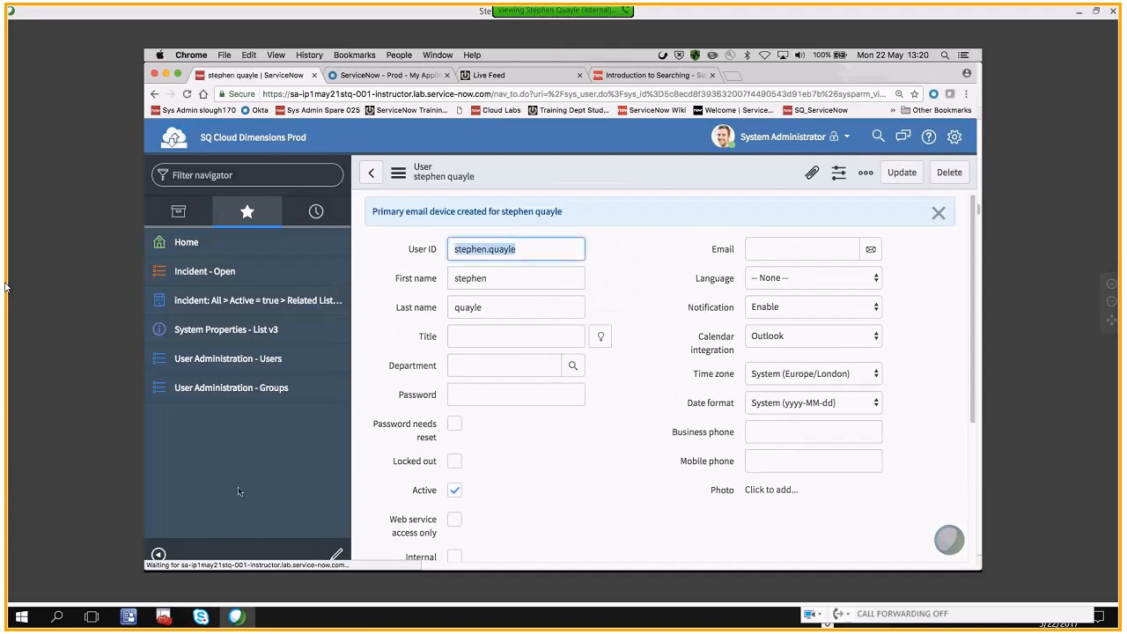
Collapse the navigator and review the Groups and Roles related lists of the new user
{"action": "left_click", "coordinate": [158, 554]}
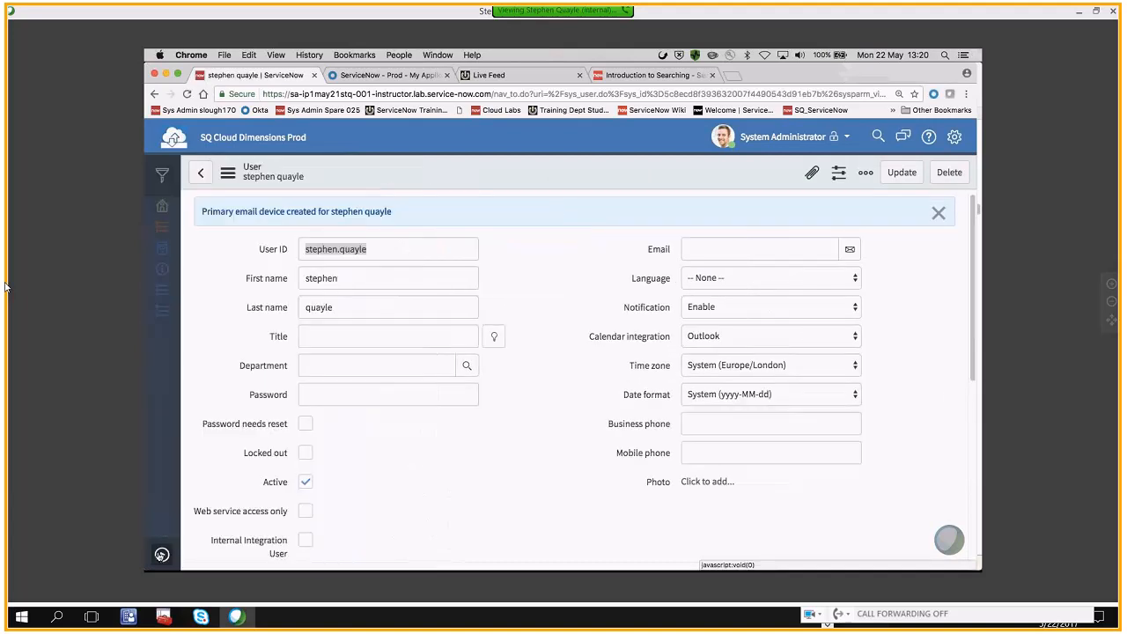
{"action": "scroll", "coordinate": [551, 375], "scroll_direction": "down", "scroll_amount": 5}
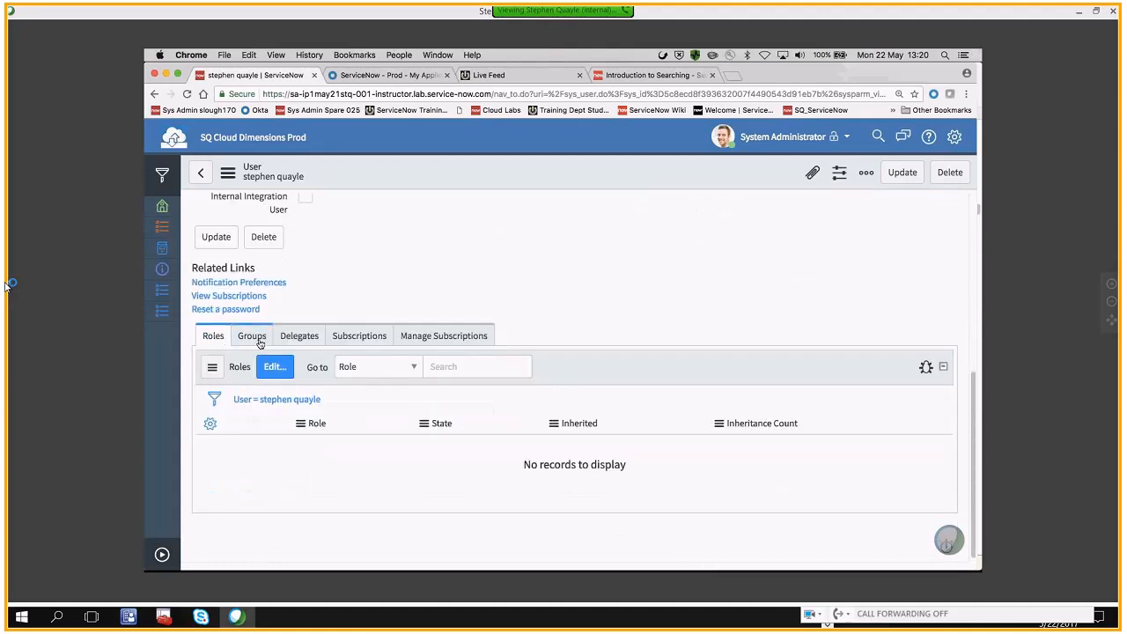
{"action": "left_click", "coordinate": [259, 340]}
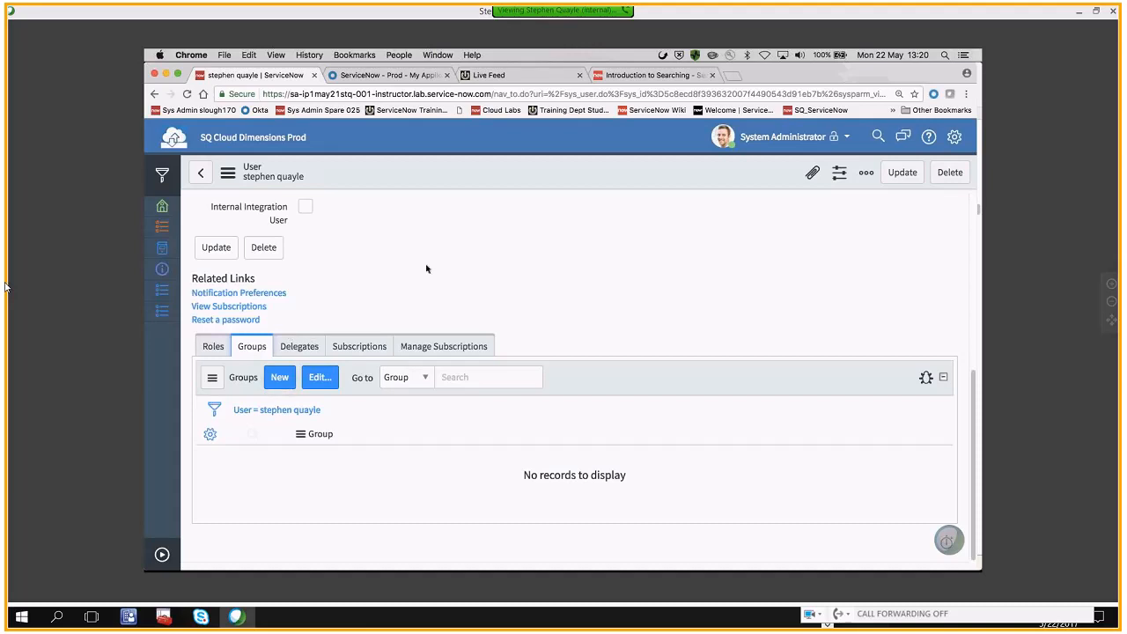
{"action": "scroll", "coordinate": [411, 272], "scroll_direction": "up", "scroll_amount": 1}
{"action": "left_click", "coordinate": [217, 367]}
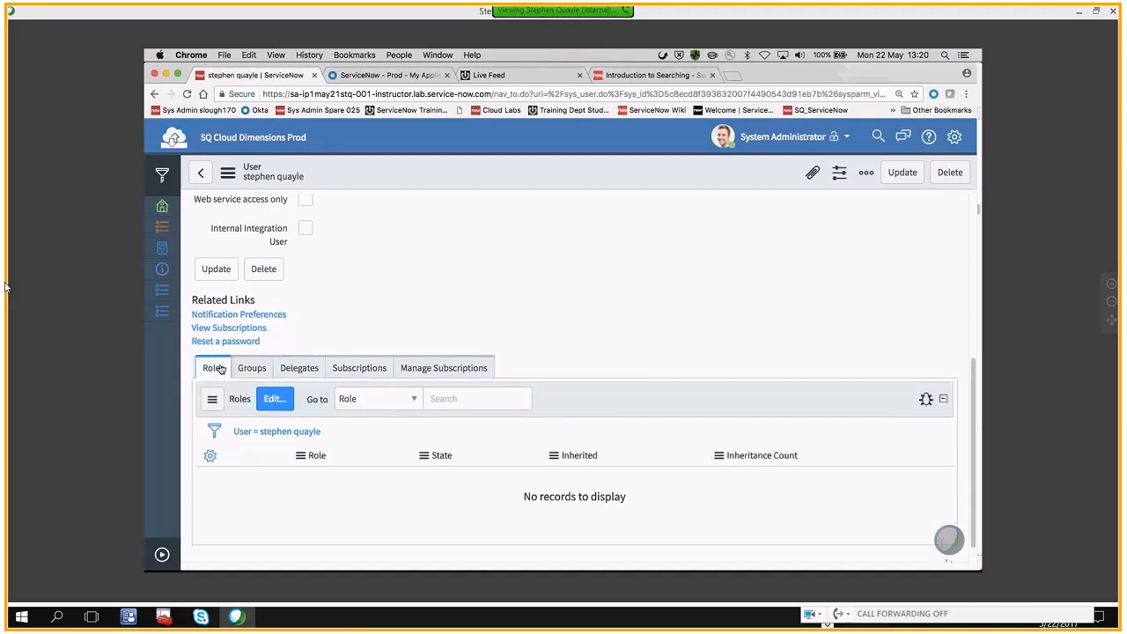
{"action": "left_click", "coordinate": [280, 400]}
Create a new group named zCloudAdmin from the user's Groups related list and submit it
{"action": "left_click", "coordinate": [264, 373]}
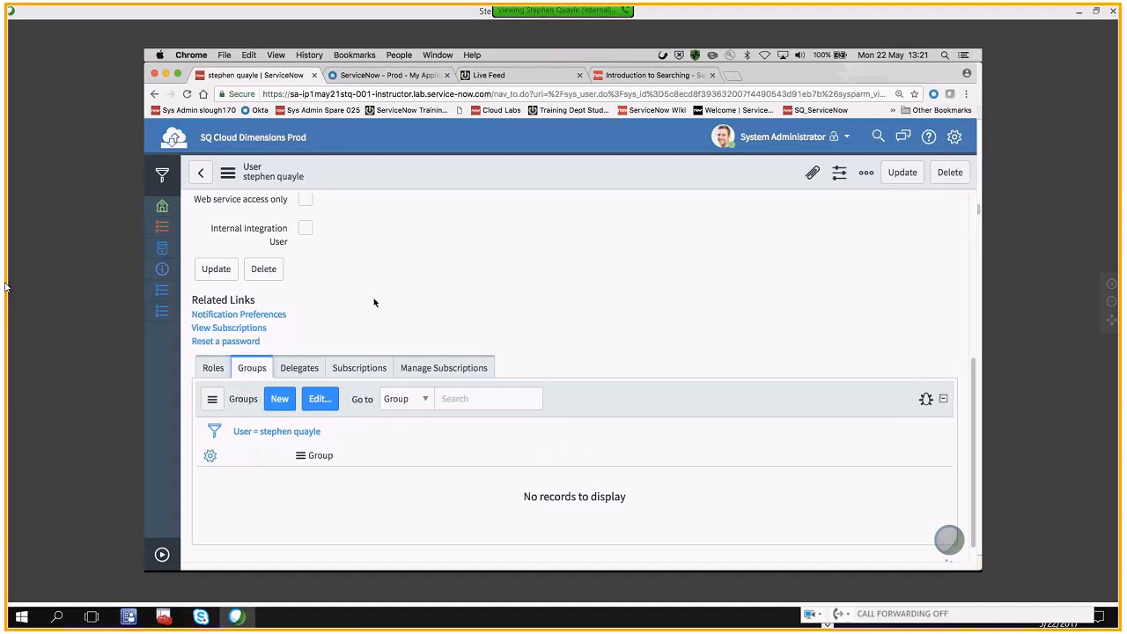
{"action": "left_click", "coordinate": [280, 405]}
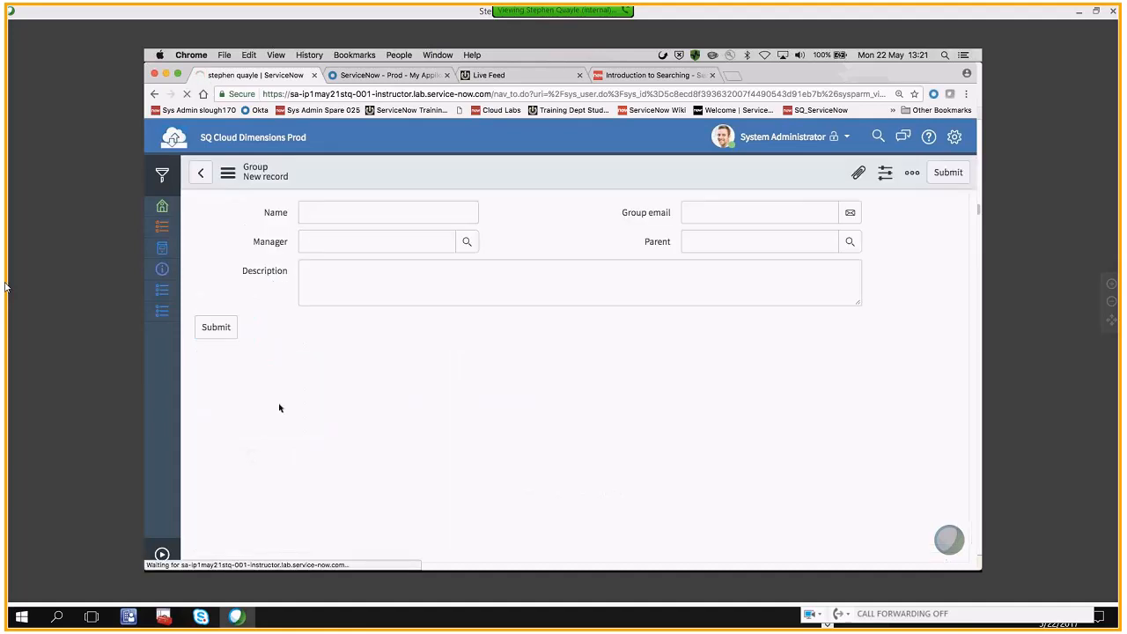
{"action": "type", "text": "zC"}
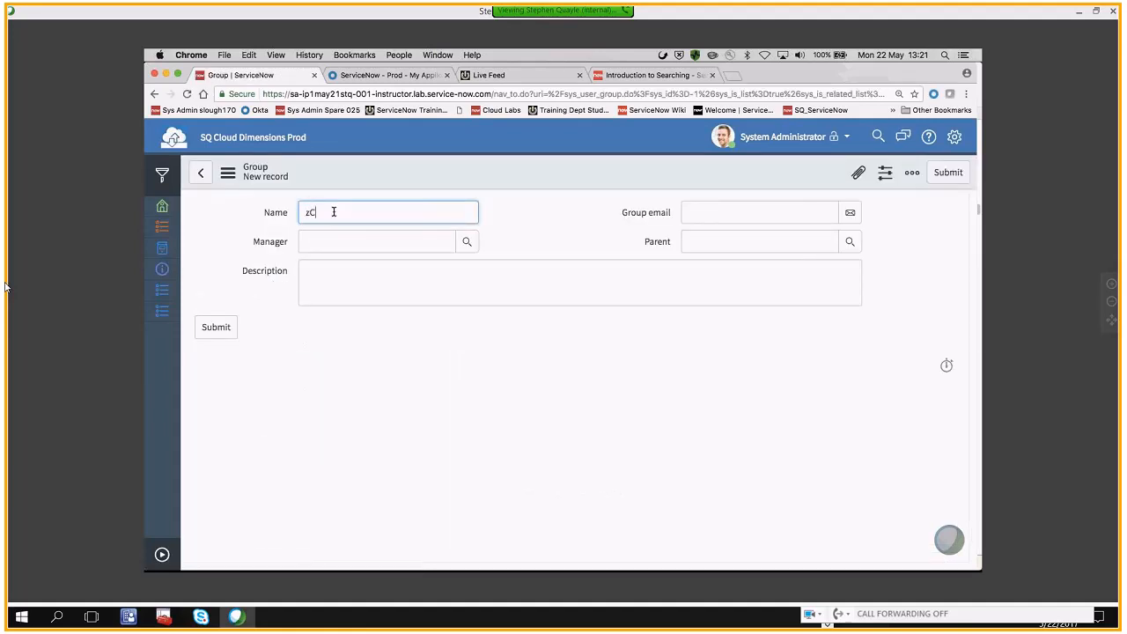
{"action": "type", "text": "loudAdmin"}
{"action": "double_click", "coordinate": [293, 214]}
{"action": "left_click", "coordinate": [366, 215]}
{"action": "left_click", "coordinate": [347, 272]}
{"action": "left_click", "coordinate": [225, 326]}
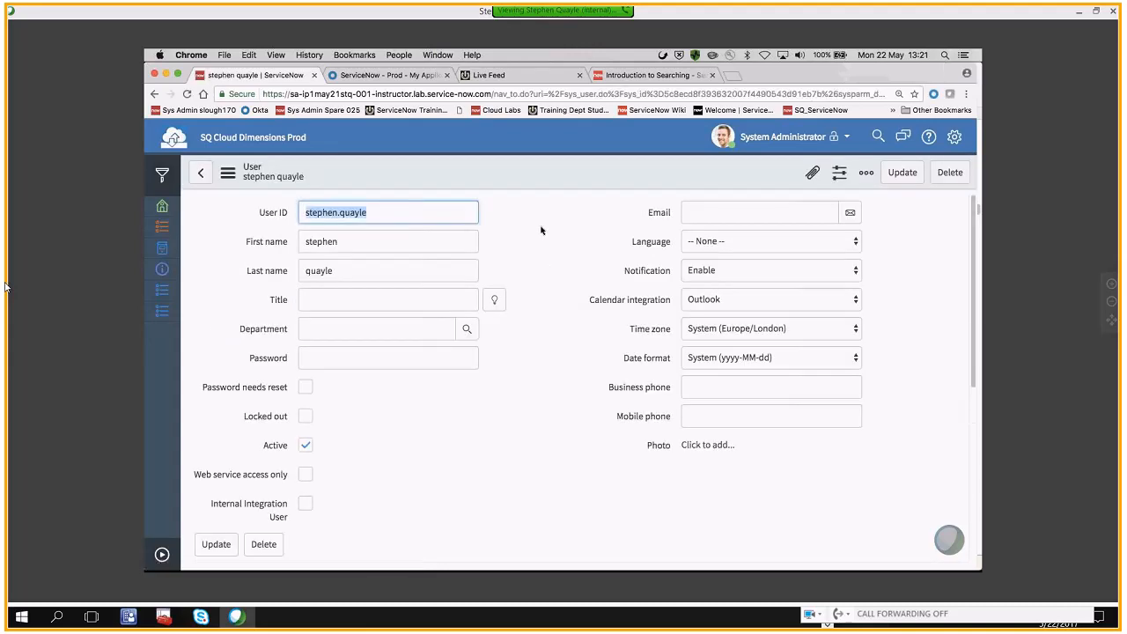
Open the zCloudAdmin group record from the user's Groups related list
{"action": "scroll", "coordinate": [541, 231], "scroll_direction": "down", "scroll_amount": 4}
{"action": "scroll", "coordinate": [540, 231], "scroll_direction": "down", "scroll_amount": 3}
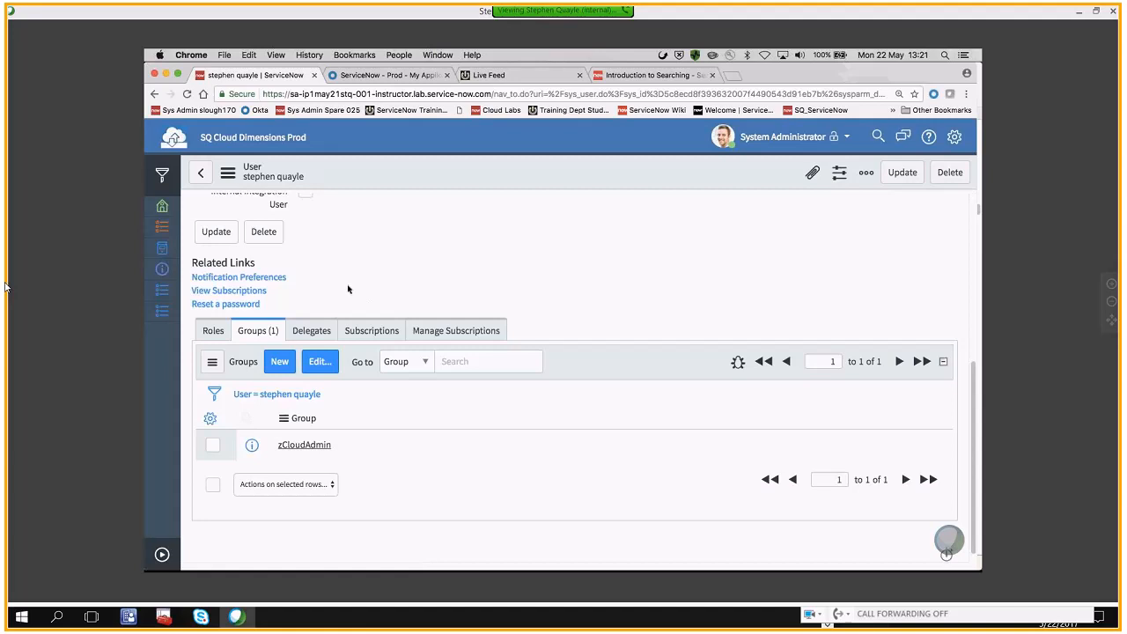
{"action": "left_click", "coordinate": [301, 446]}
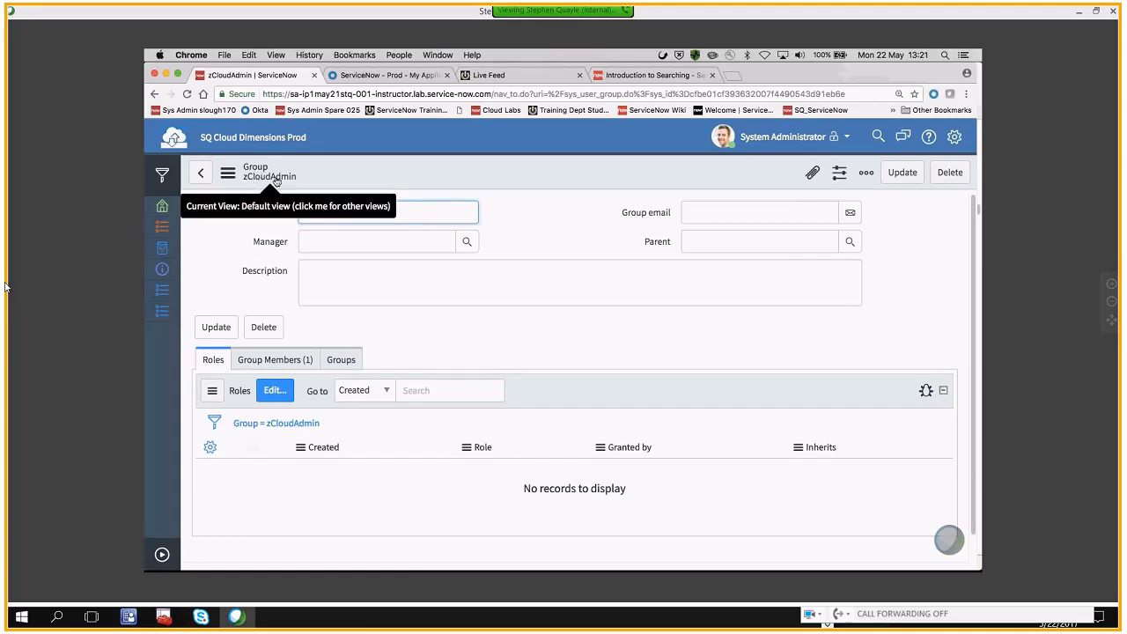
Edit the group's roles, search the collection for "admi", add the admin role to the Roles List and save
{"action": "left_click", "coordinate": [211, 364]}
{"action": "left_click", "coordinate": [274, 390]}
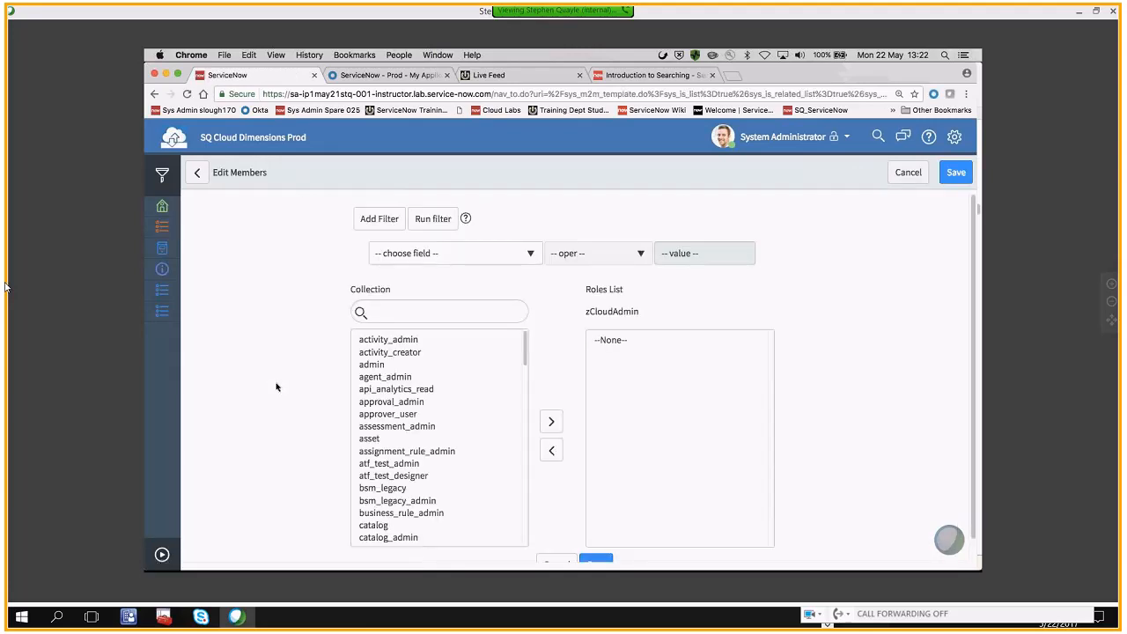
{"action": "left_click", "coordinate": [384, 314]}
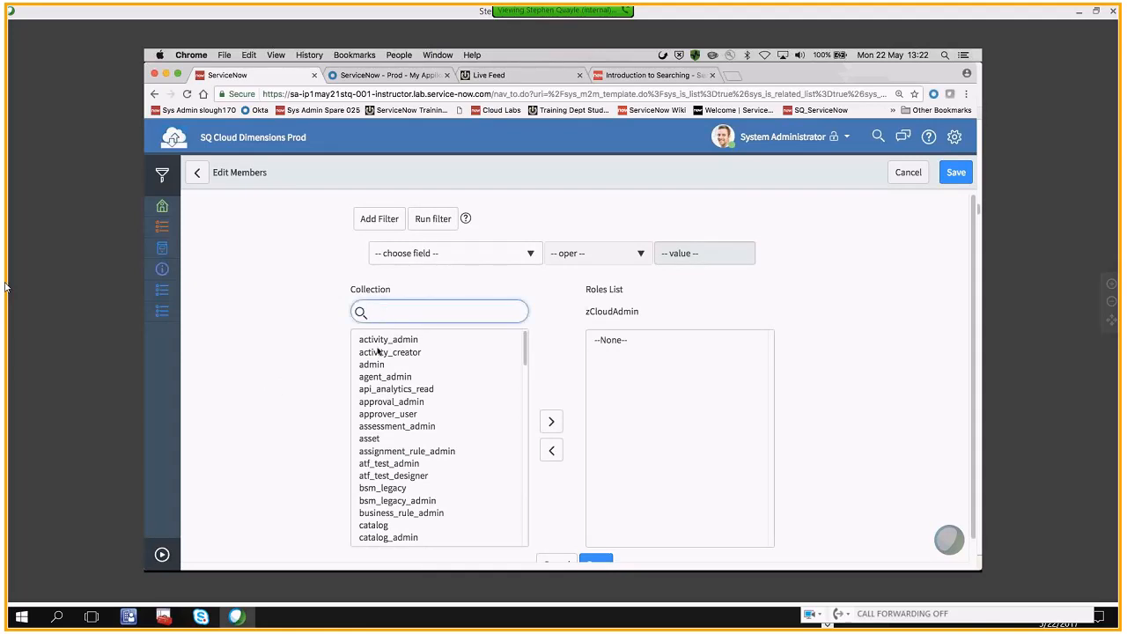
{"action": "type", "text": "admi"}
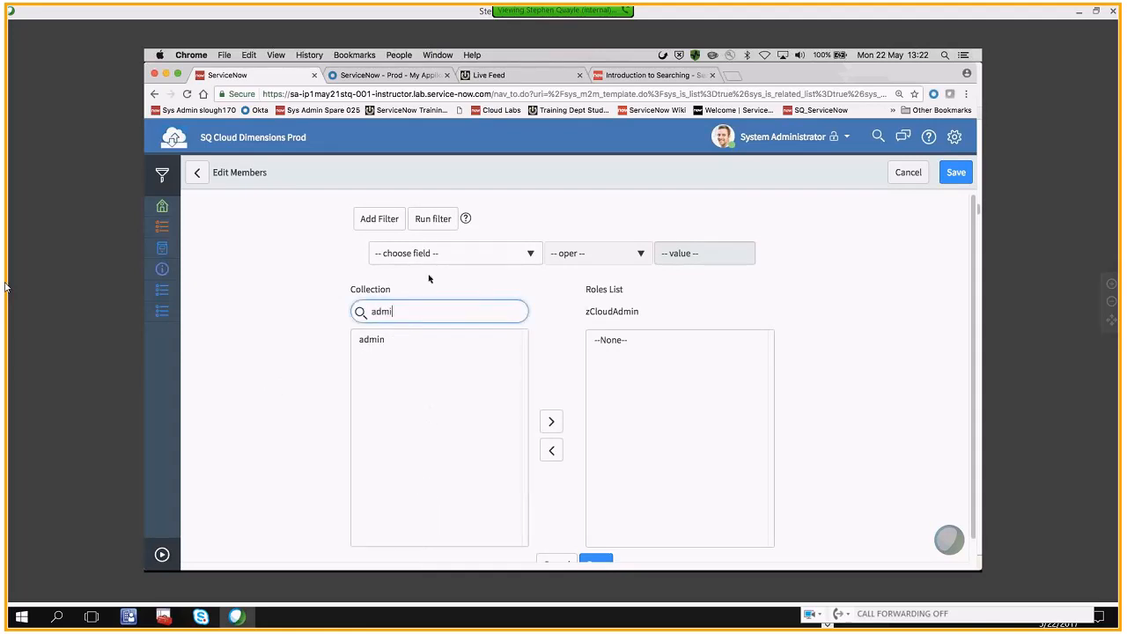
{"action": "left_click", "coordinate": [365, 341]}
{"action": "left_click", "coordinate": [551, 421]}
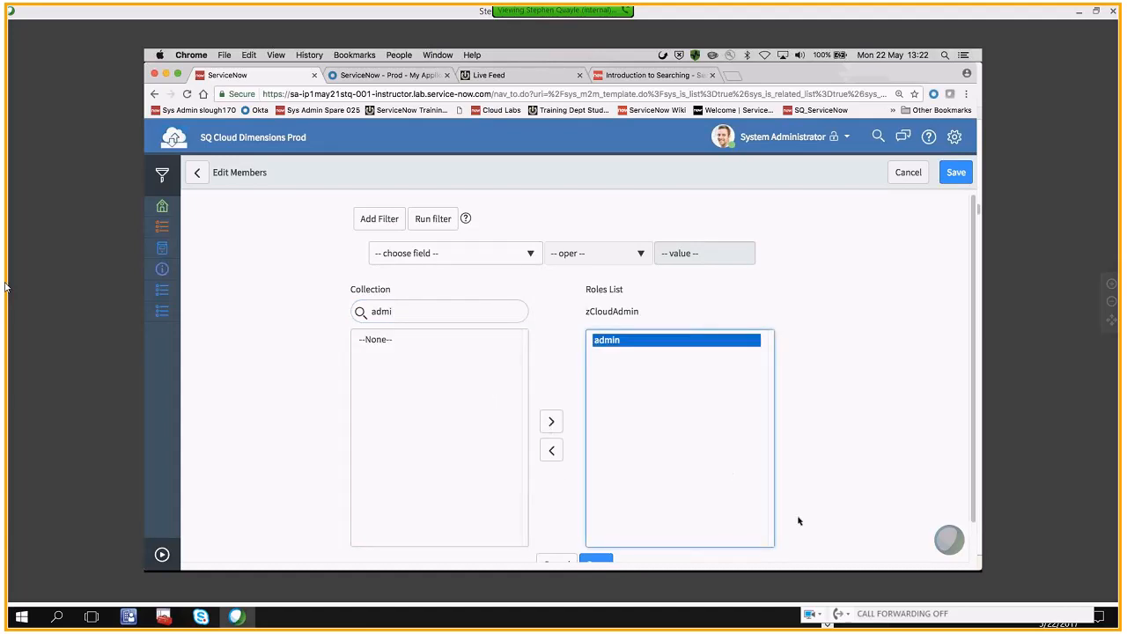
{"action": "scroll", "coordinate": [796, 520], "scroll_direction": "down", "scroll_amount": 2}
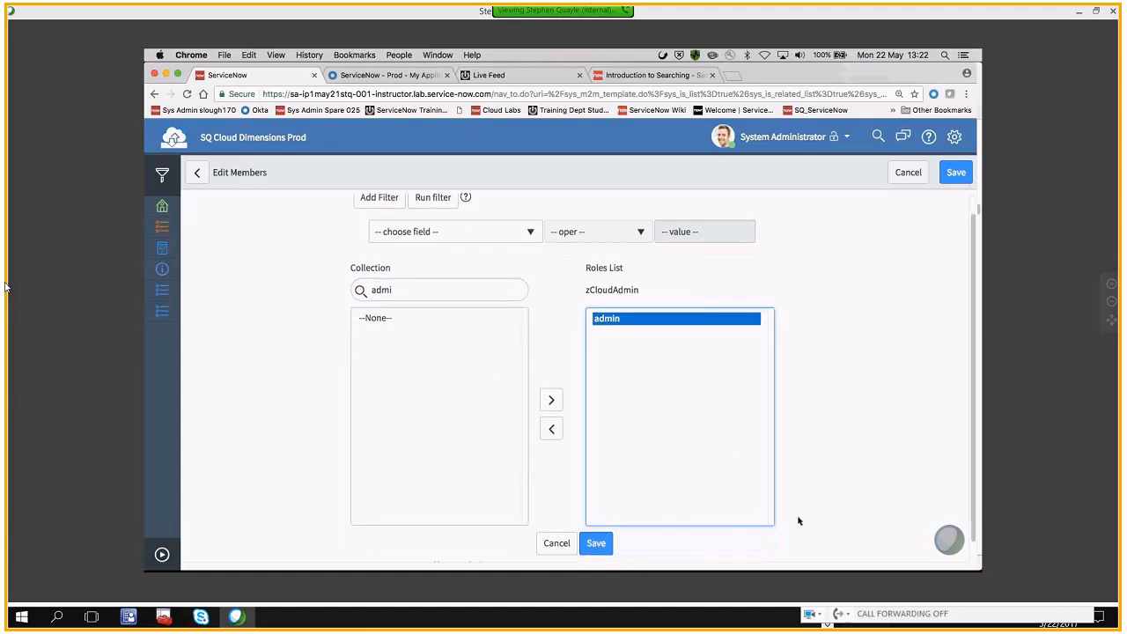
{"action": "left_click", "coordinate": [595, 540]}
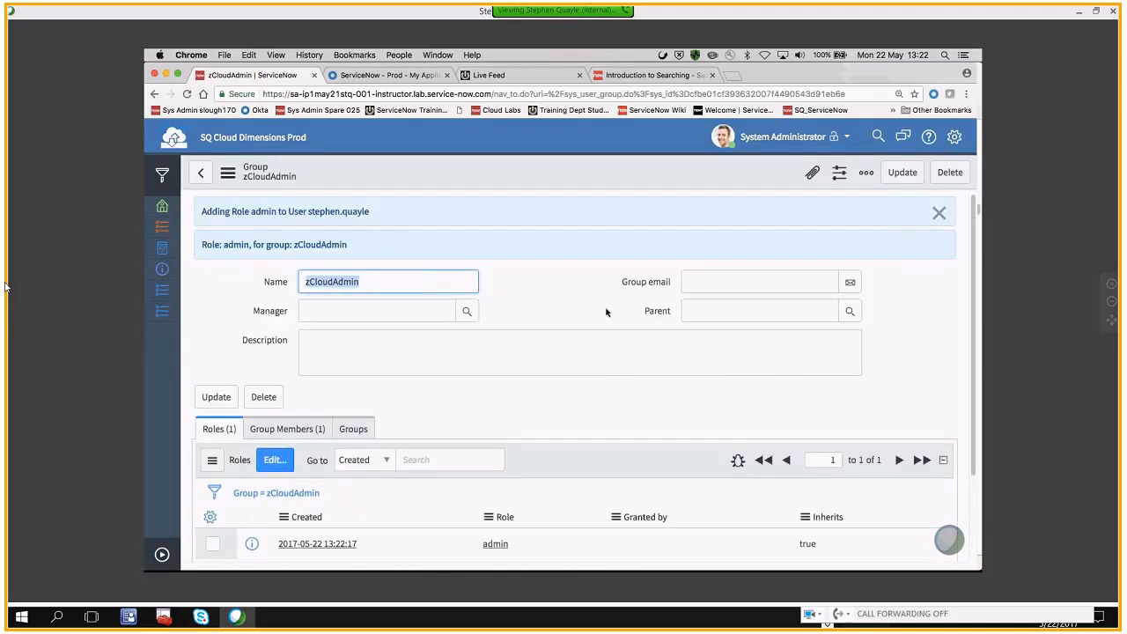
Review the group's Roles and Group Members lists and highlight the user mentioned in the role-assignment message
{"action": "scroll", "coordinate": [606, 311], "scroll_direction": "down", "scroll_amount": 3}
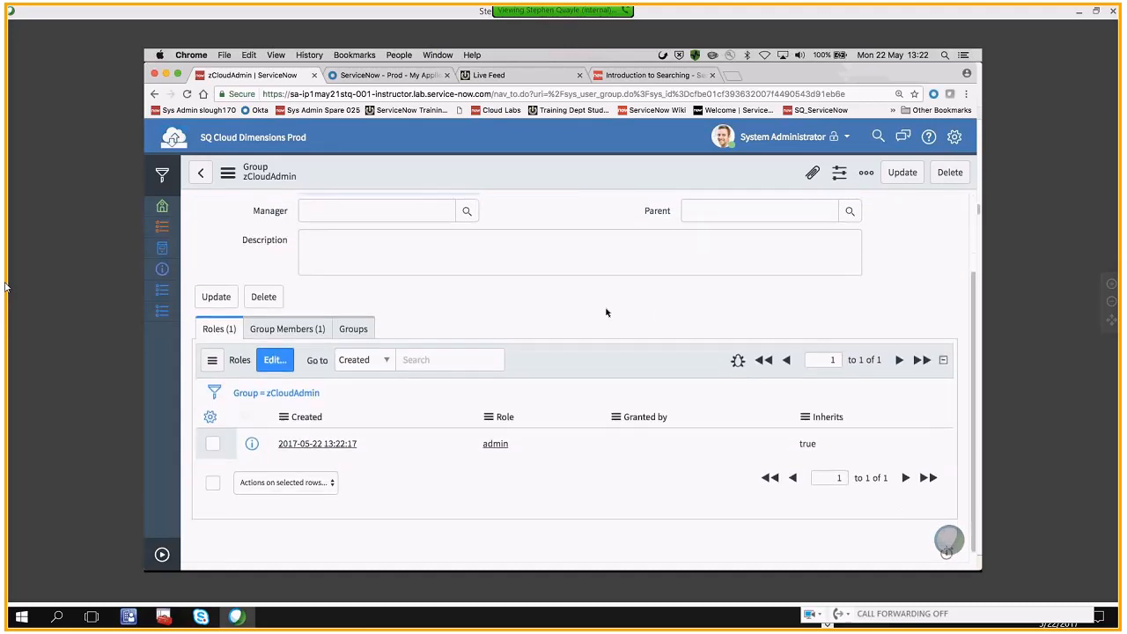
{"action": "scroll", "coordinate": [606, 312], "scroll_direction": "down", "scroll_amount": 1}
{"action": "scroll", "coordinate": [563, 310], "scroll_direction": "down", "scroll_amount": 1}
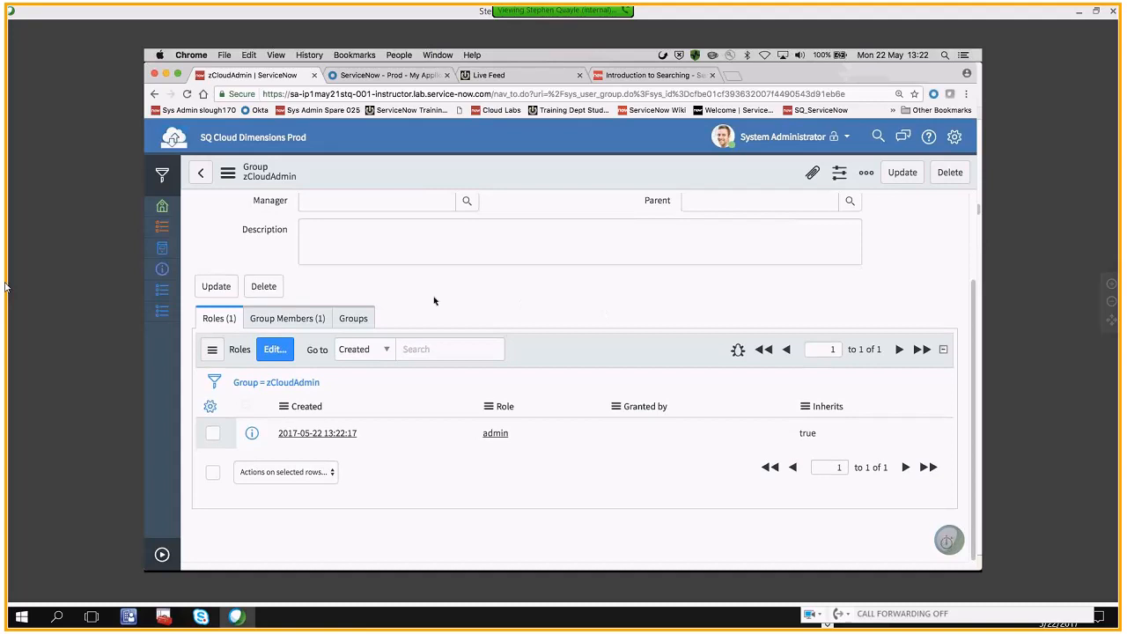
{"action": "left_click", "coordinate": [262, 319]}
{"action": "scroll", "coordinate": [423, 297], "scroll_direction": "up", "scroll_amount": 3}
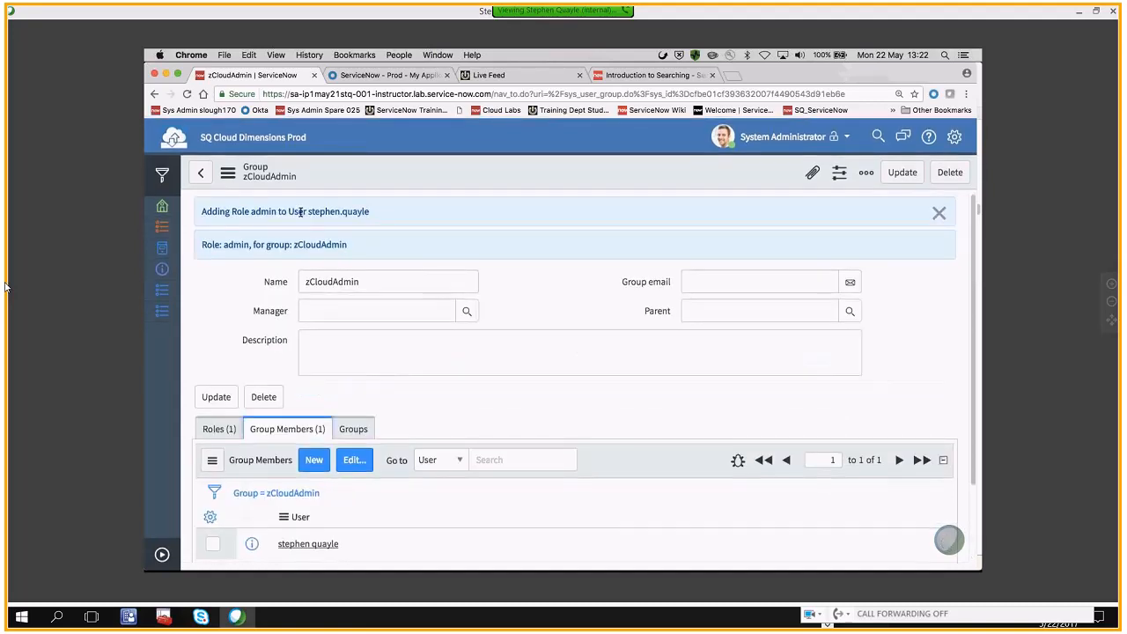
{"action": "left_click_drag", "start_coordinate": [288, 211], "coordinate": [373, 211]}
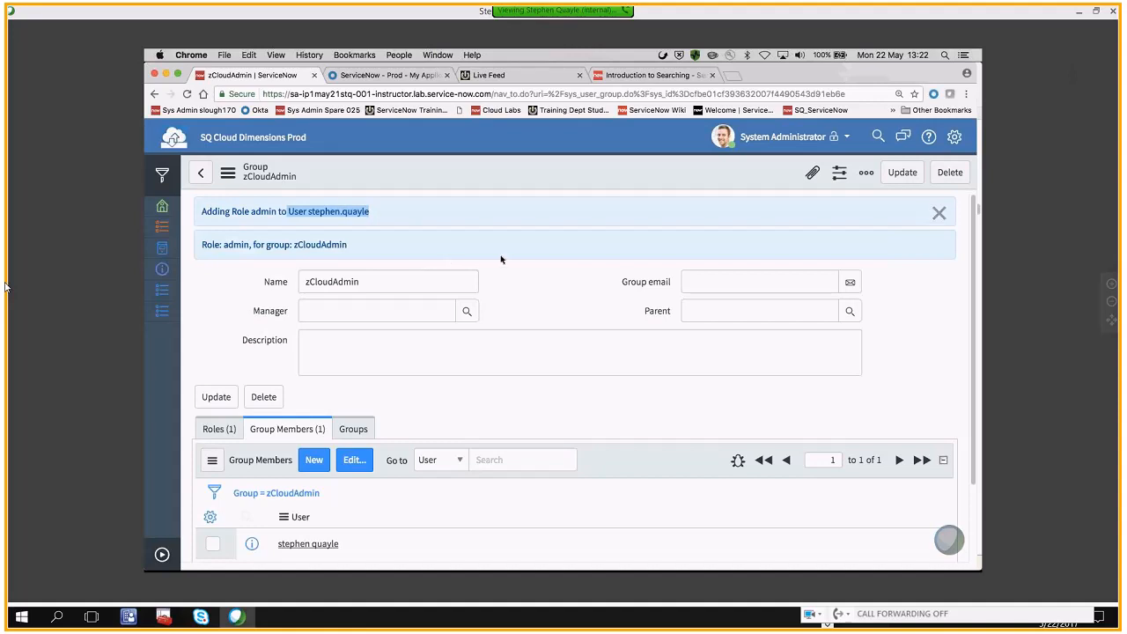
Look over the group form and its members, and display its related Groups list
{"action": "scroll", "coordinate": [540, 253], "scroll_direction": "down", "scroll_amount": 1}
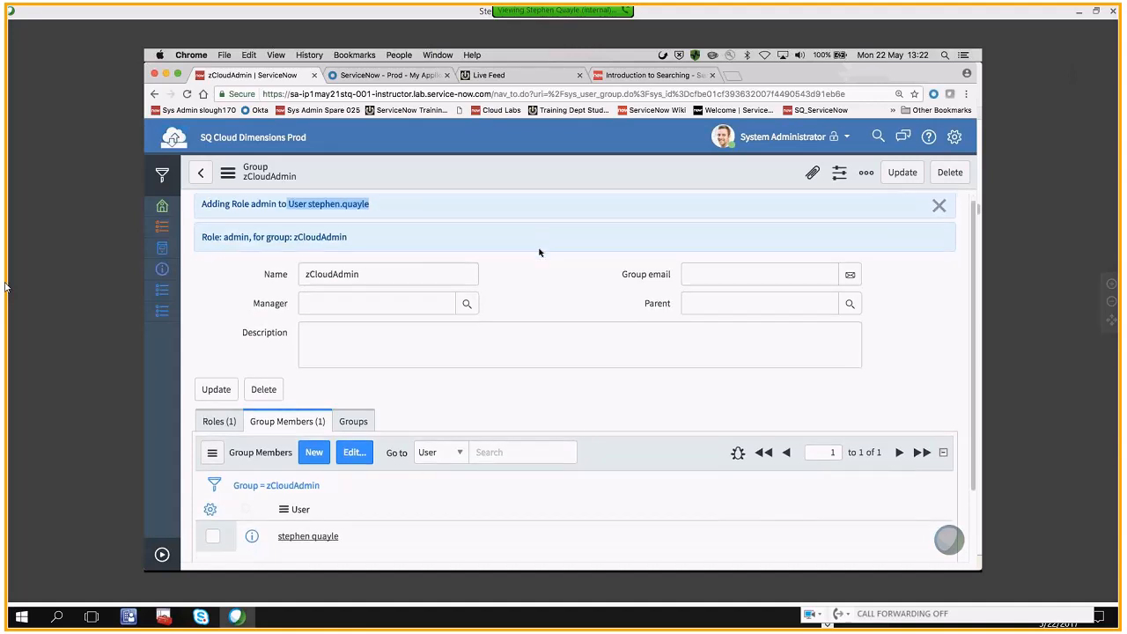
{"action": "scroll", "coordinate": [540, 253], "scroll_direction": "down", "scroll_amount": 3}
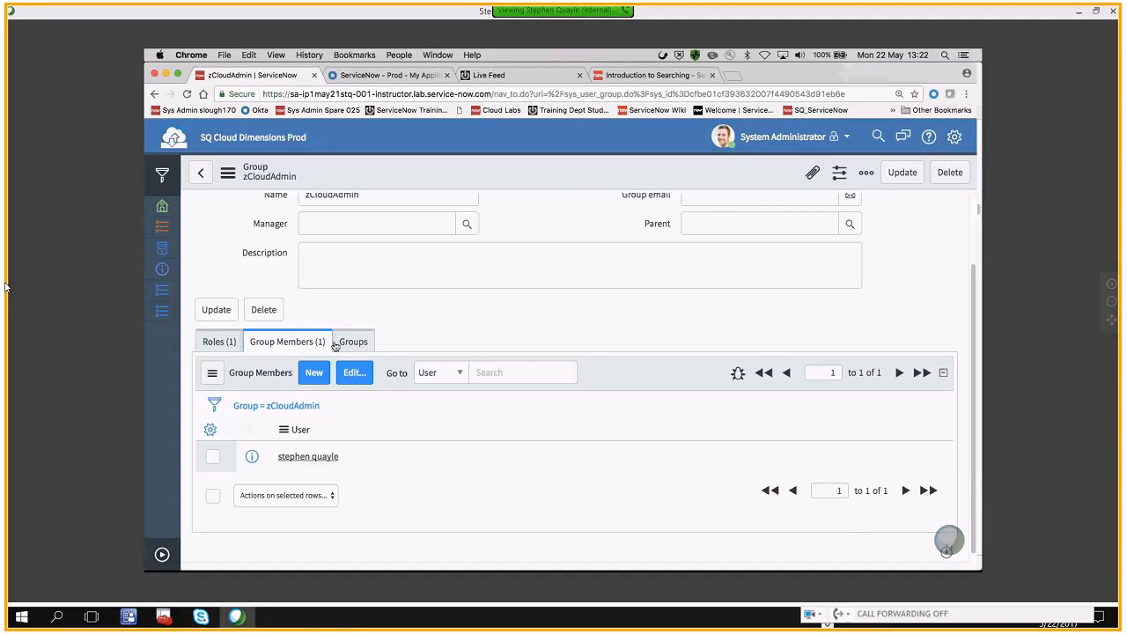
{"action": "scroll", "coordinate": [542, 271], "scroll_direction": "up", "scroll_amount": 3}
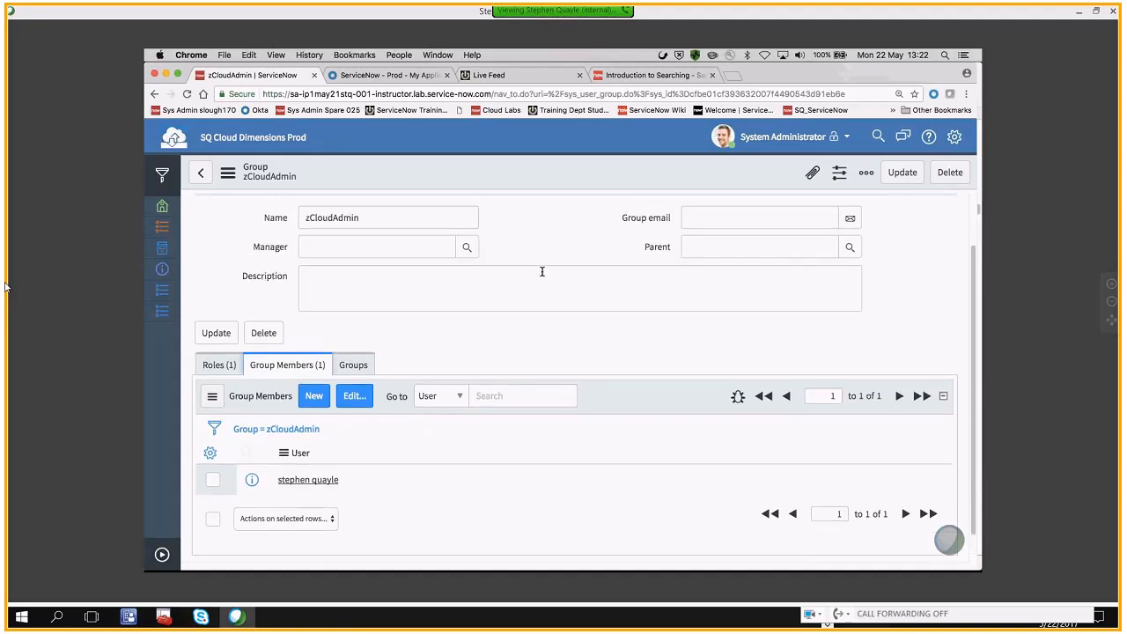
{"action": "scroll", "coordinate": [542, 271], "scroll_direction": "down", "scroll_amount": 3}
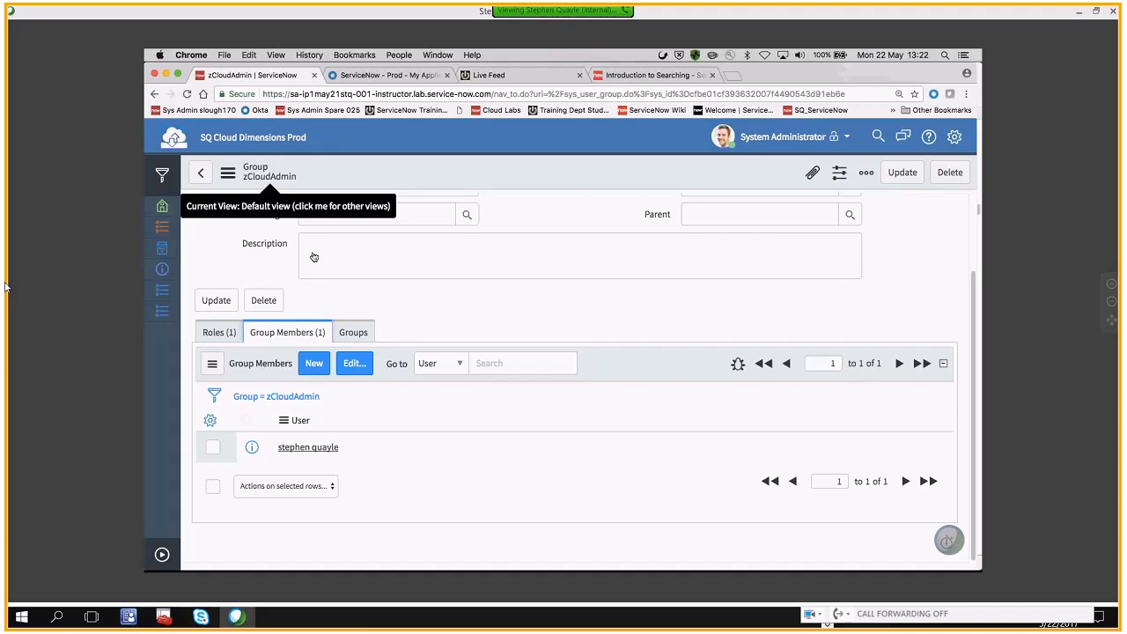
{"action": "left_click", "coordinate": [353, 333]}
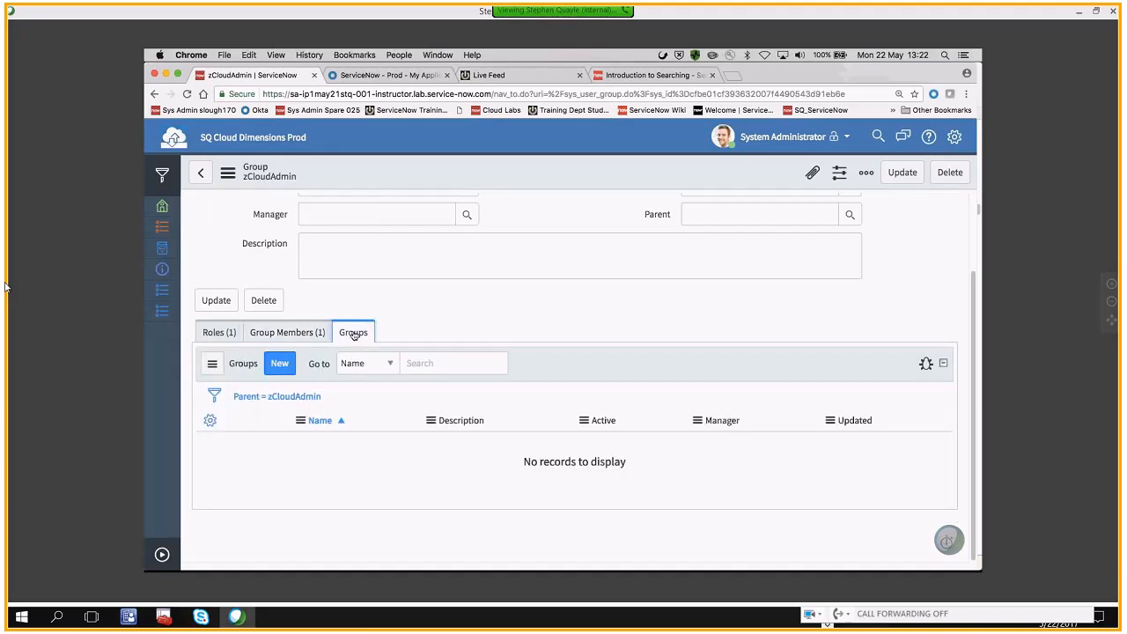
Create a child group named zCloudMarketing under zCloudAdmin and submit it
{"action": "left_click", "coordinate": [279, 364]}
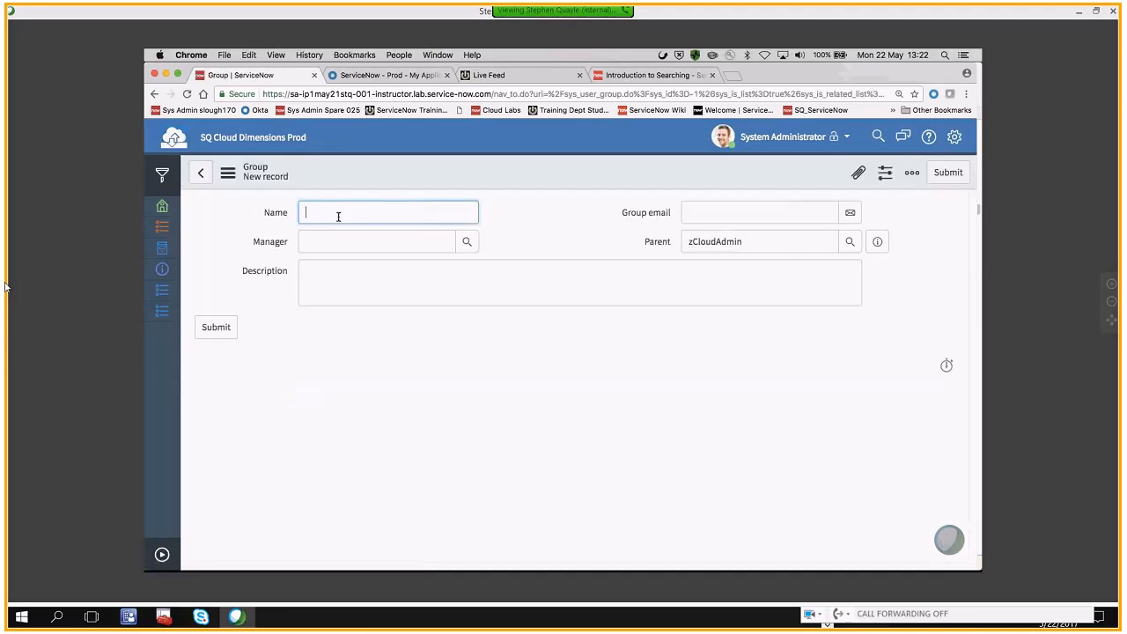
{"action": "type", "text": "zCloudMarketing"}
{"action": "left_click", "coordinate": [224, 328]}
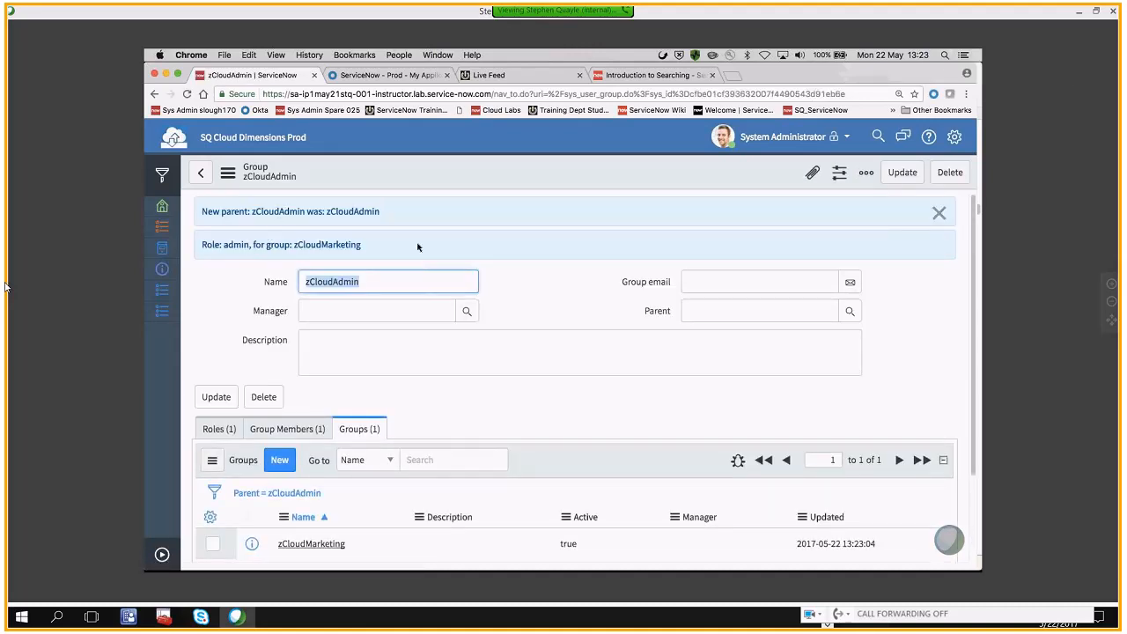
Open the zCloudMarketing record from the parent group's Groups list and display its Group Members list
{"action": "left_click", "coordinate": [399, 283]}
{"action": "key", "text": "Tab"}
{"action": "left_click", "coordinate": [360, 345]}
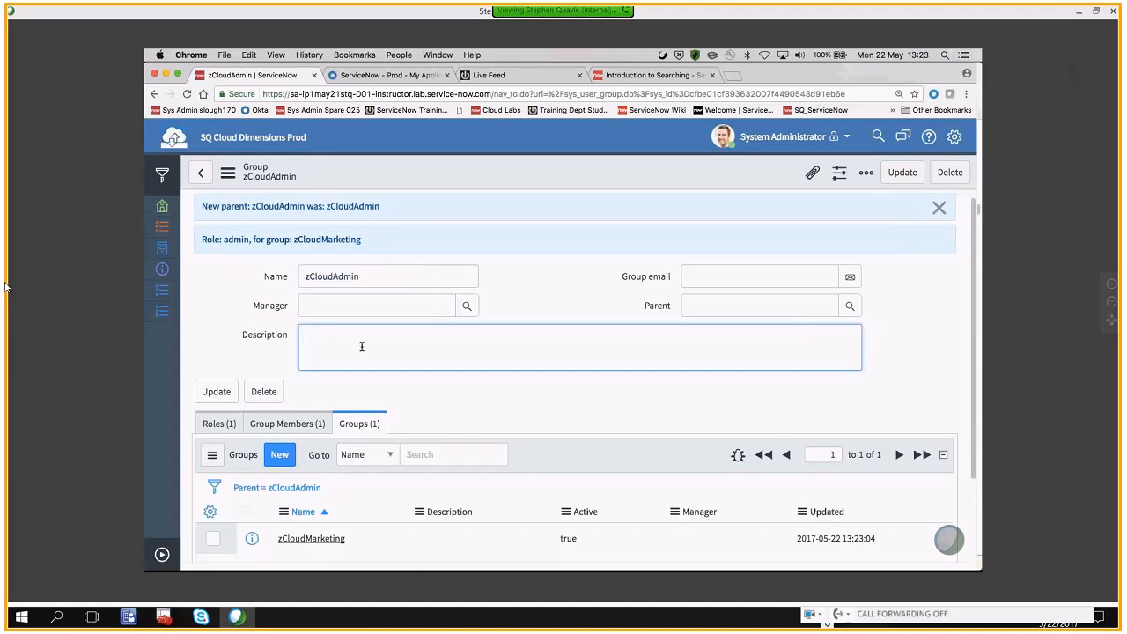
{"action": "scroll", "coordinate": [361, 348], "scroll_direction": "down", "scroll_amount": 2}
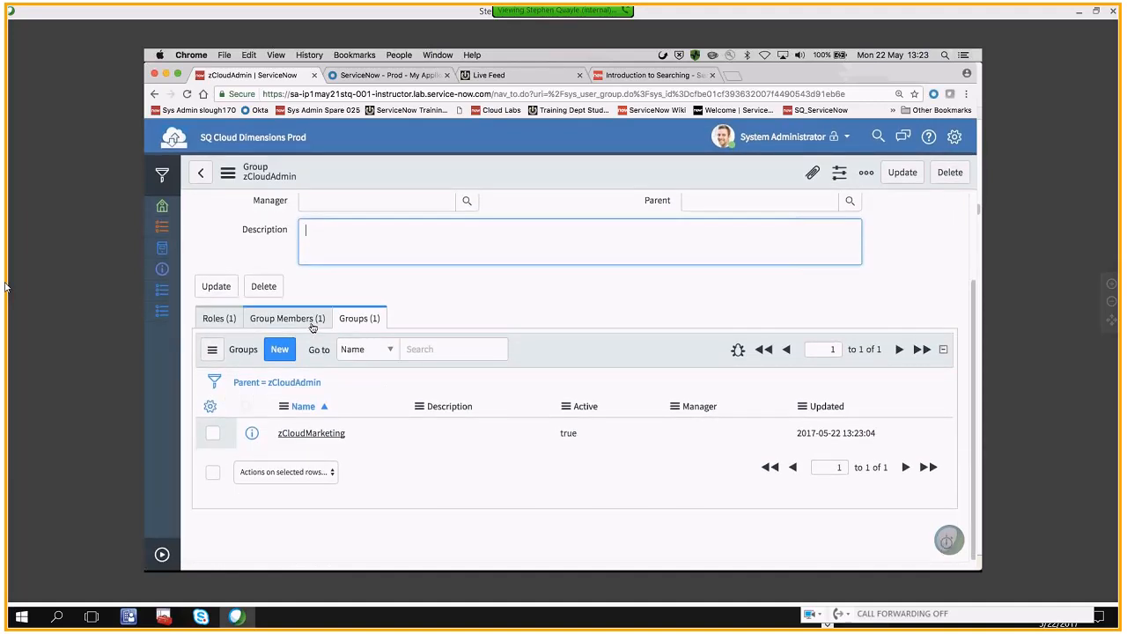
{"action": "left_click", "coordinate": [311, 433]}
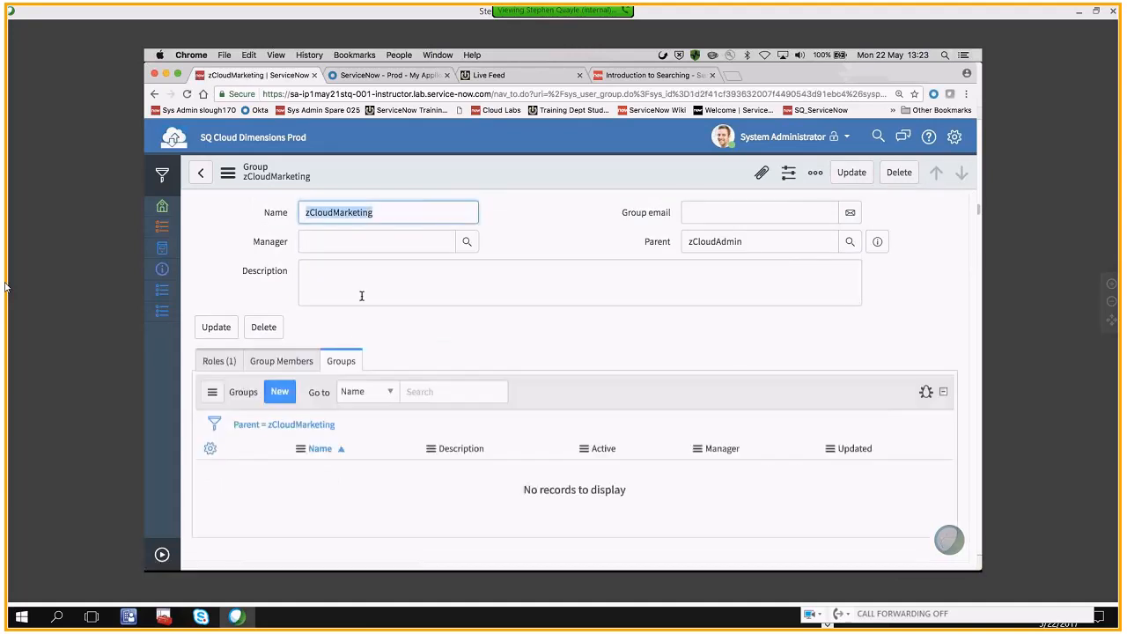
{"action": "left_click", "coordinate": [274, 361]}
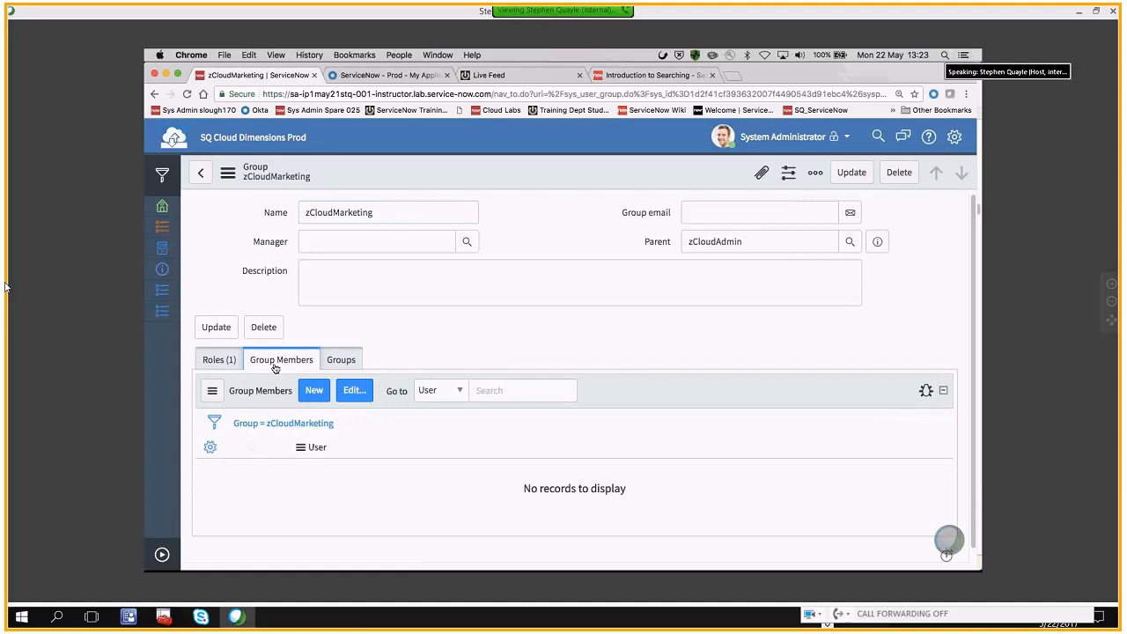
{"action": "left_click", "coordinate": [379, 214]}
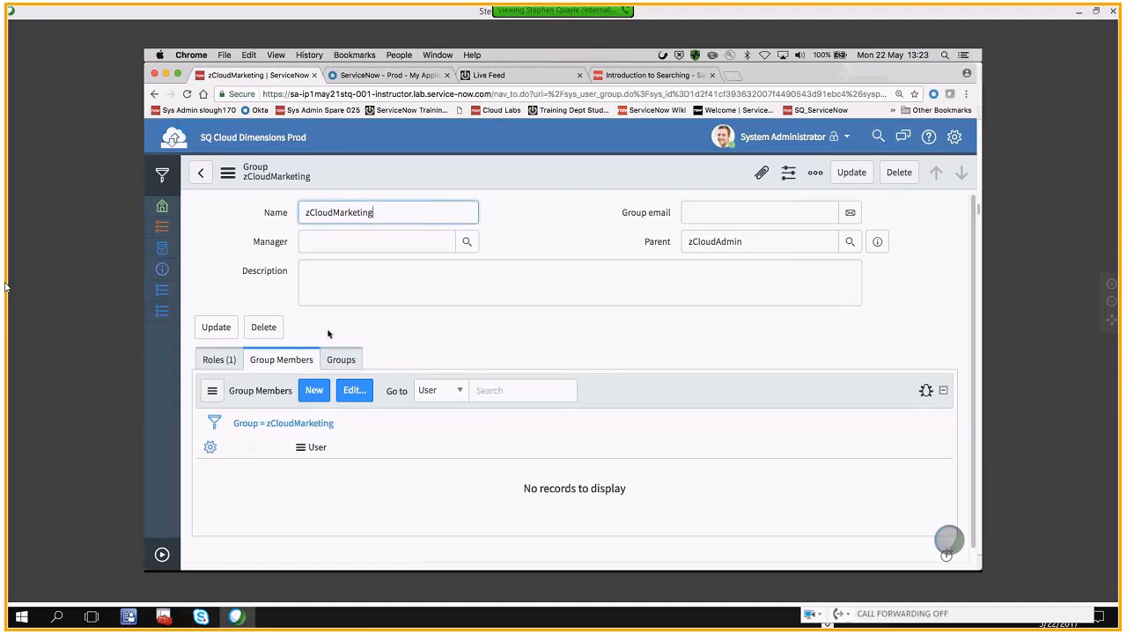
Create a new user as a zCloudMarketing member with user ID, first name and last name, submit it and decline saving the password in Okta
{"action": "left_click", "coordinate": [315, 390]}
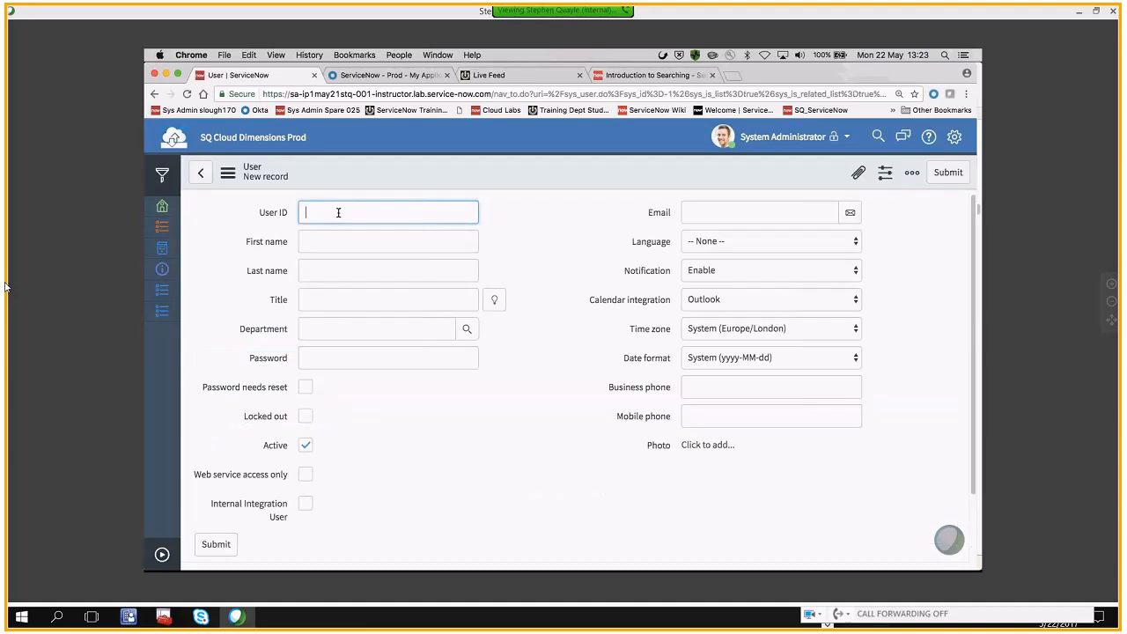
{"action": "type", "text": "zmark.marketing"}
{"action": "left_click", "coordinate": [344, 240]}
{"action": "type", "text": "zMark"}
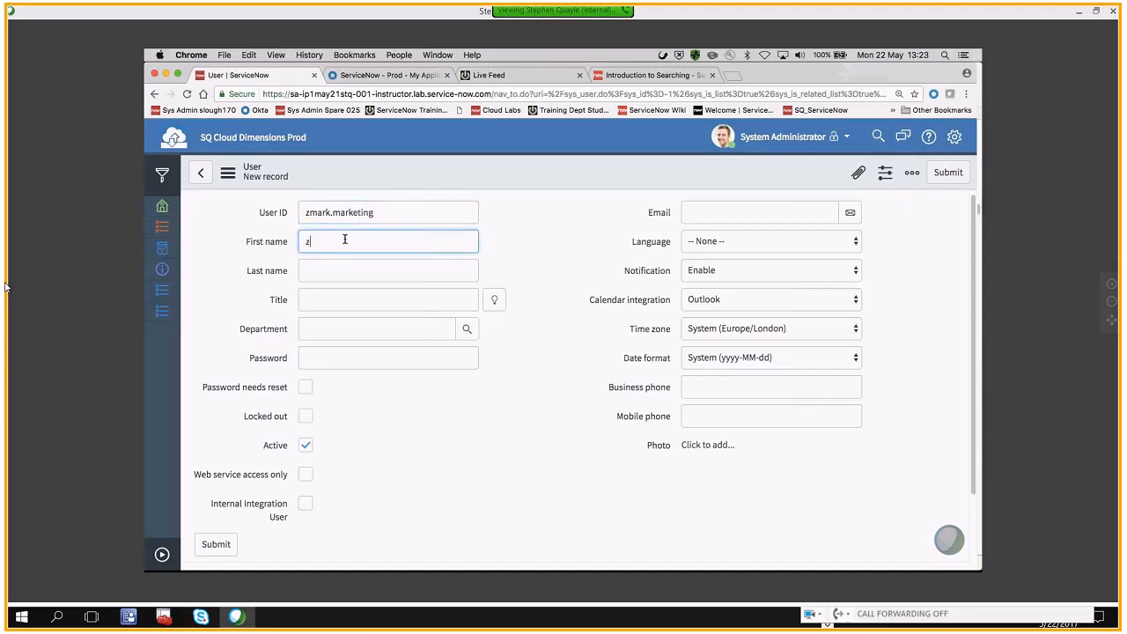
{"action": "left_click", "coordinate": [329, 270]}
{"action": "type", "text": "M"}
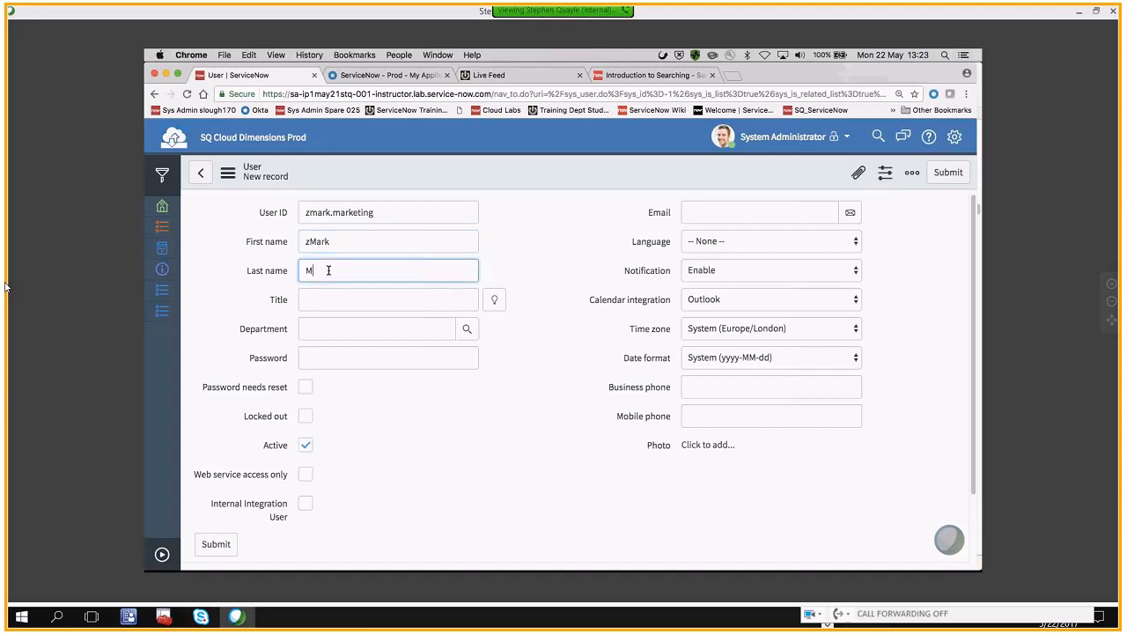
{"action": "type", "text": "arketing"}
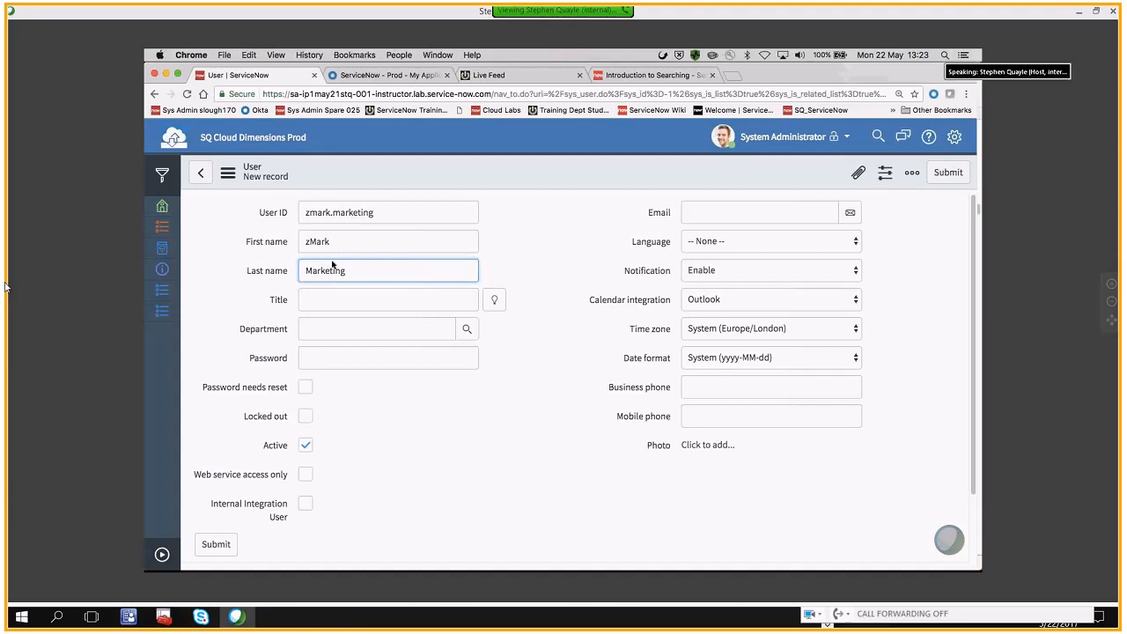
{"action": "left_click", "coordinate": [208, 543]}
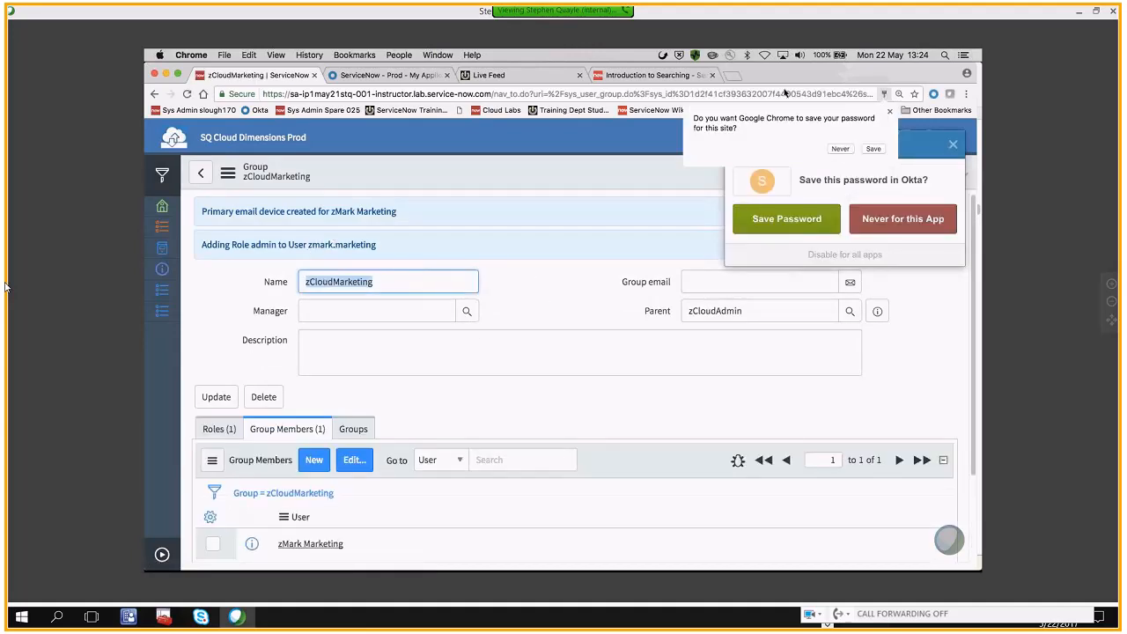
{"action": "left_click", "coordinate": [882, 218]}
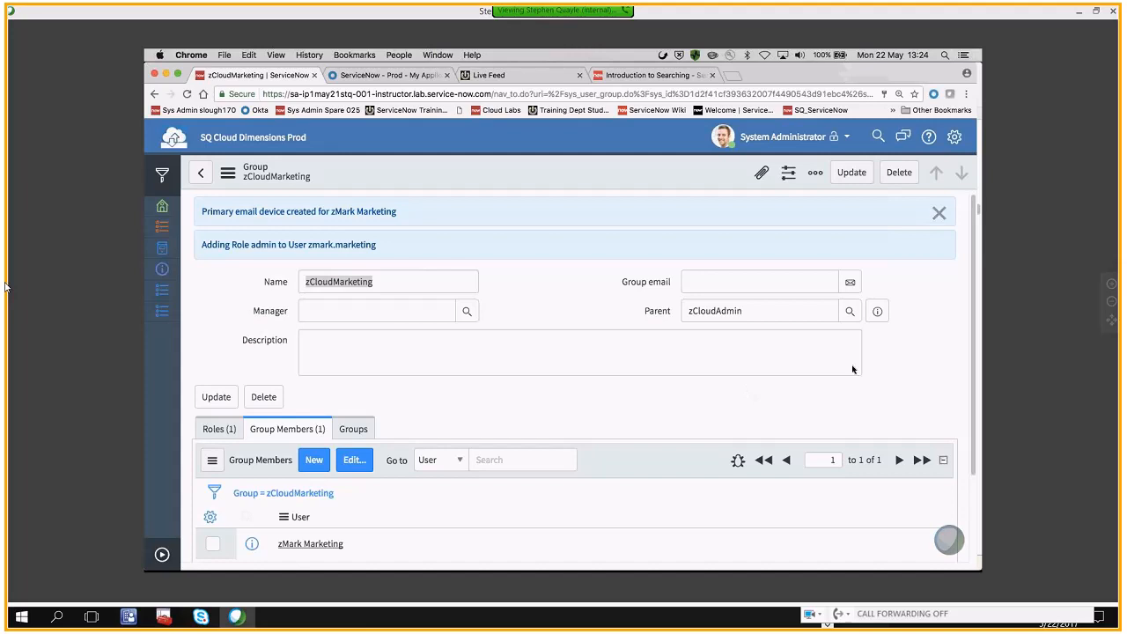
Open the new member's user record from zCloudMarketing's Group Members list and examine the Roles list for inherited roles
{"action": "left_click", "coordinate": [383, 281]}
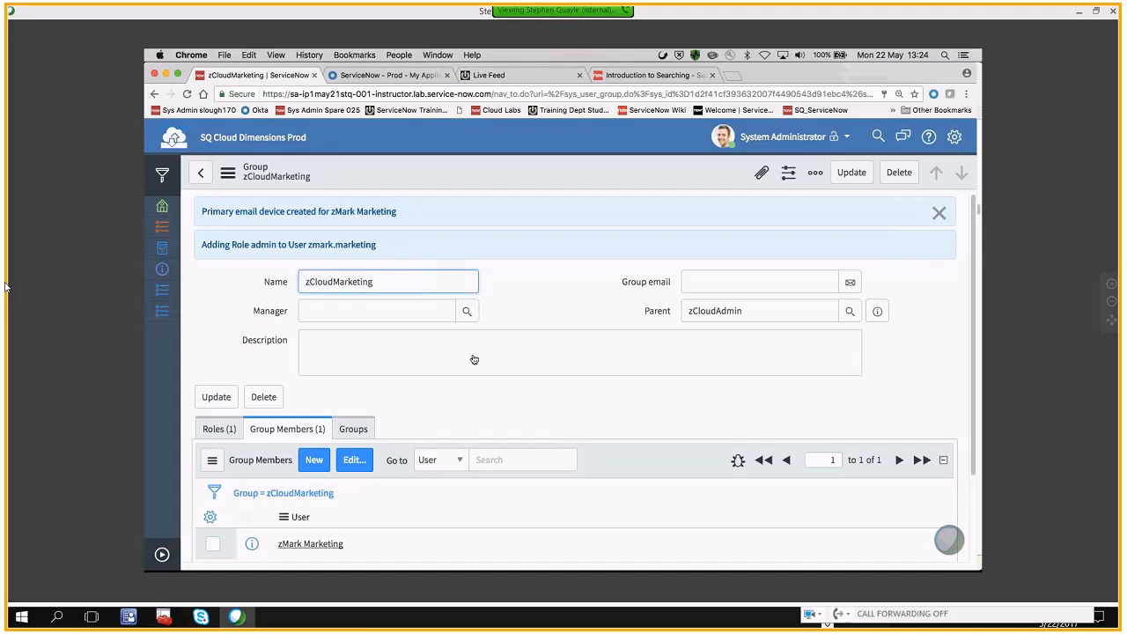
{"action": "scroll", "coordinate": [474, 359], "scroll_direction": "down", "scroll_amount": 3}
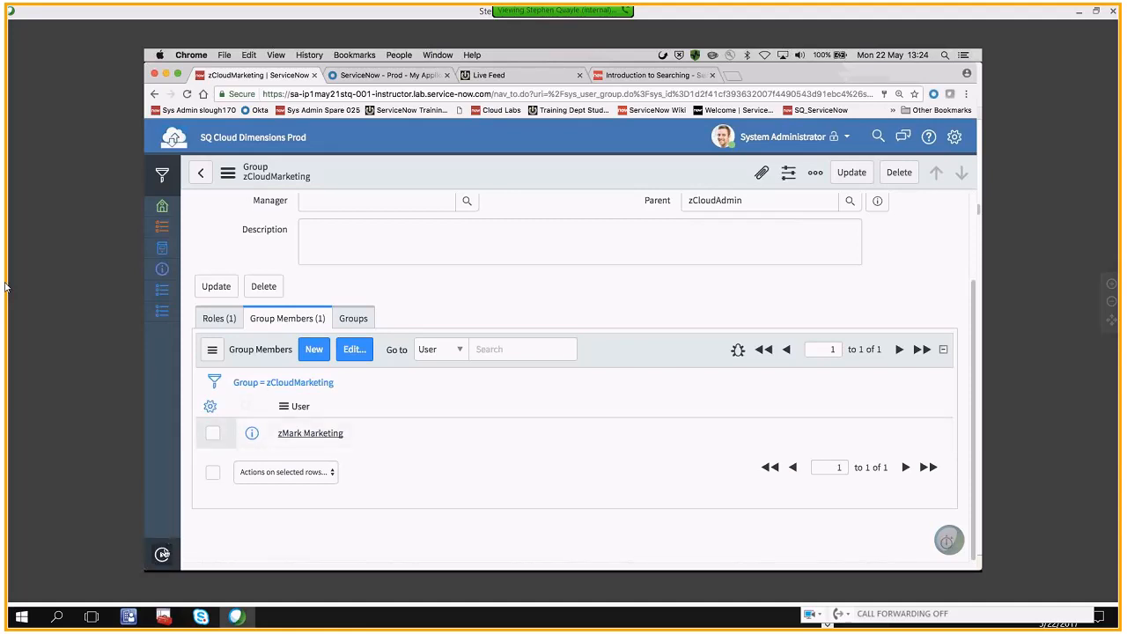
{"action": "left_click", "coordinate": [162, 554]}
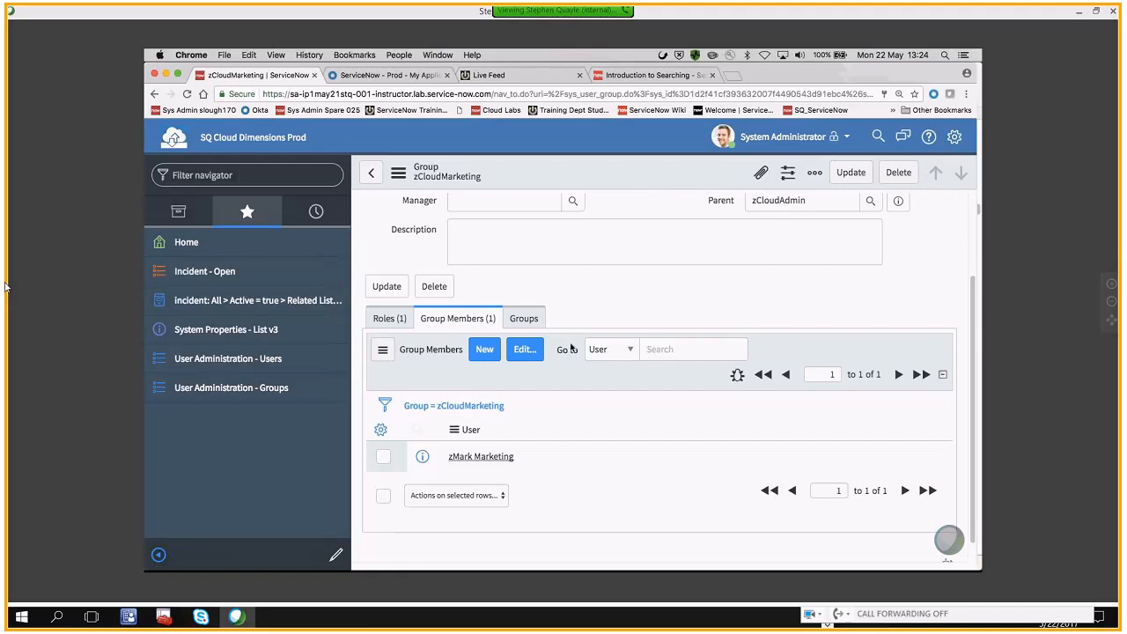
{"action": "left_click", "coordinate": [489, 457]}
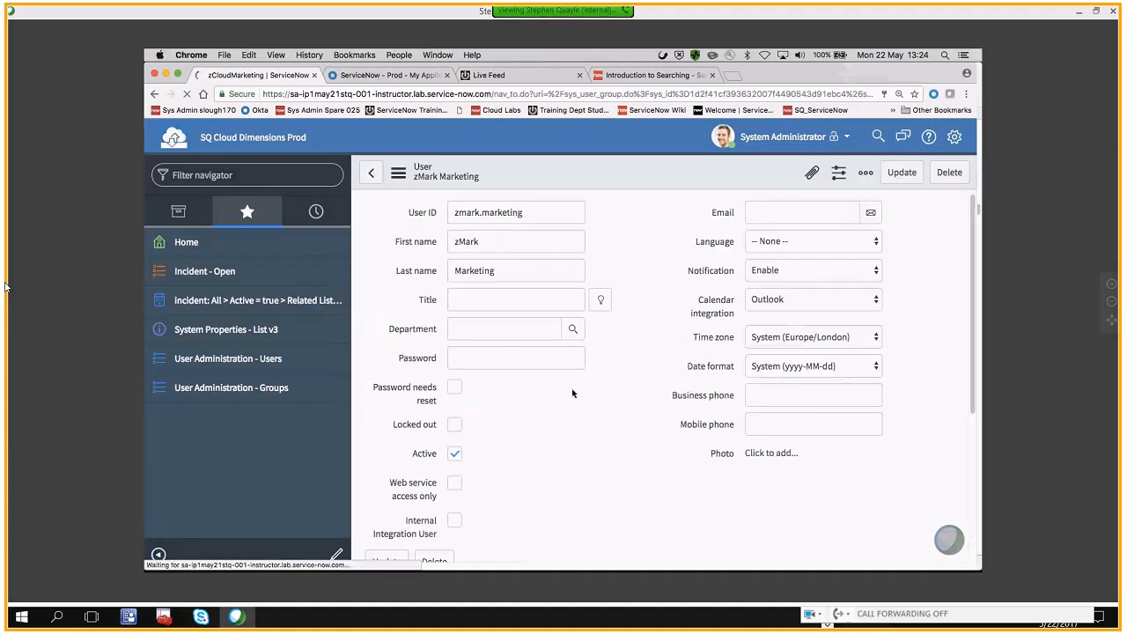
{"action": "scroll", "coordinate": [573, 394], "scroll_direction": "down", "scroll_amount": 5}
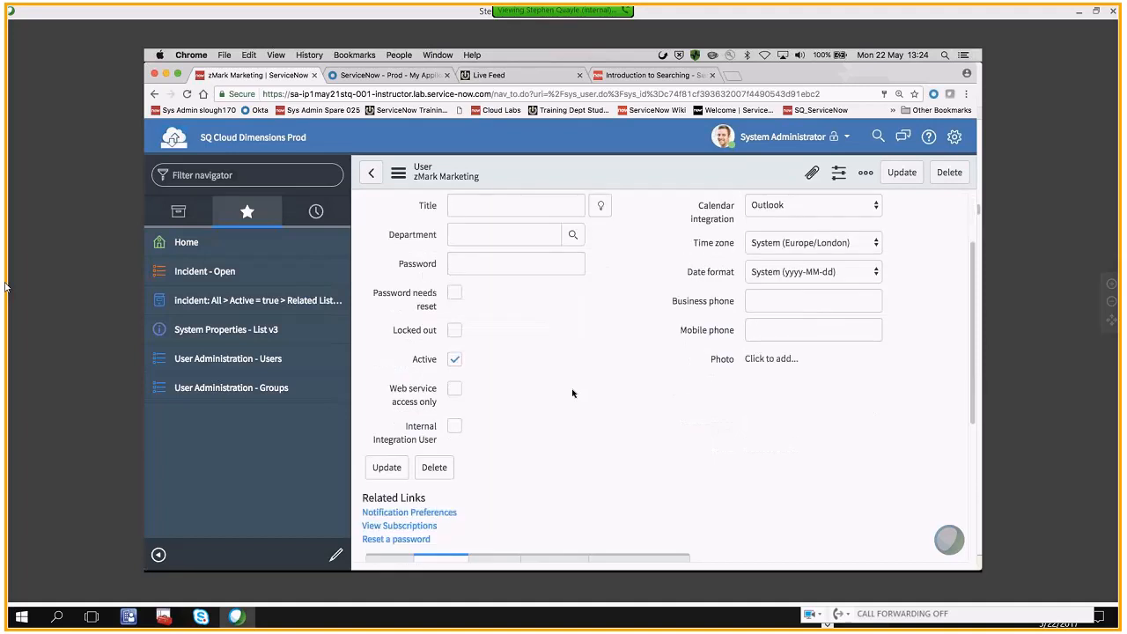
{"action": "scroll", "coordinate": [573, 393], "scroll_direction": "down", "scroll_amount": 2}
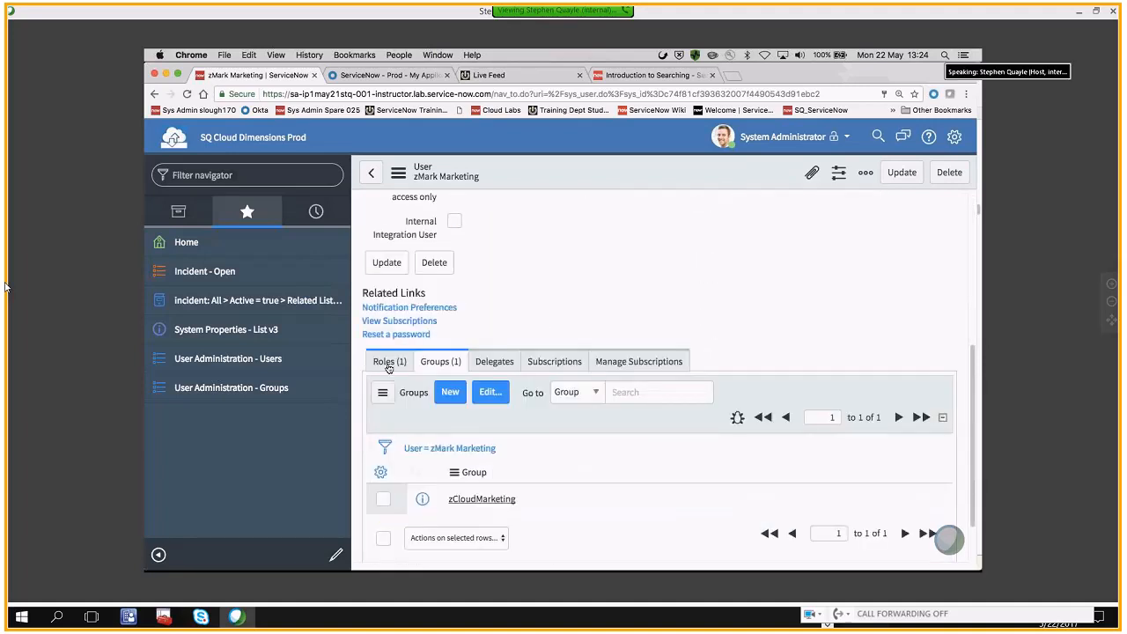
{"action": "left_click", "coordinate": [389, 362]}
{"action": "scroll", "coordinate": [449, 406], "scroll_direction": "down", "scroll_amount": 1}
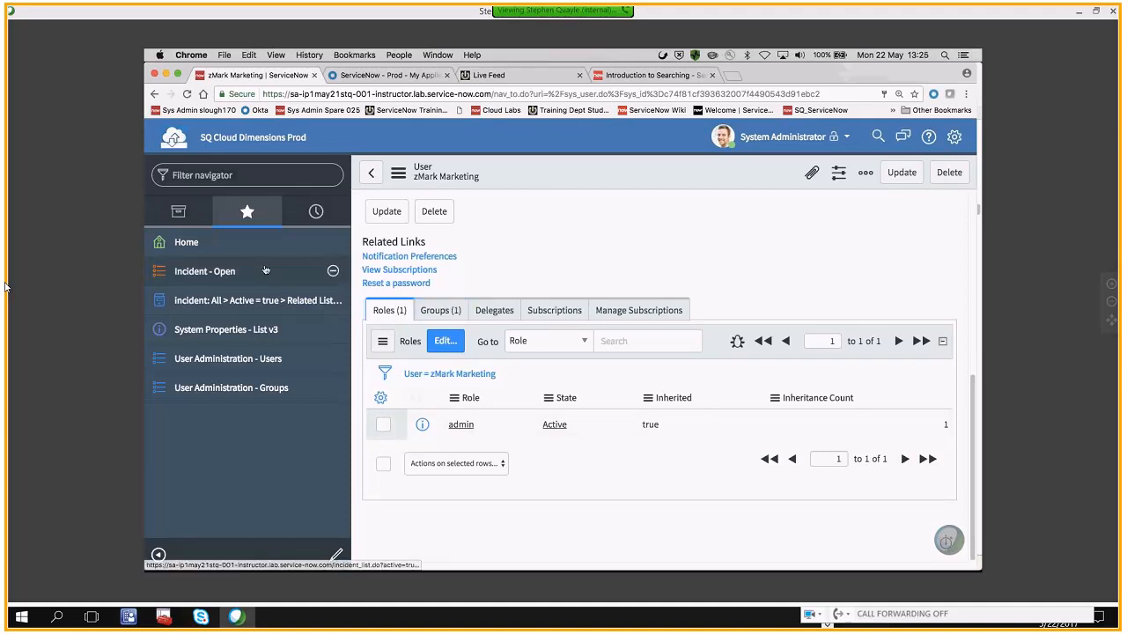
Filter the application navigator for "assignme" and open the Assignment rules list under System Policy with the navigator minimized
{"action": "left_click", "coordinate": [188, 217]}
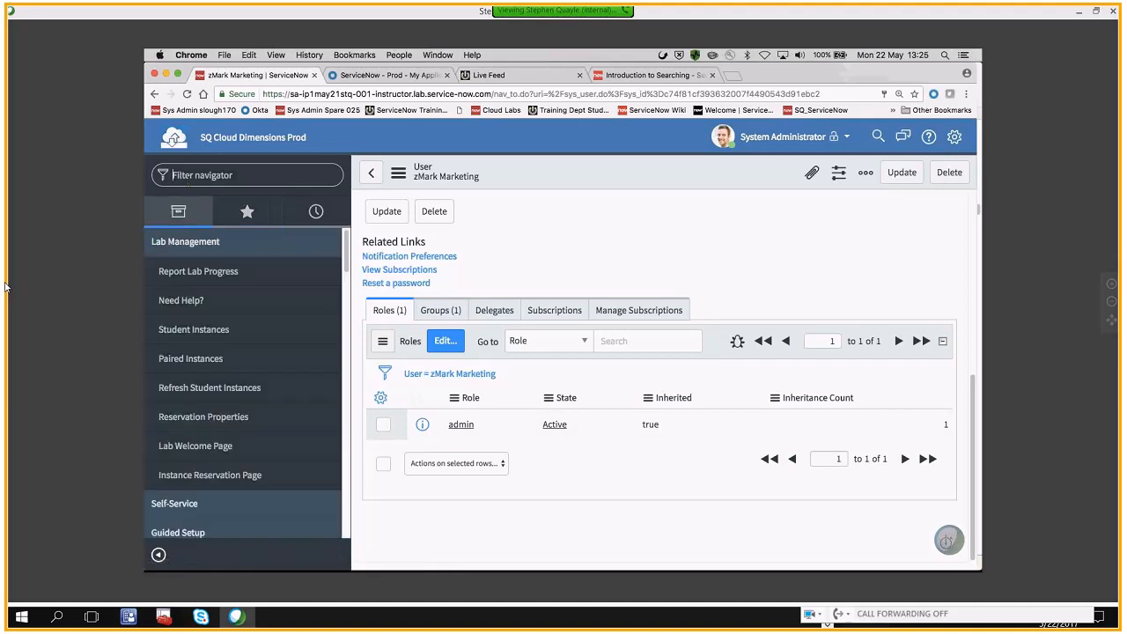
{"action": "type", "text": "assi"}
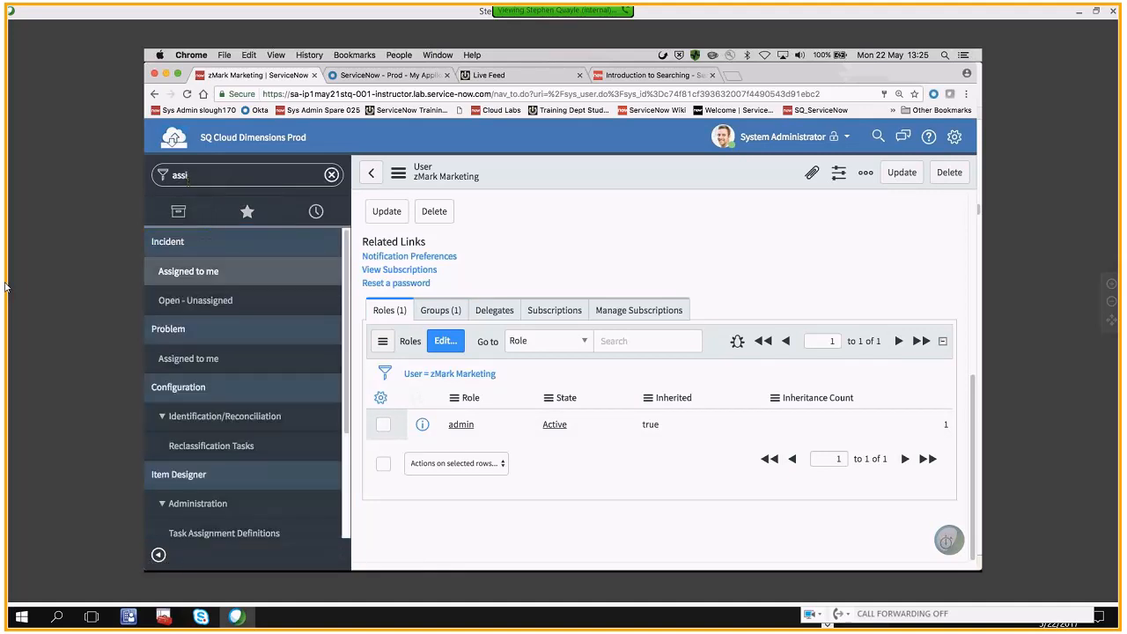
{"action": "type", "text": "gn"}
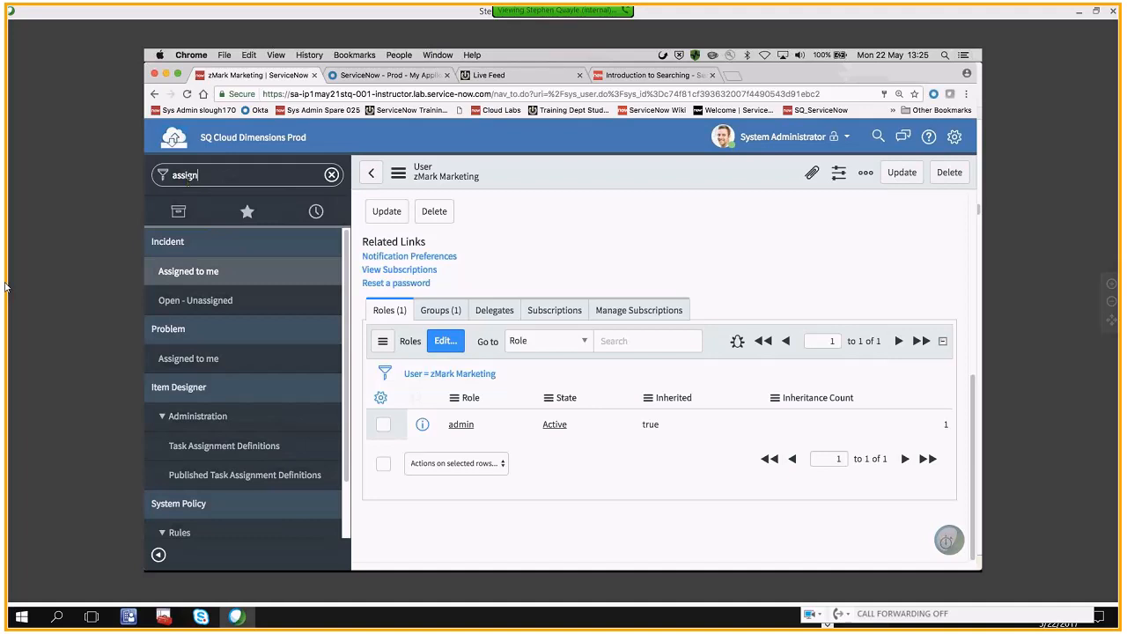
{"action": "type", "text": "me"}
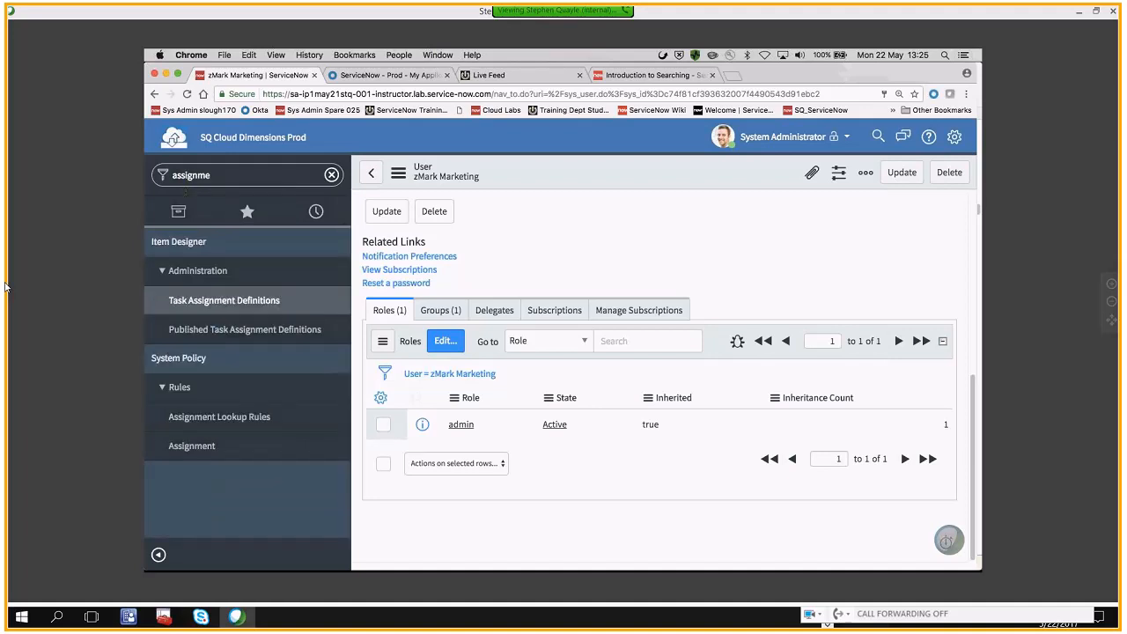
{"action": "left_click", "coordinate": [191, 446]}
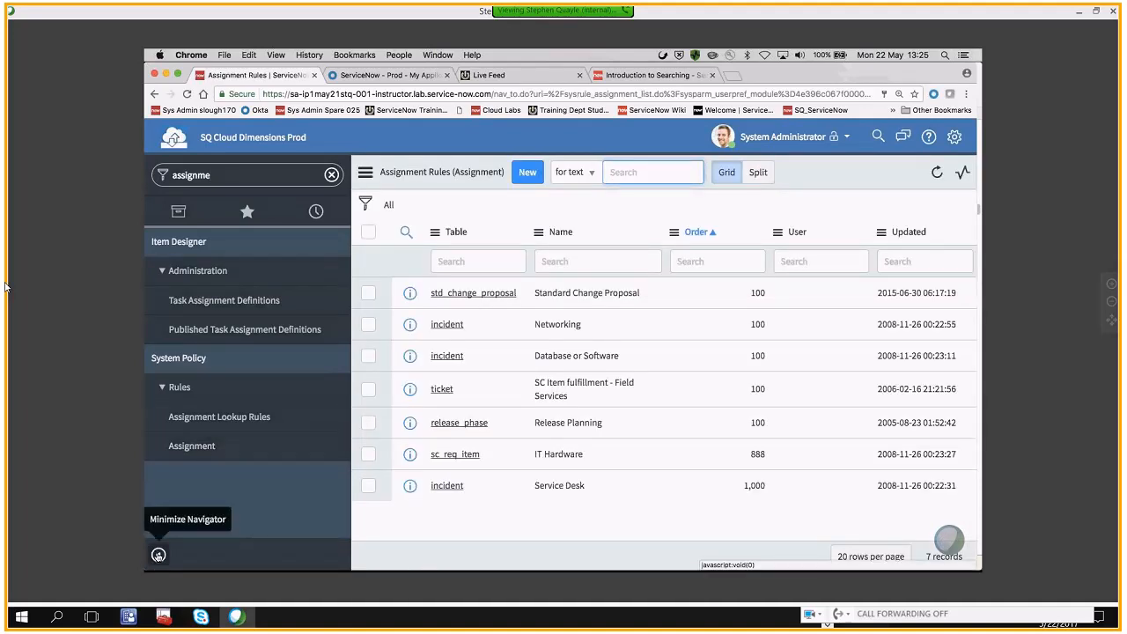
{"action": "left_click", "coordinate": [158, 555]}
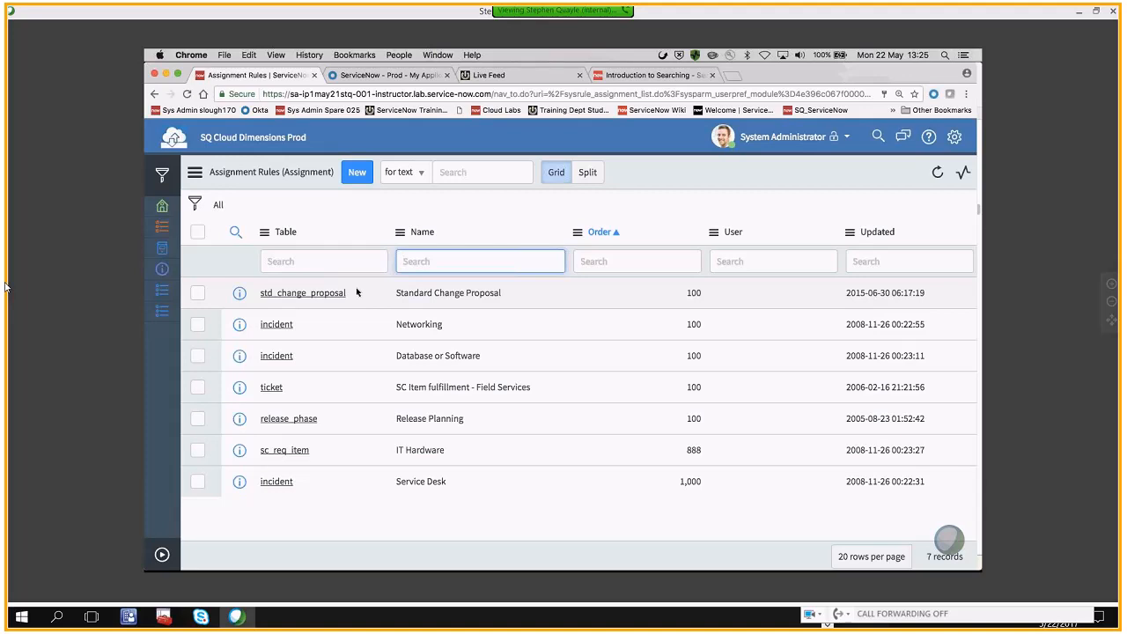
Start a new assignment rule, name it zDemo and collapse the navigator
{"action": "left_click", "coordinate": [162, 557]}
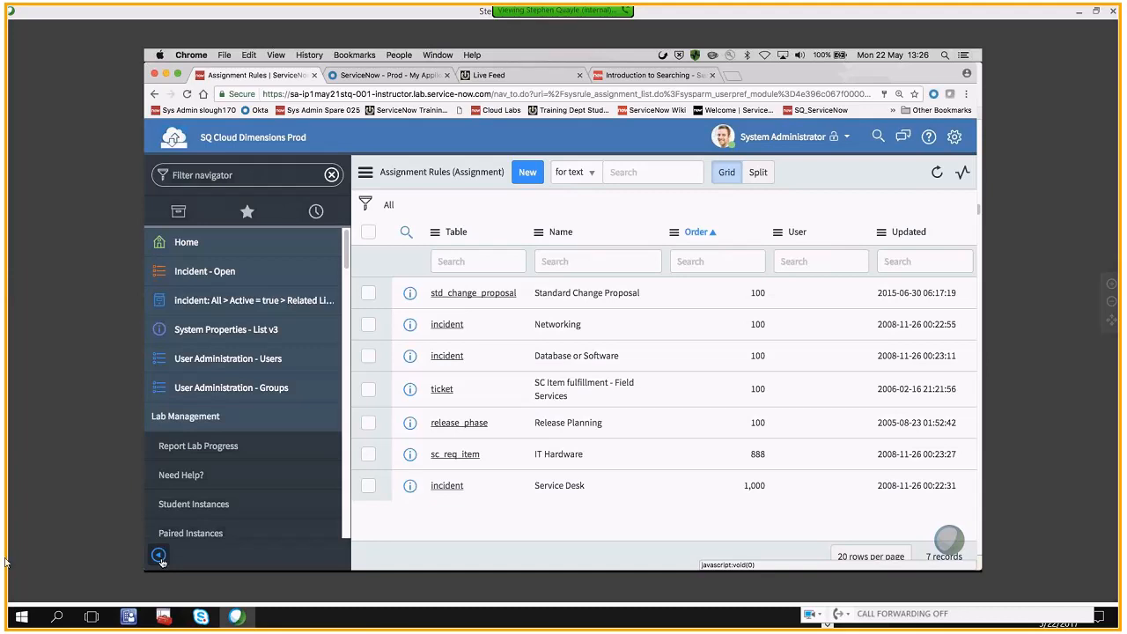
{"action": "left_click", "coordinate": [527, 173]}
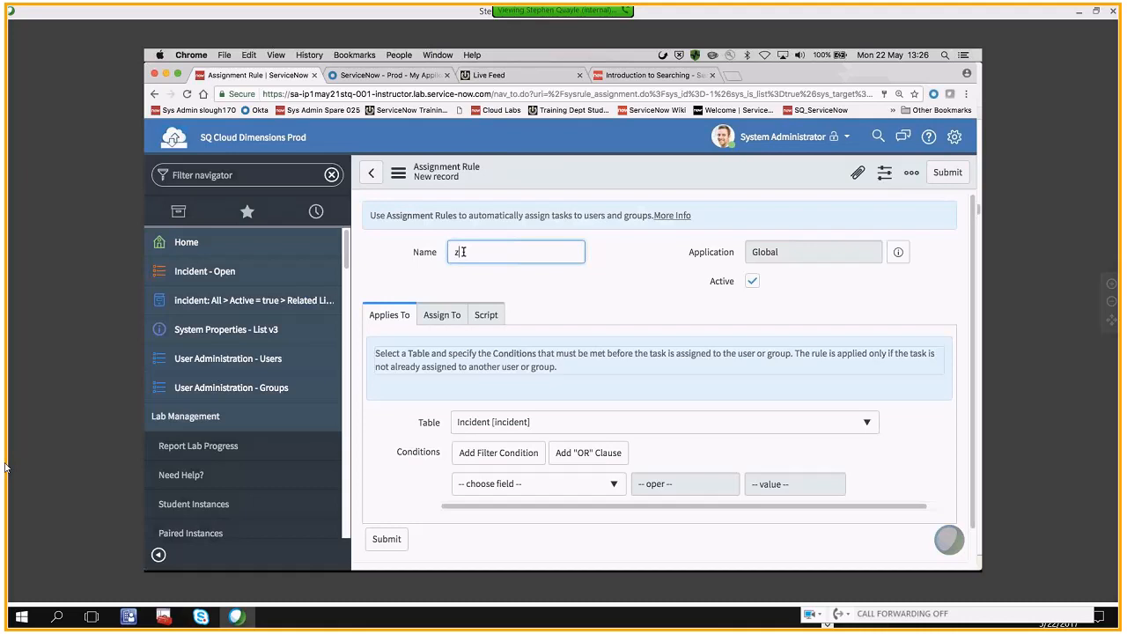
{"action": "type", "text": "oe"}
{"action": "type", "text": "mo"}
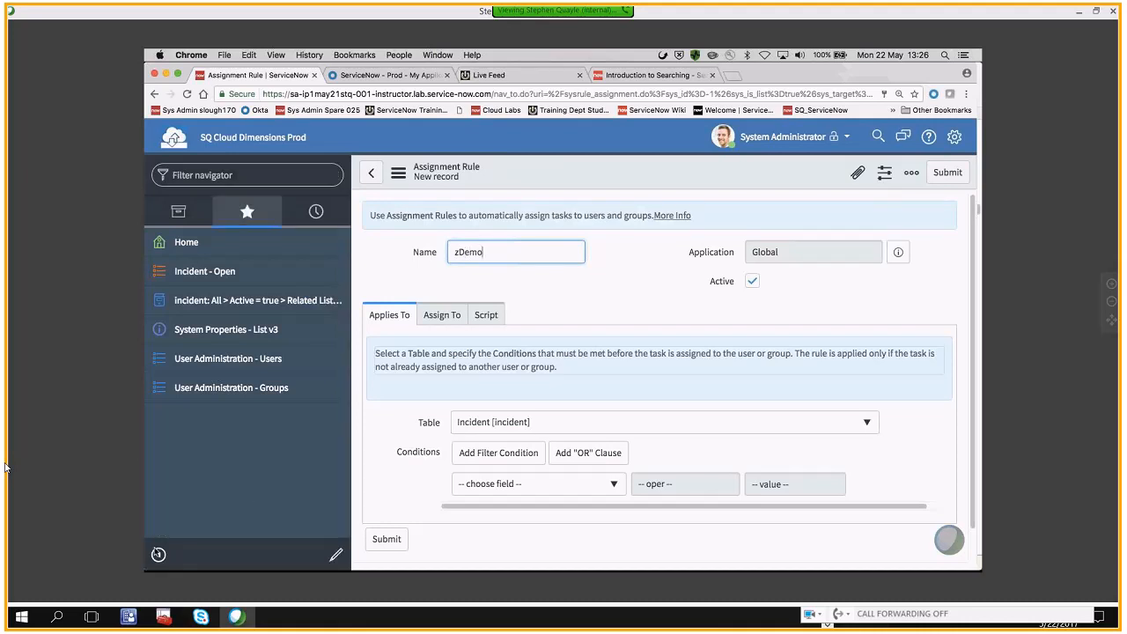
{"action": "left_click", "coordinate": [157, 553]}
{"action": "left_click", "coordinate": [342, 254]}
{"action": "left_click", "coordinate": [374, 294]}
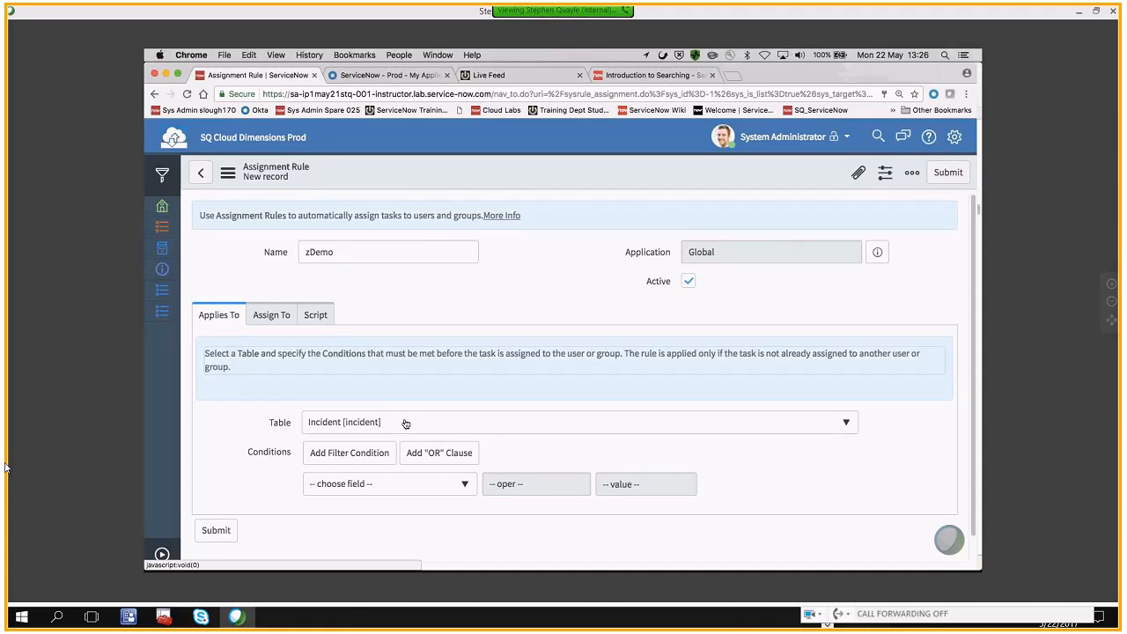
{"action": "left_click", "coordinate": [407, 490]}
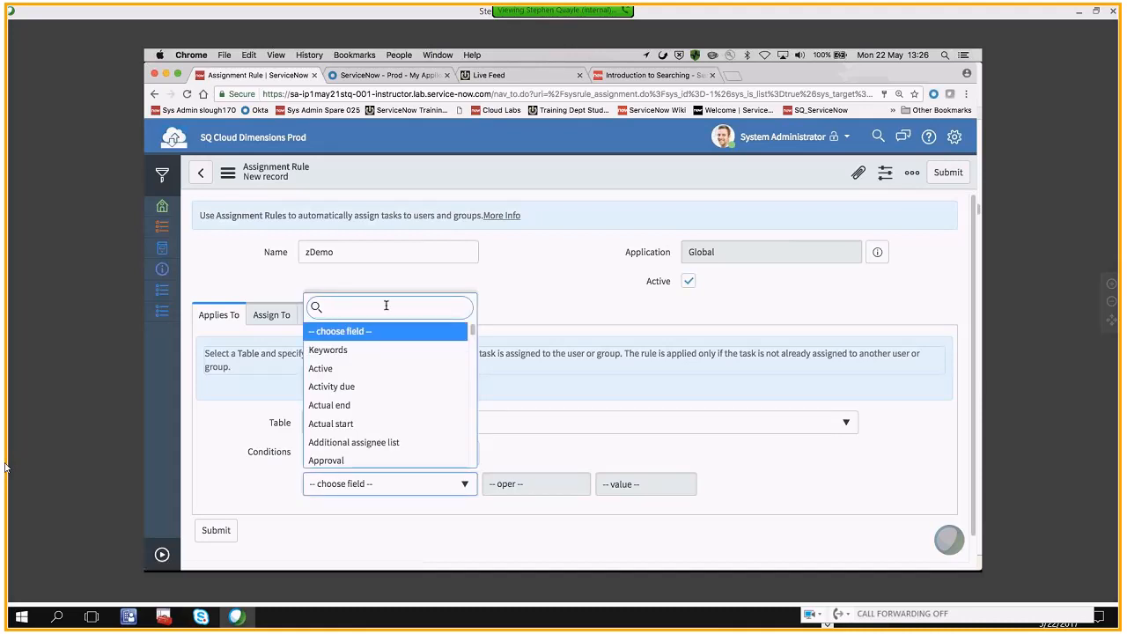
{"action": "type", "text": "sh"}
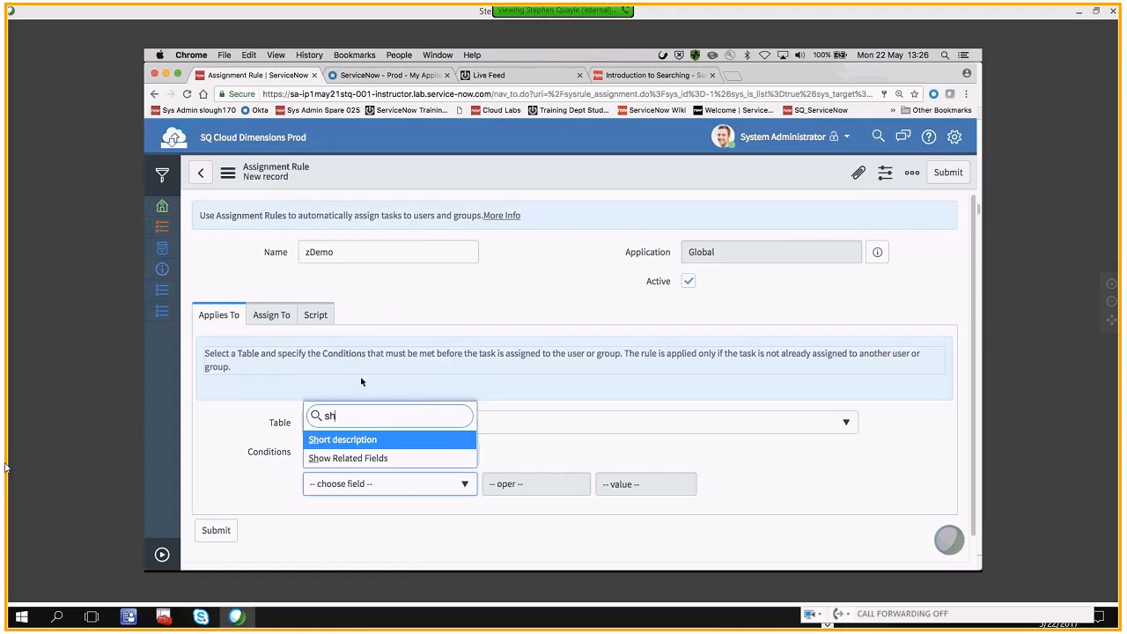
{"action": "key", "text": "BackSpace"}
{"action": "key", "text": "BackSpace"}
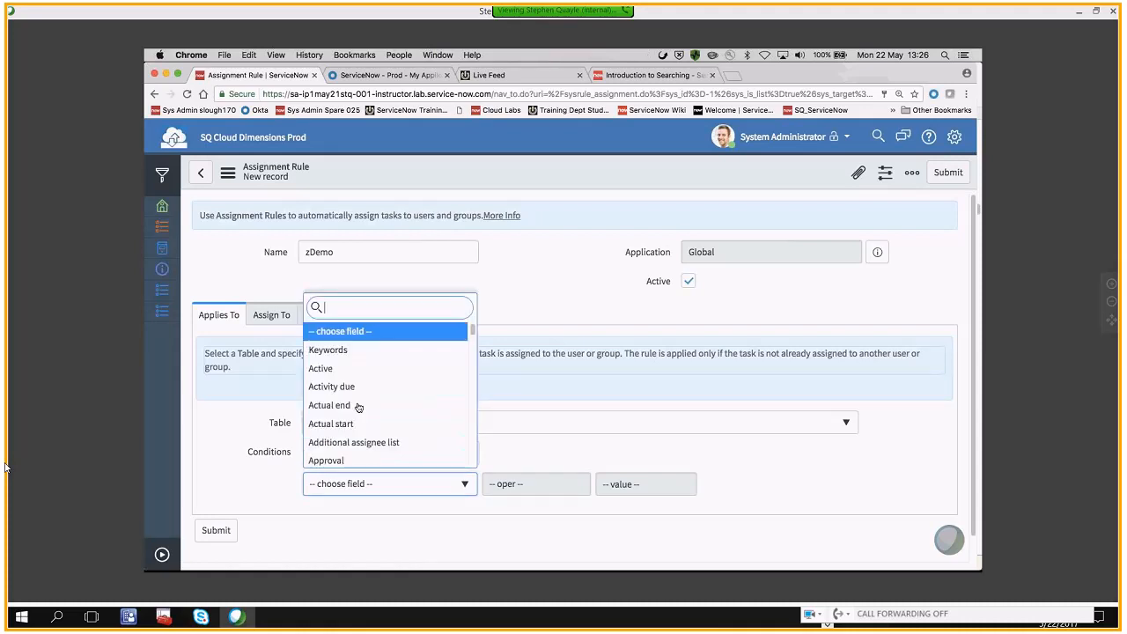
{"action": "left_click", "coordinate": [412, 333]}
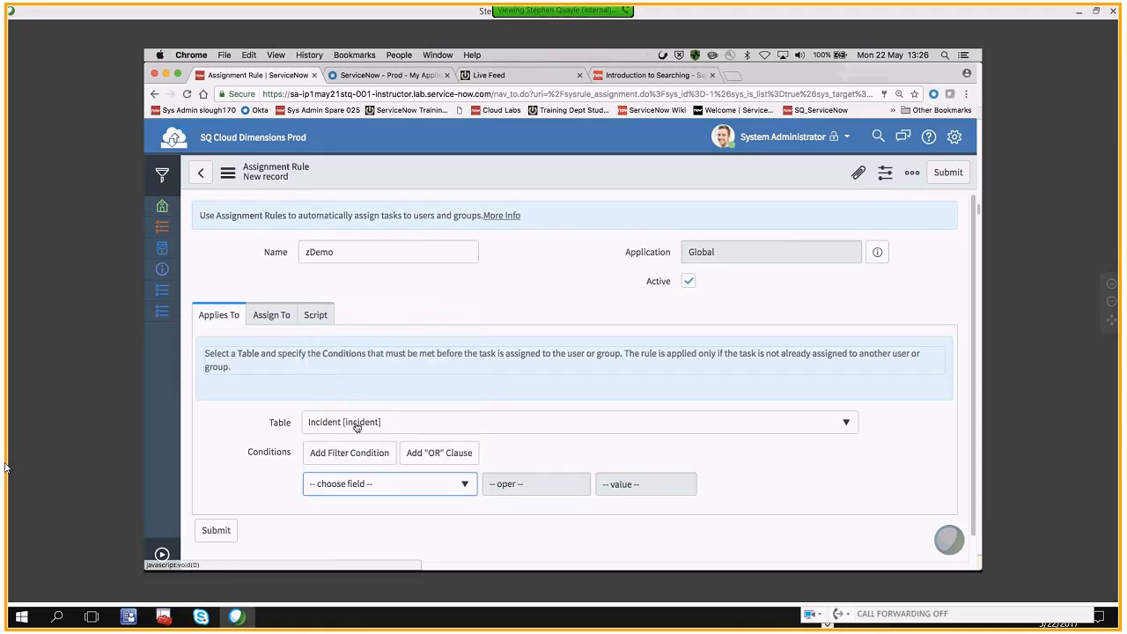
Select Incident [incident] as the table the zDemo assignment rule applies to
{"action": "left_click", "coordinate": [357, 427]}
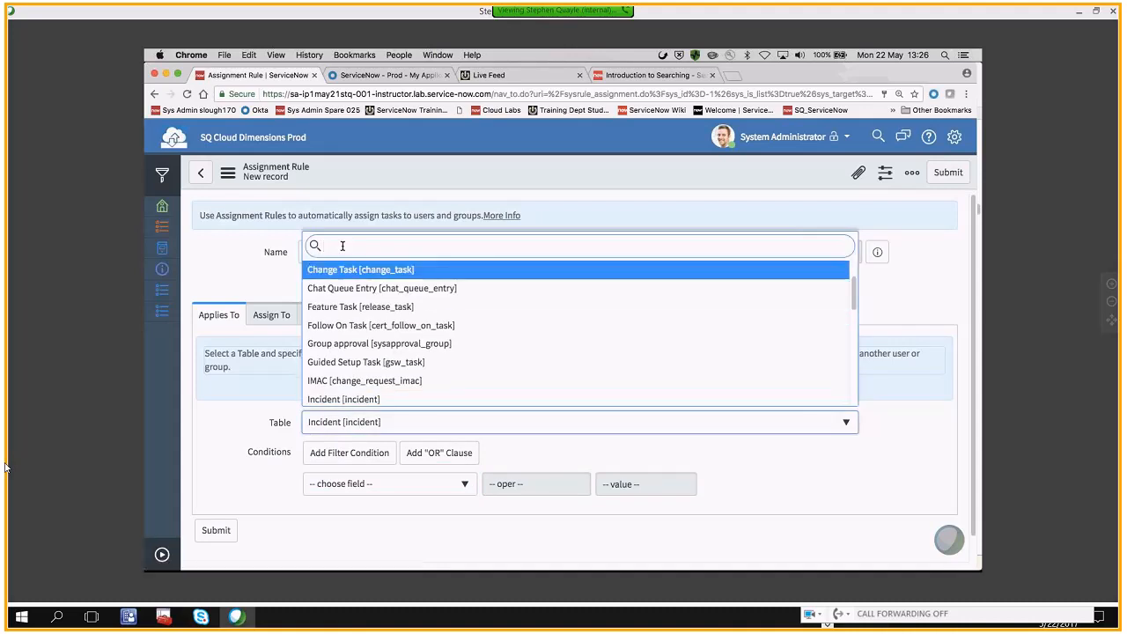
{"action": "scroll", "coordinate": [340, 296], "scroll_direction": "down", "scroll_amount": 2}
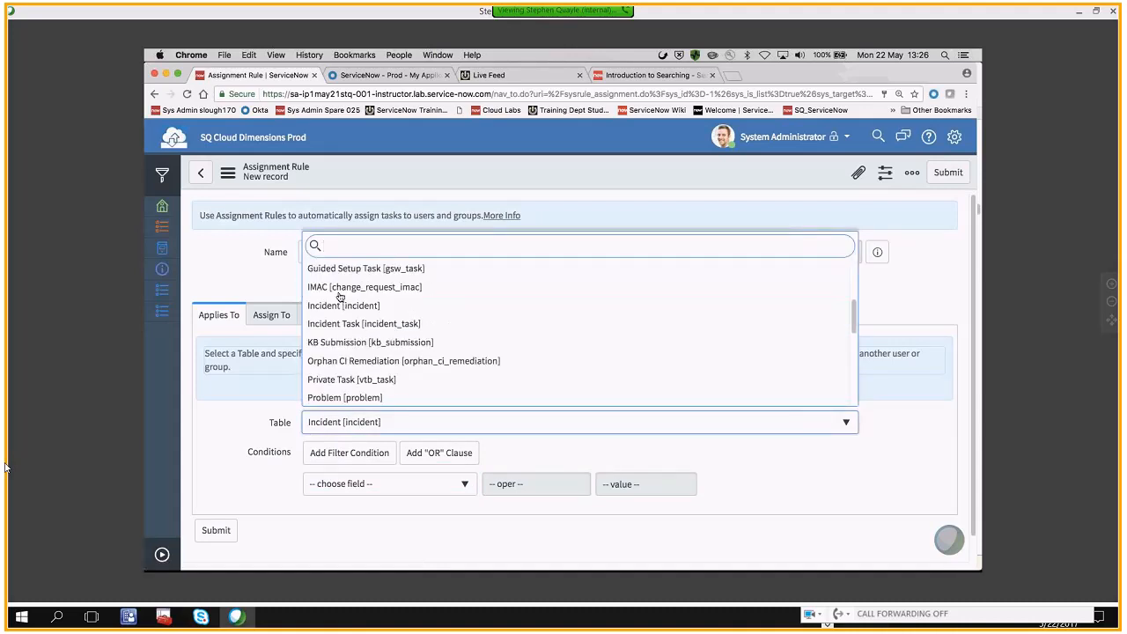
{"action": "left_click", "coordinate": [334, 306]}
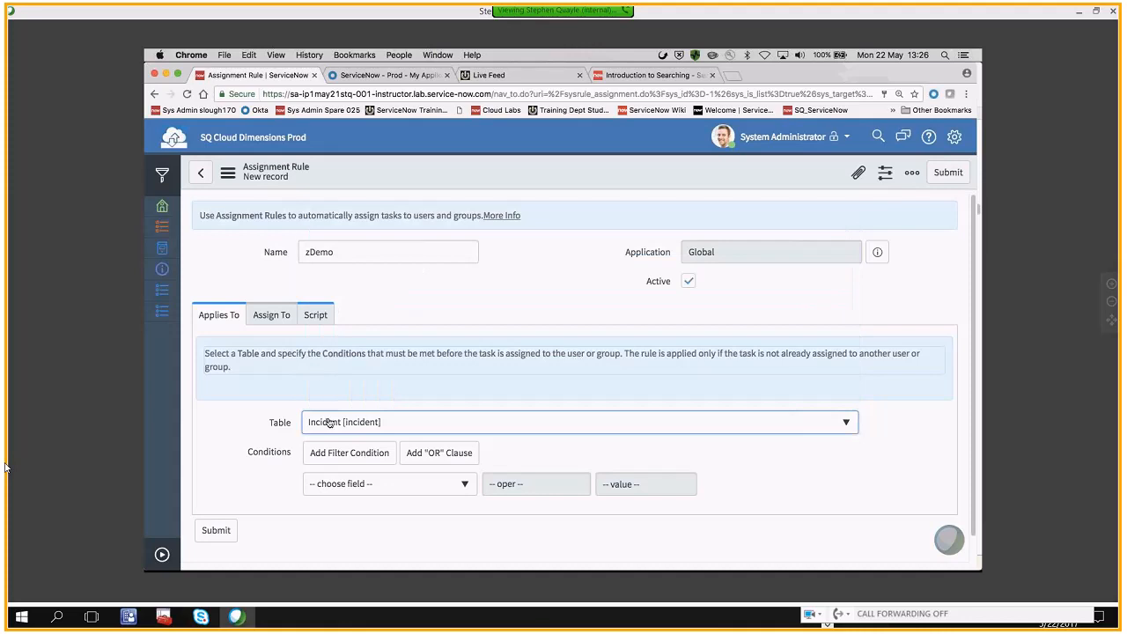
Set the rule's filter condition to Short description contains "demo"
{"action": "left_click", "coordinate": [345, 486]}
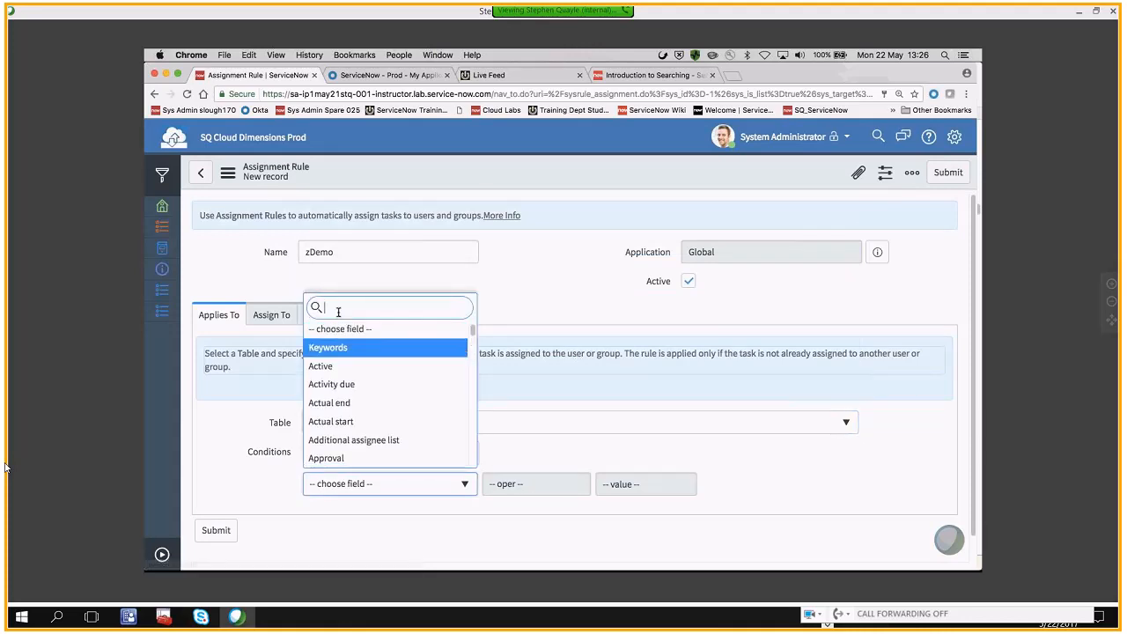
{"action": "type", "text": "short"}
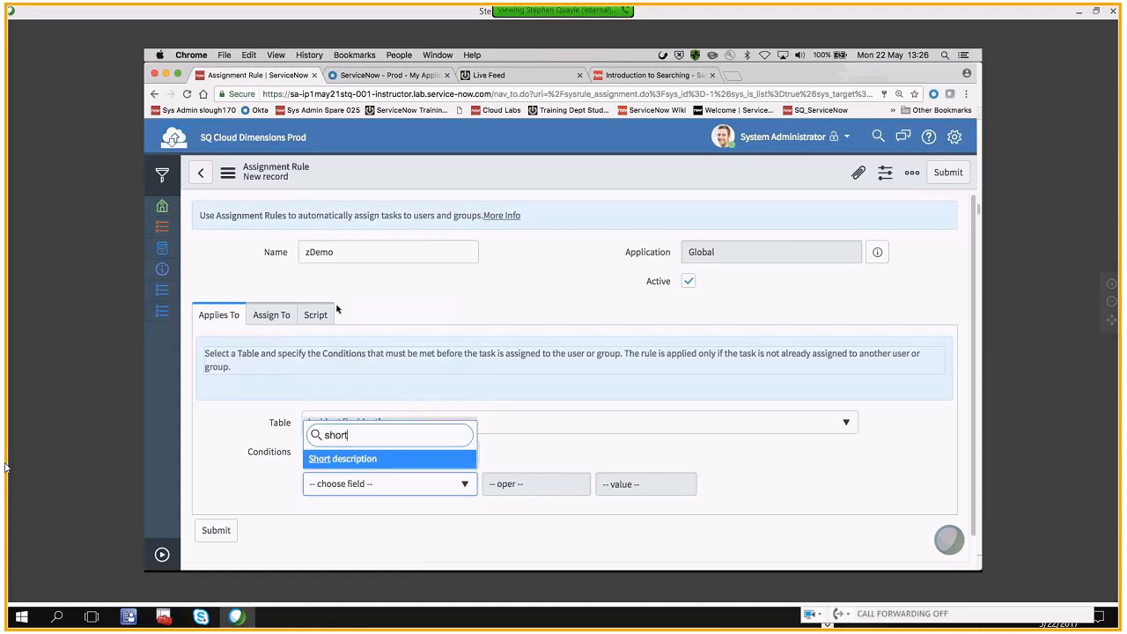
{"action": "left_click", "coordinate": [312, 459]}
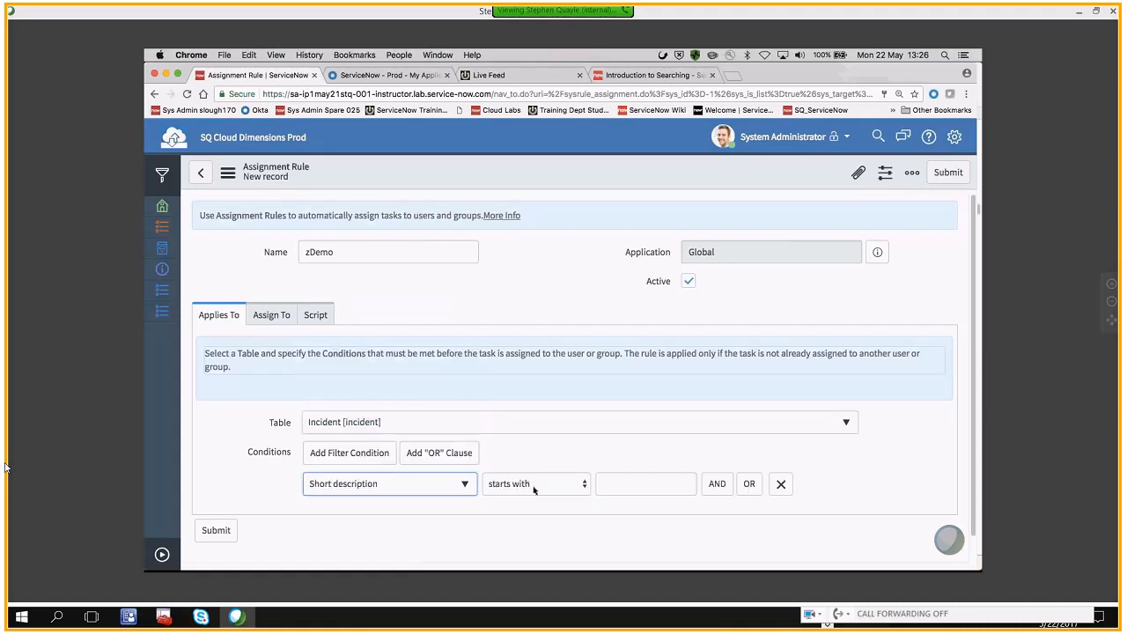
{"action": "left_click", "coordinate": [533, 487]}
{"action": "left_click", "coordinate": [518, 511]}
{"action": "left_click", "coordinate": [639, 484]}
{"action": "type", "text": "de"}
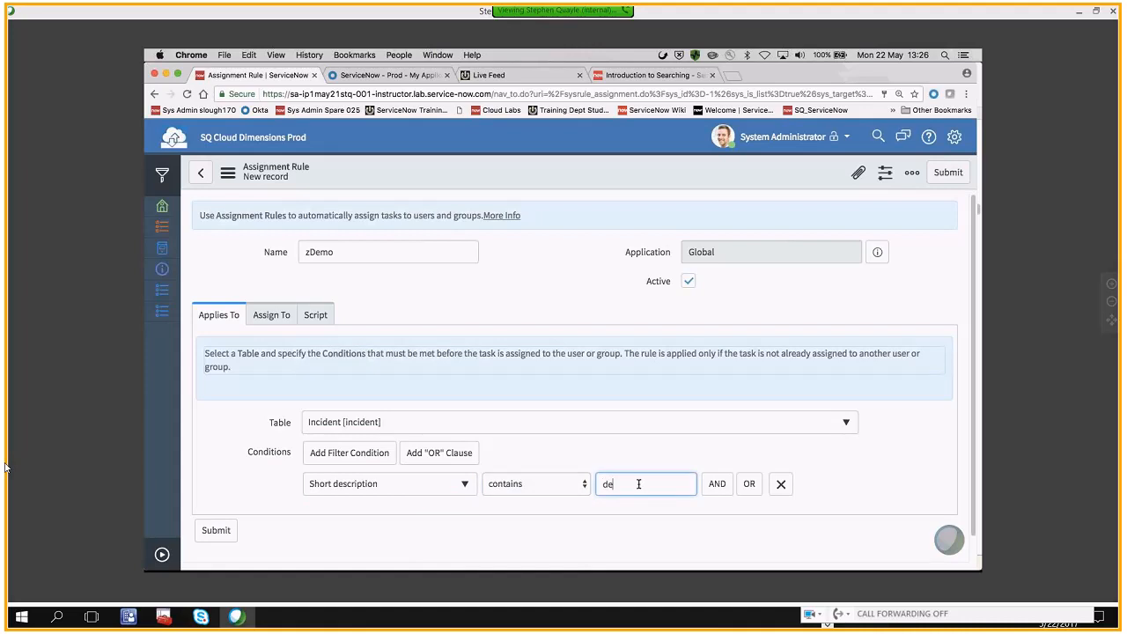
{"action": "type", "text": "mo"}
{"action": "double_click", "coordinate": [632, 483]}
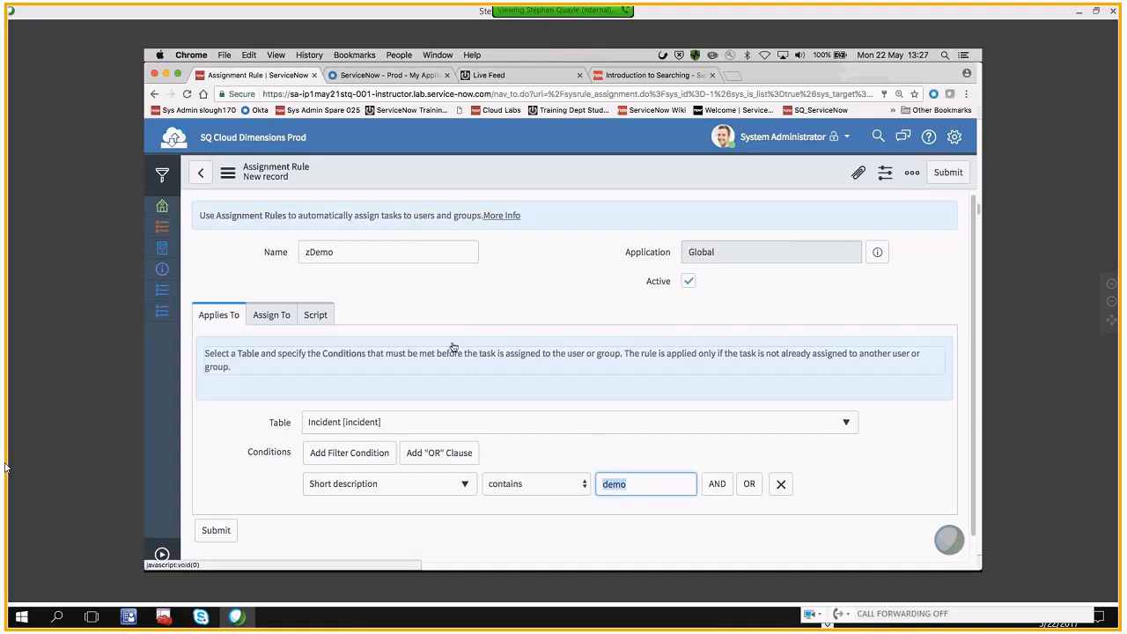
Assign the rule's matching tasks to the zCloudMarketing group, leaving the user blank
{"action": "left_click", "coordinate": [284, 318]}
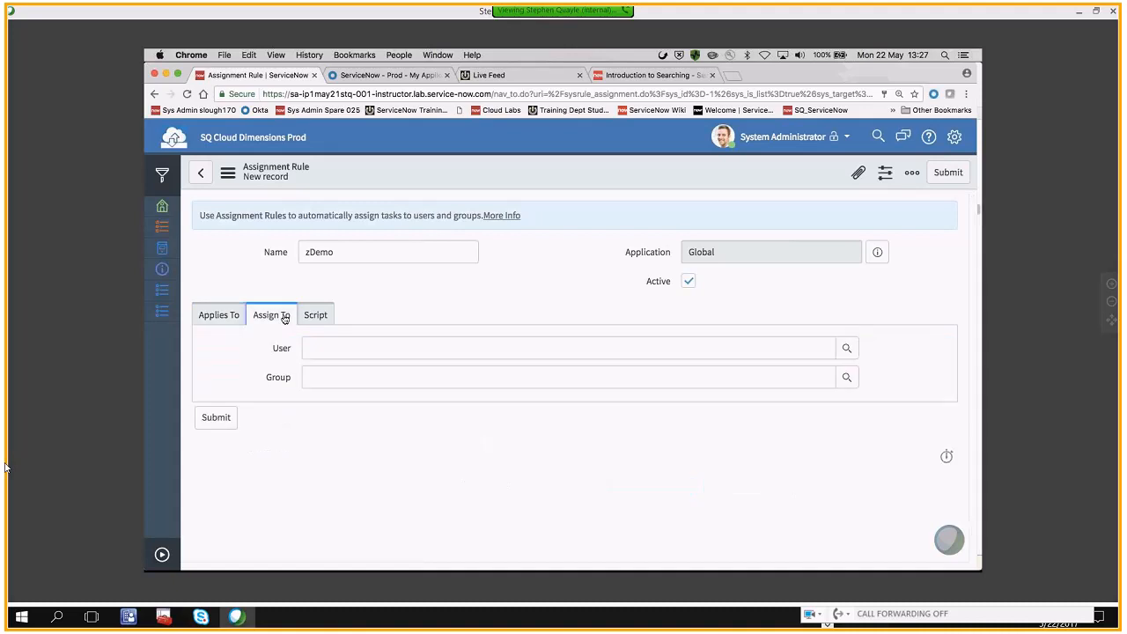
{"action": "left_click", "coordinate": [306, 347]}
{"action": "left_click", "coordinate": [310, 380]}
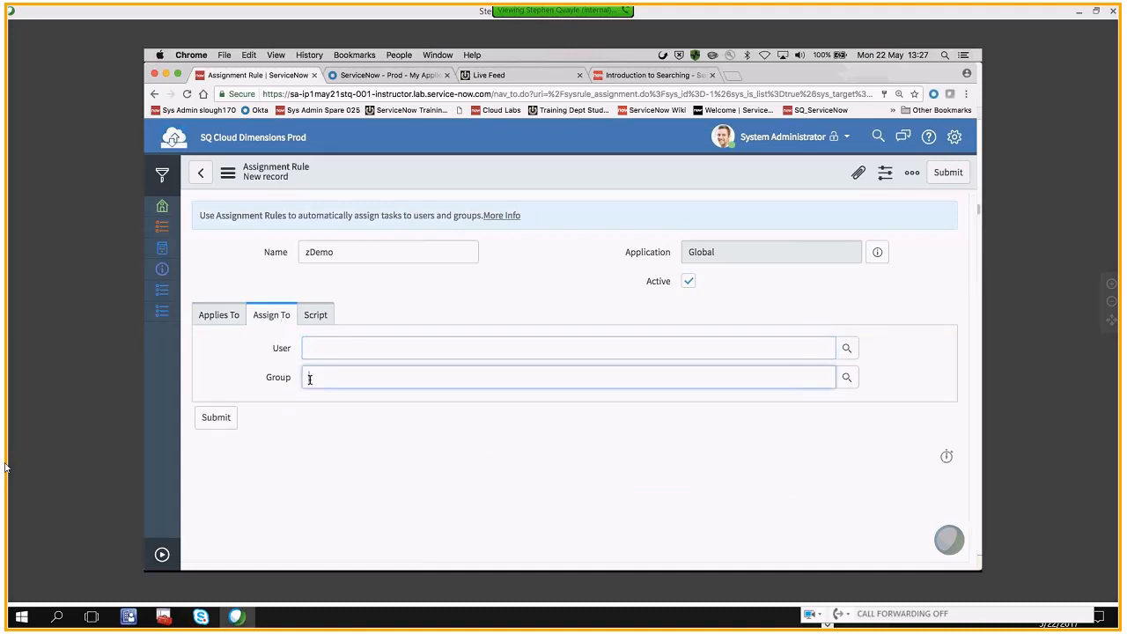
{"action": "left_click", "coordinate": [318, 345]}
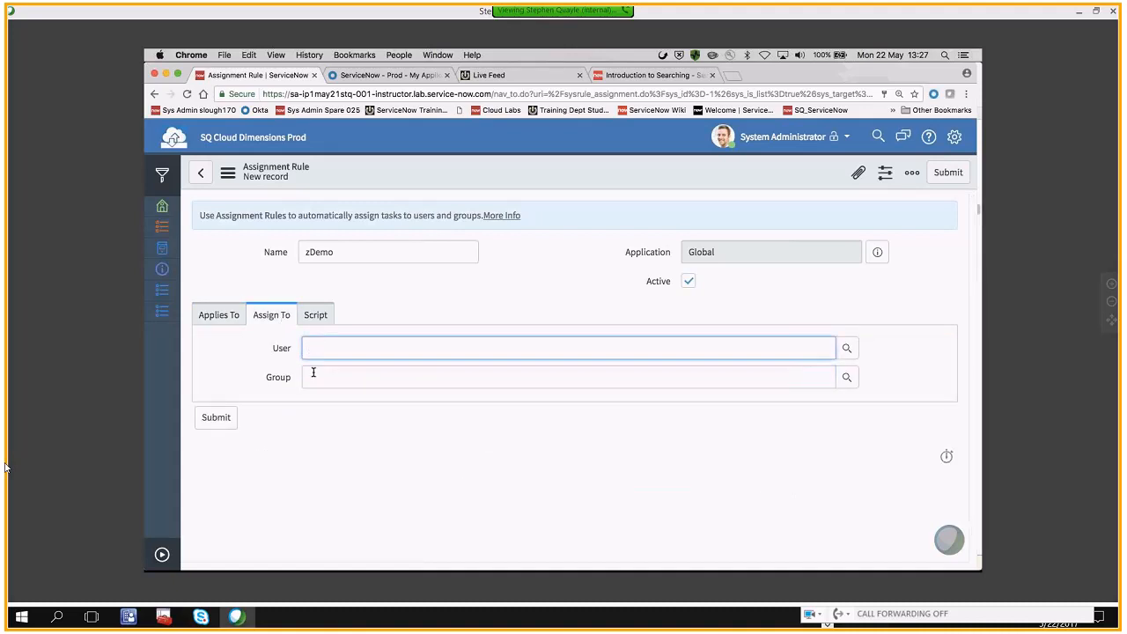
{"action": "left_click", "coordinate": [314, 373]}
{"action": "type", "text": "z"}
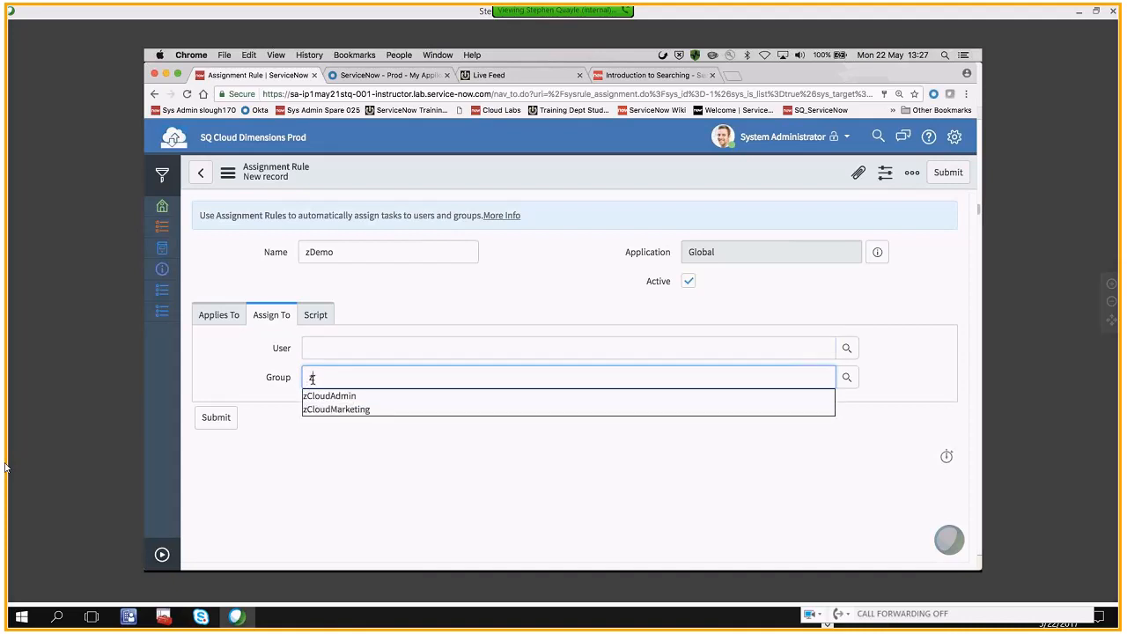
{"action": "left_click", "coordinate": [315, 408]}
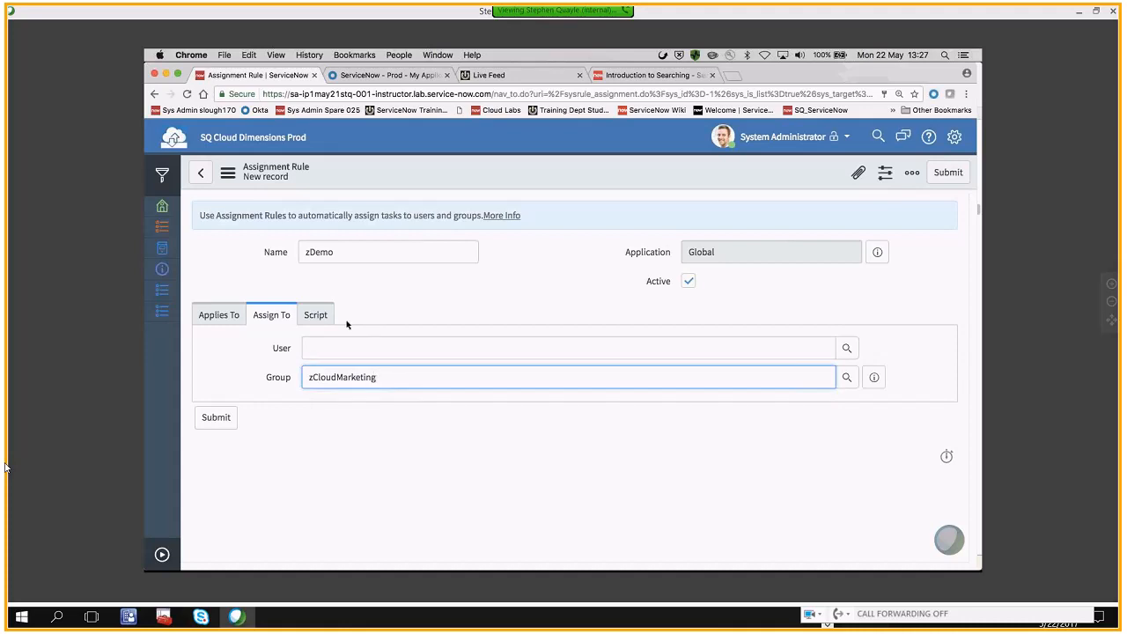
Review the rule's conditions, submit it and reopen zDemo from the Assignment Rules list
{"action": "left_click", "coordinate": [239, 317]}
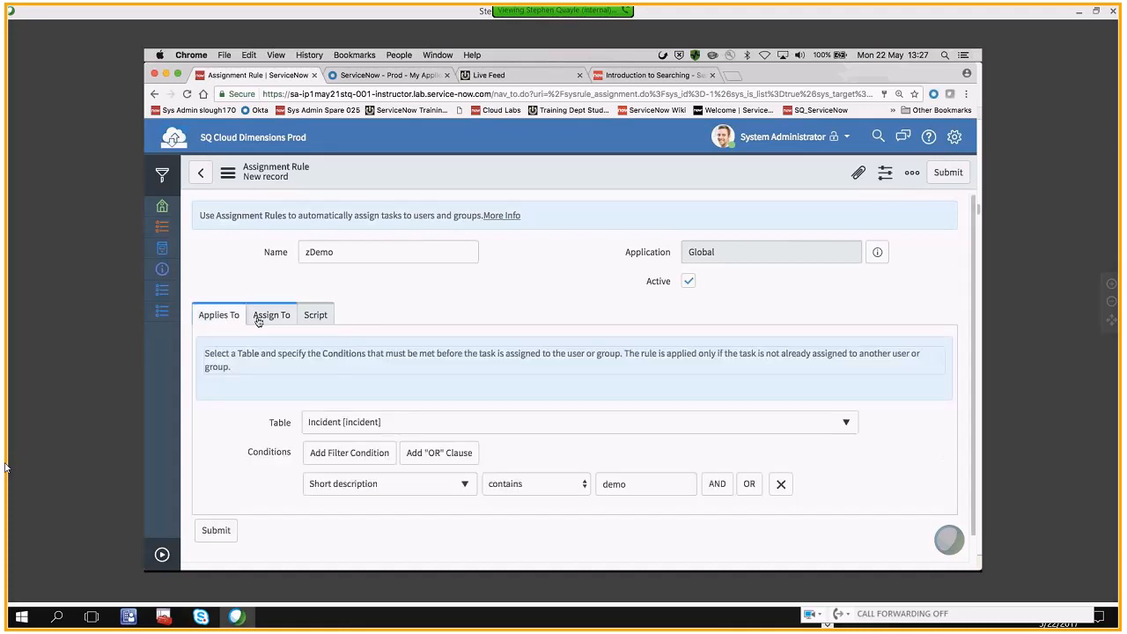
{"action": "left_click", "coordinate": [216, 531]}
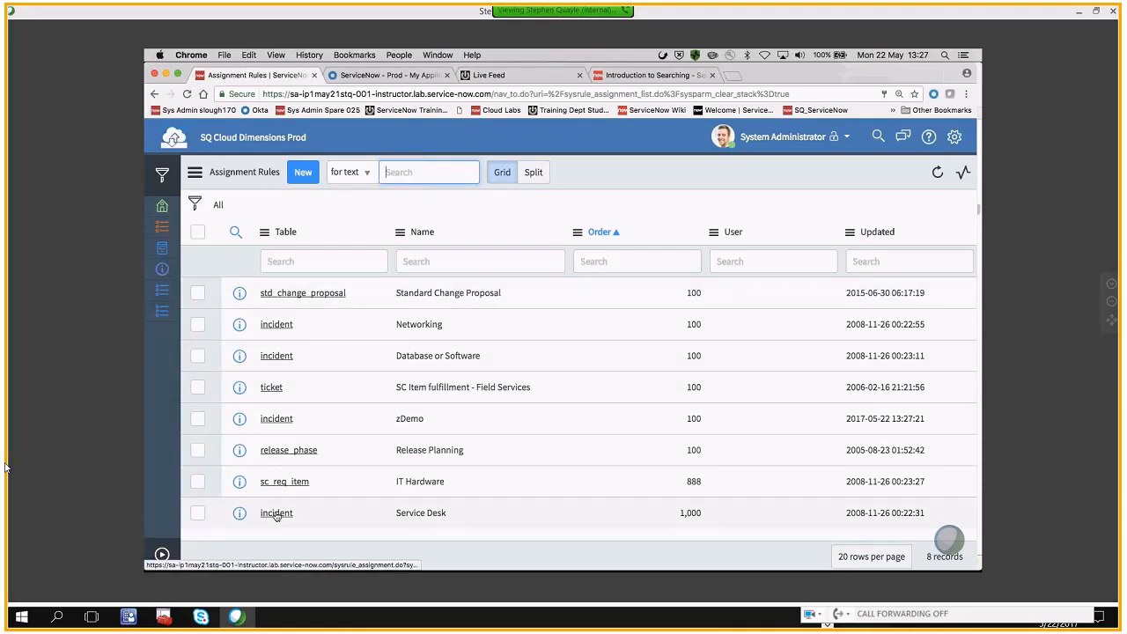
{"action": "left_click", "coordinate": [274, 420]}
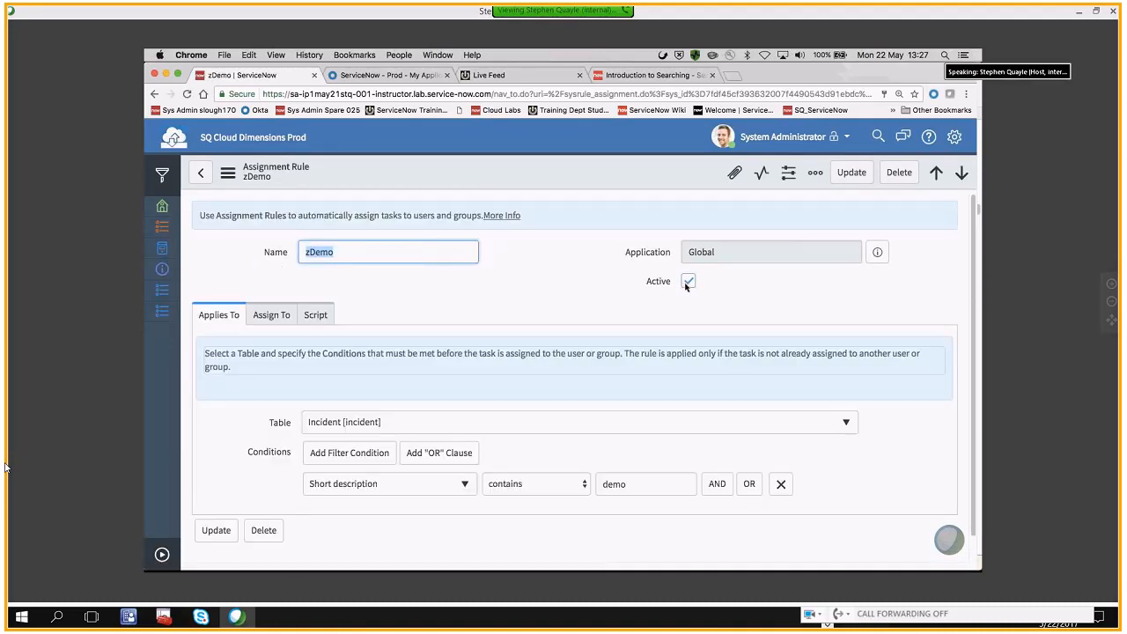
Start a new incident from the Incident - Open favorite and choose a suggested user as its caller
{"action": "left_click", "coordinate": [162, 553]}
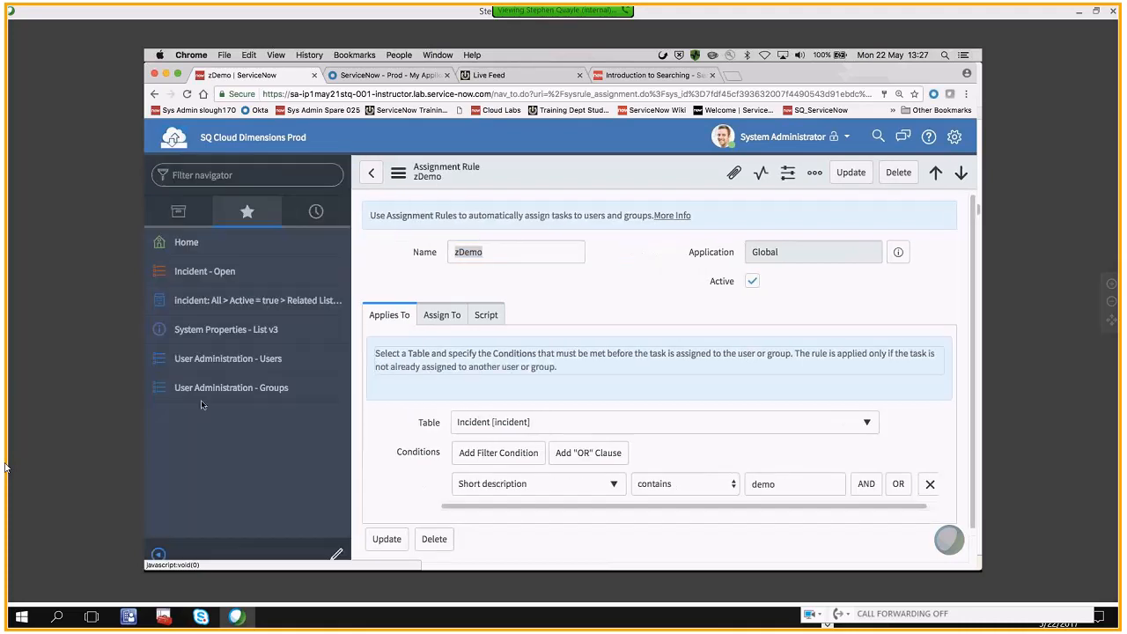
{"action": "left_click", "coordinate": [206, 276]}
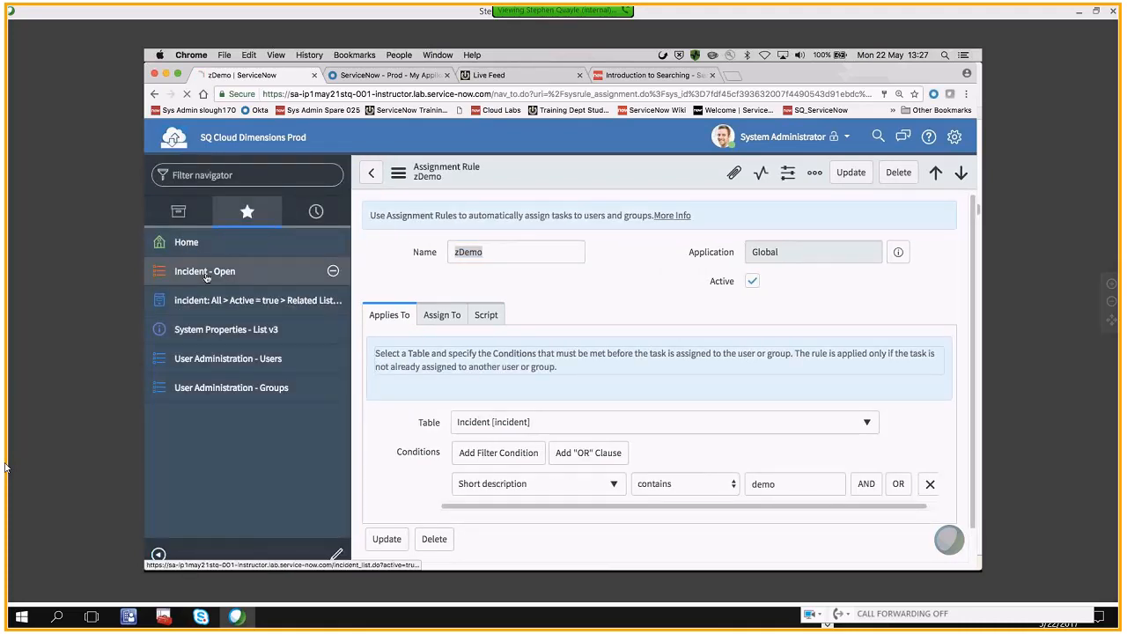
{"action": "left_click", "coordinate": [469, 172]}
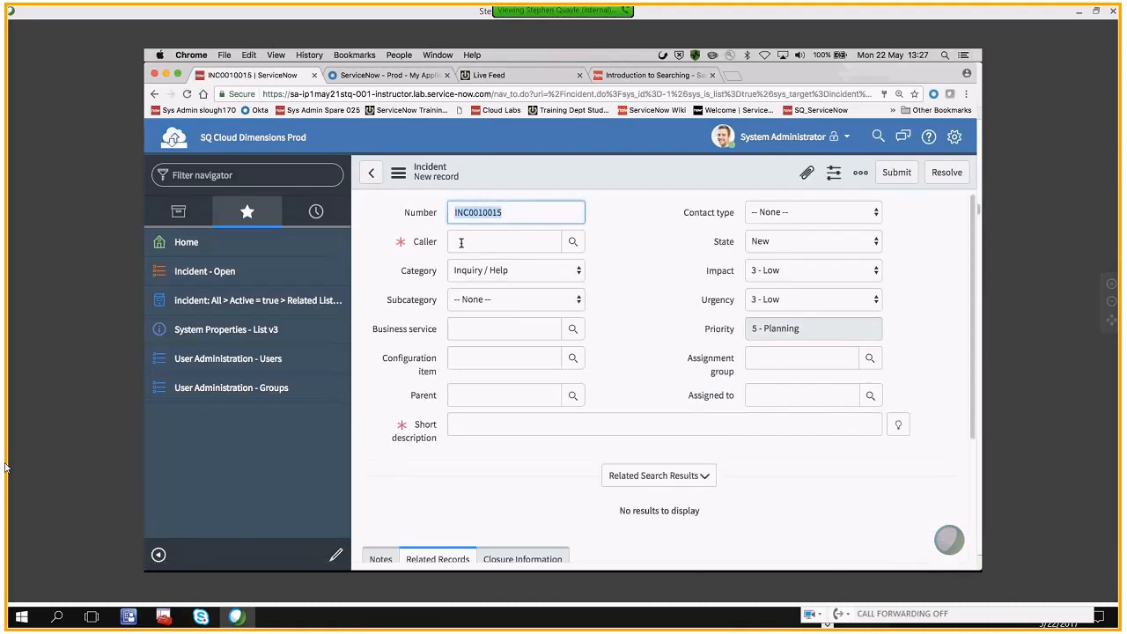
{"action": "left_click", "coordinate": [460, 243]}
{"action": "left_click", "coordinate": [472, 274]}
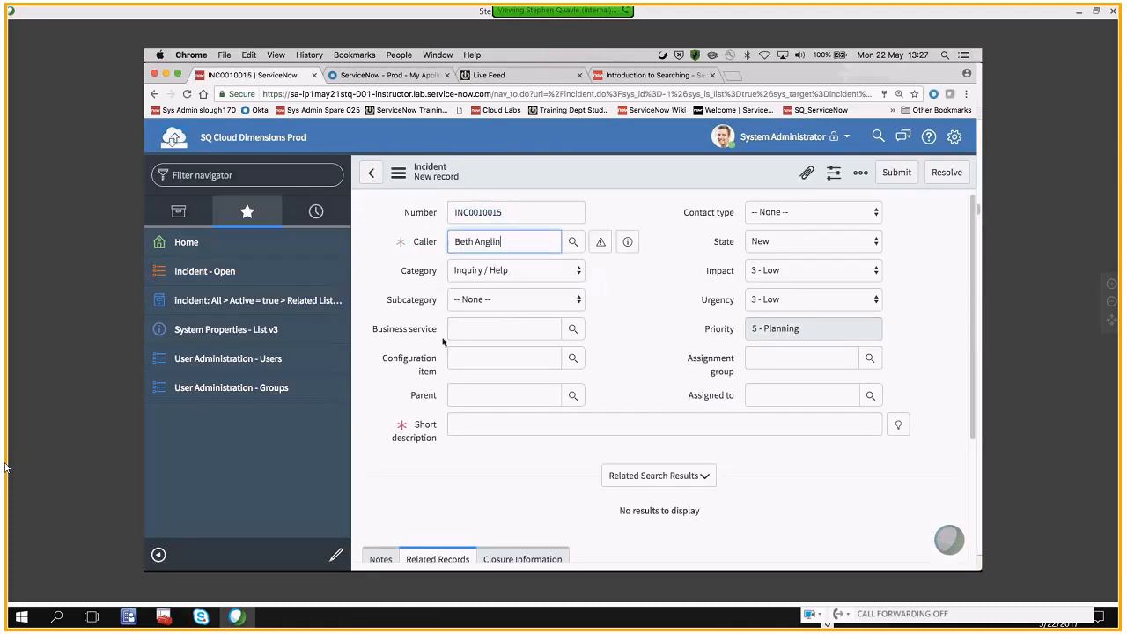
Enter "Please set up a demo in Amsterdam" as the incident's short description and minimize the navigator
{"action": "left_click", "coordinate": [463, 427]}
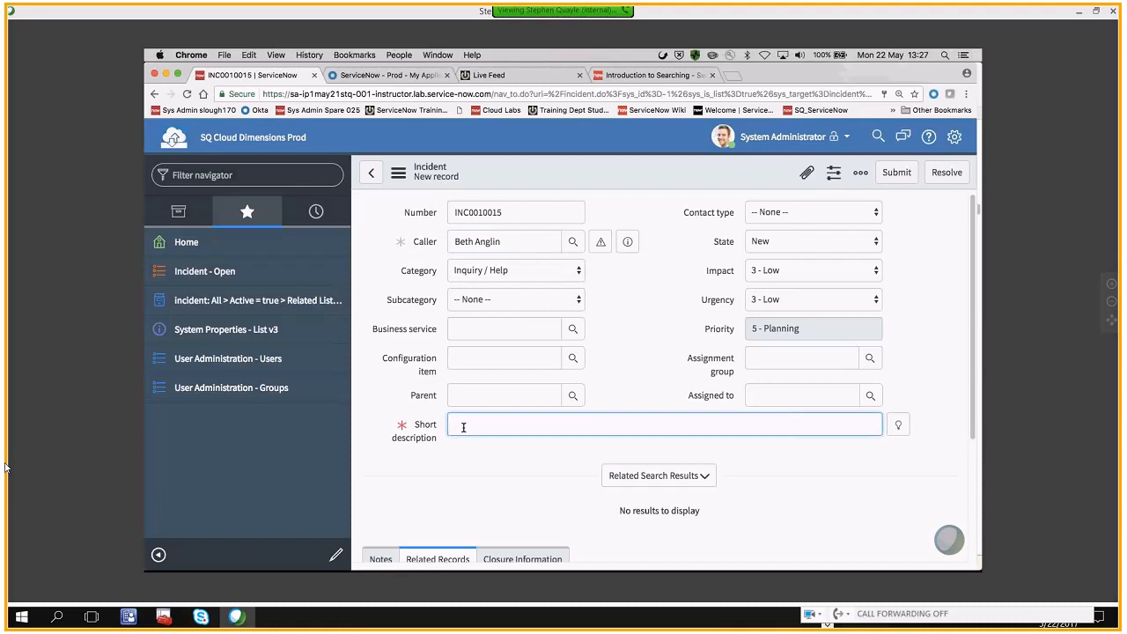
{"action": "type", "text": "Please set up a"}
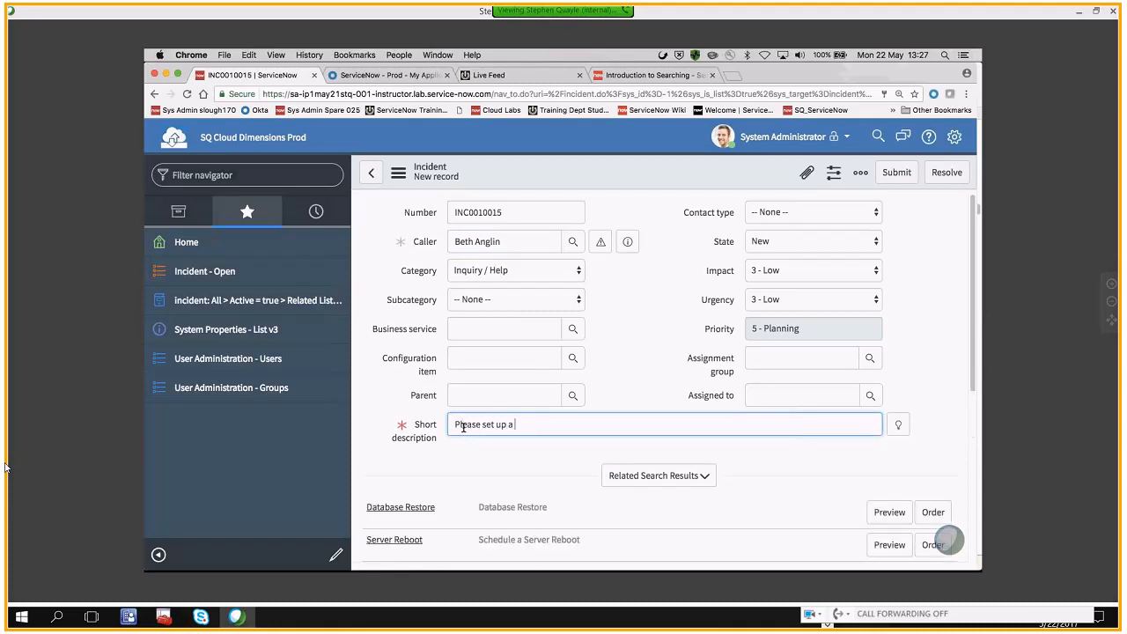
{"action": "type", "text": " demo in Amsterdam"}
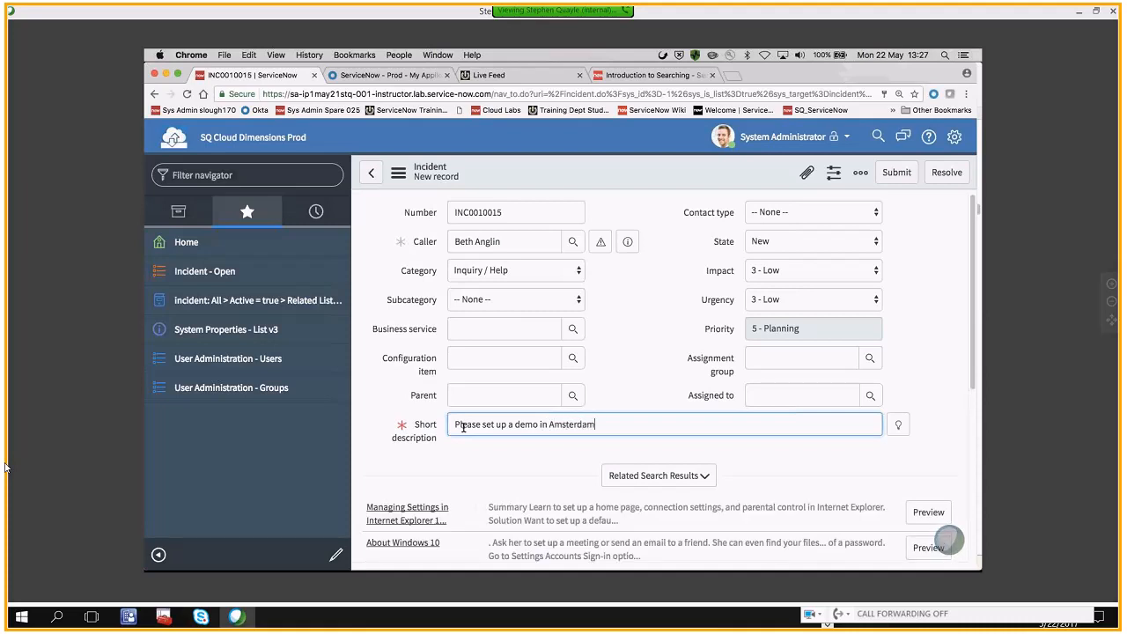
{"action": "left_click", "coordinate": [160, 555]}
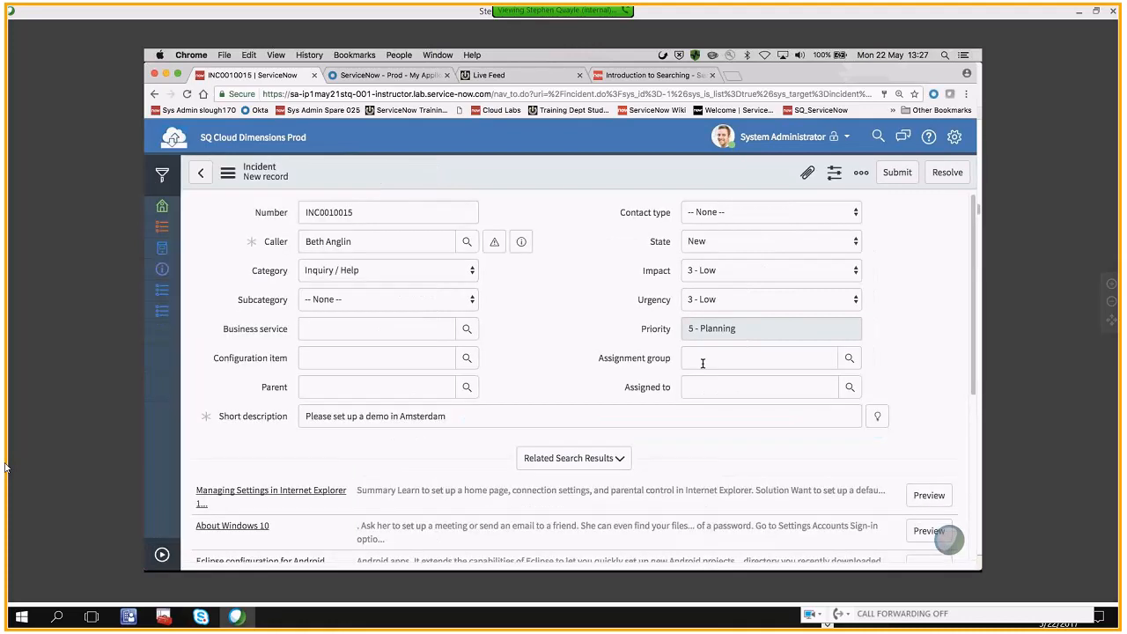
Save the incident while staying on its form and check the Assignment group value
{"action": "right_click", "coordinate": [417, 176]}
{"action": "left_click", "coordinate": [431, 184]}
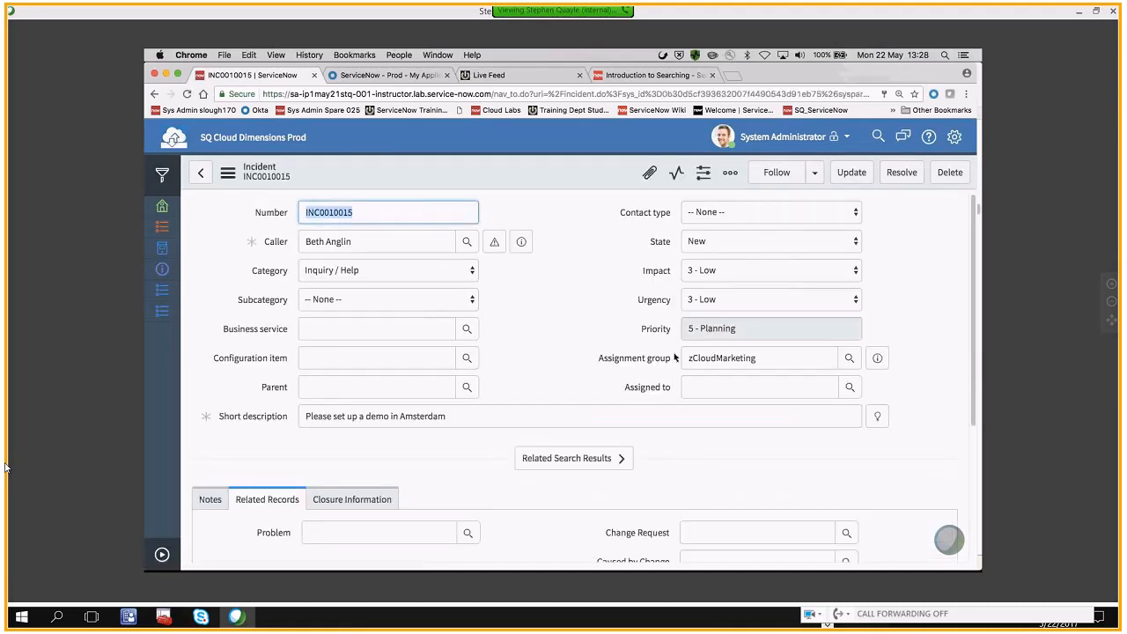
{"action": "mouse_move", "coordinate": [686, 357]}
{"action": "left_mouse_down"}
{"action": "mouse_move", "coordinate": [755, 357]}
{"action": "mouse_move", "coordinate": [686, 359]}
{"action": "left_mouse_up"}
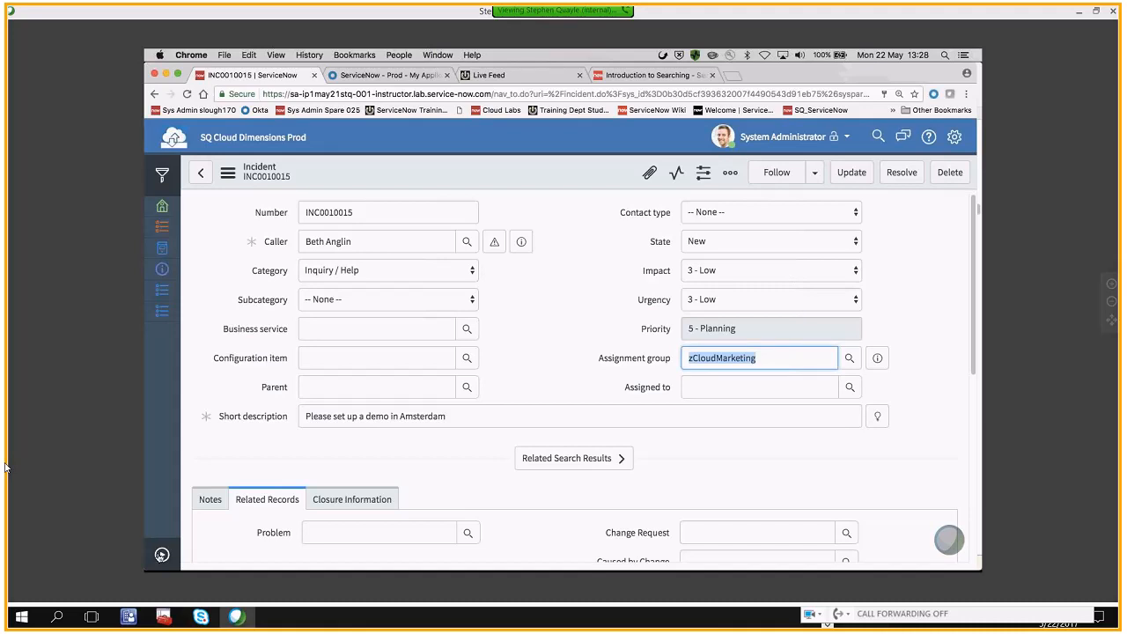
Show all applications in the expanded navigator and open My Groups Work under Service Desk
{"action": "left_click", "coordinate": [161, 554]}
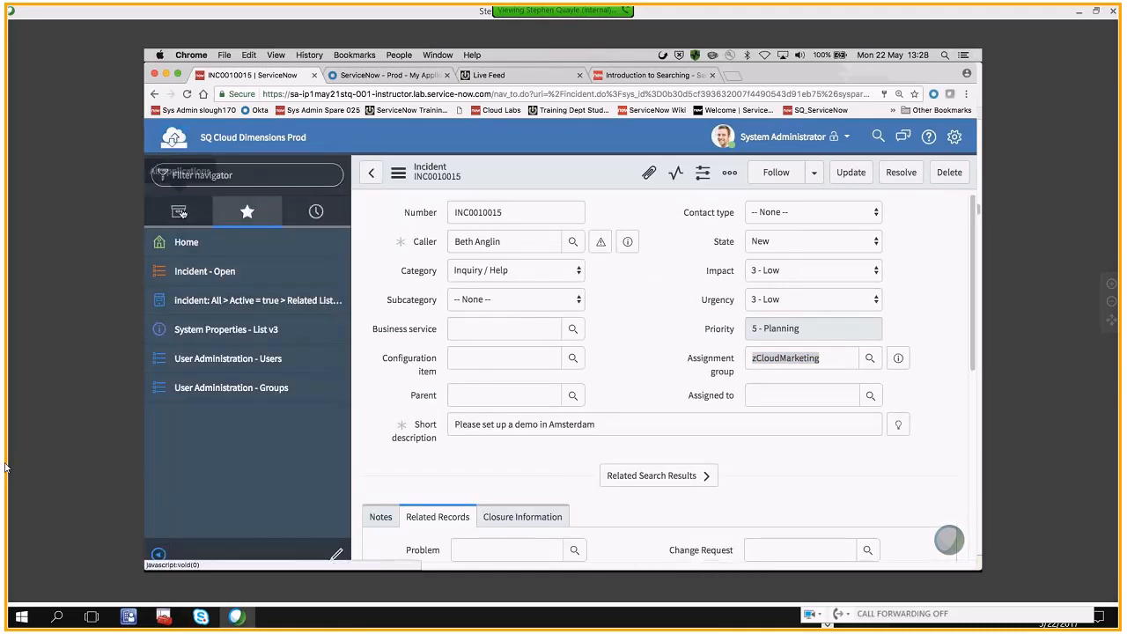
{"action": "left_click", "coordinate": [181, 218]}
{"action": "left_click", "coordinate": [182, 243]}
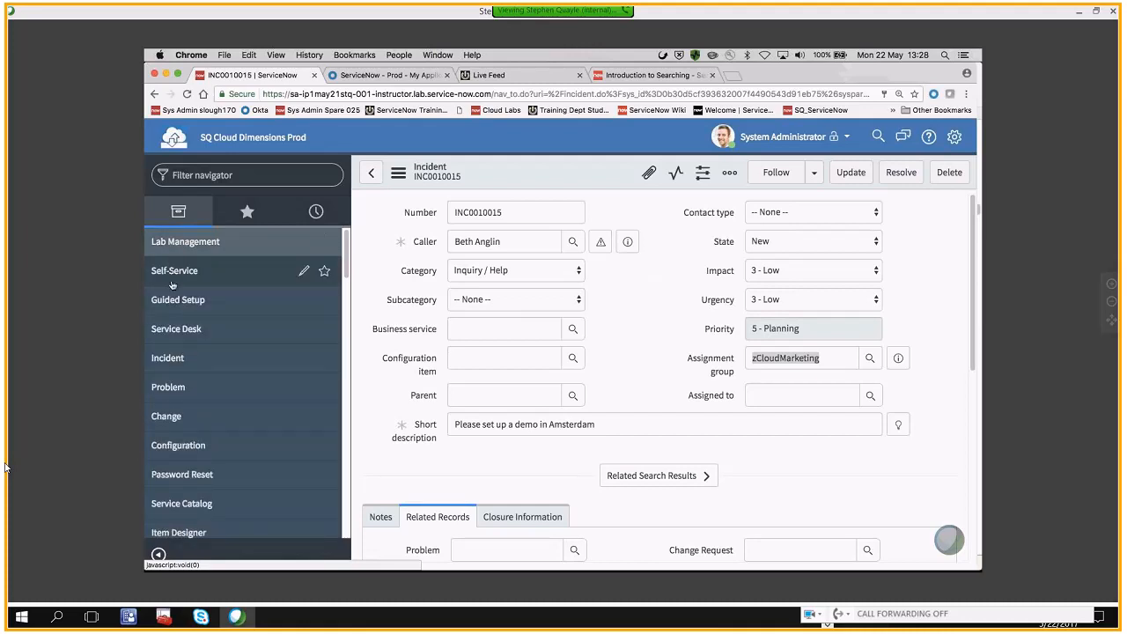
{"action": "left_click", "coordinate": [172, 285]}
{"action": "scroll", "coordinate": [176, 326], "scroll_direction": "down", "scroll_amount": 3}
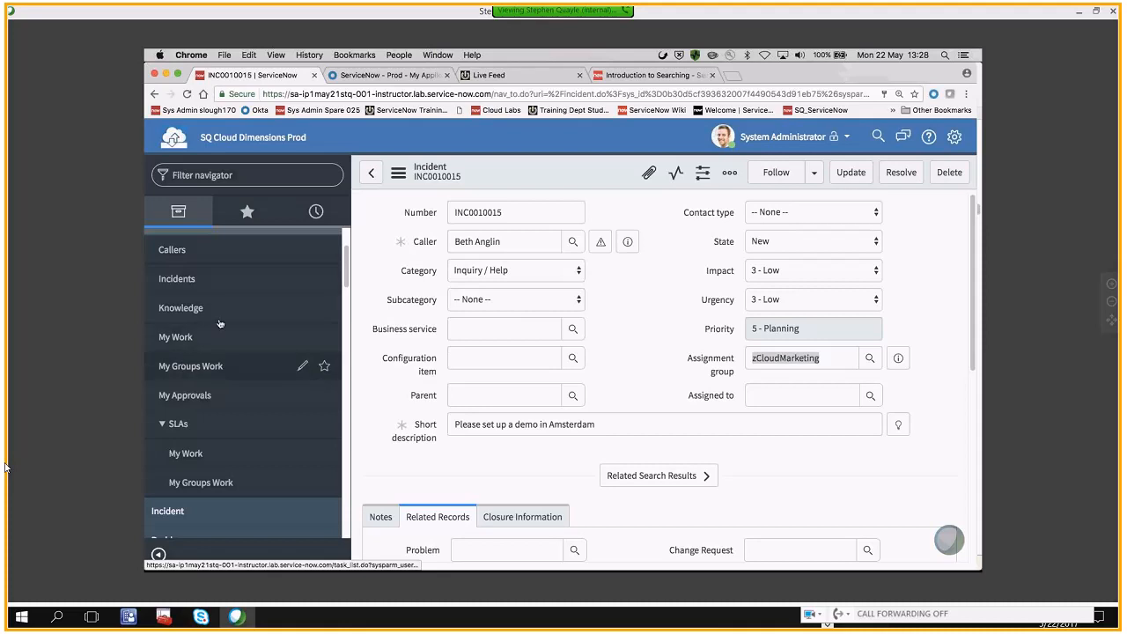
{"action": "scroll", "coordinate": [223, 326], "scroll_direction": "up", "scroll_amount": 2}
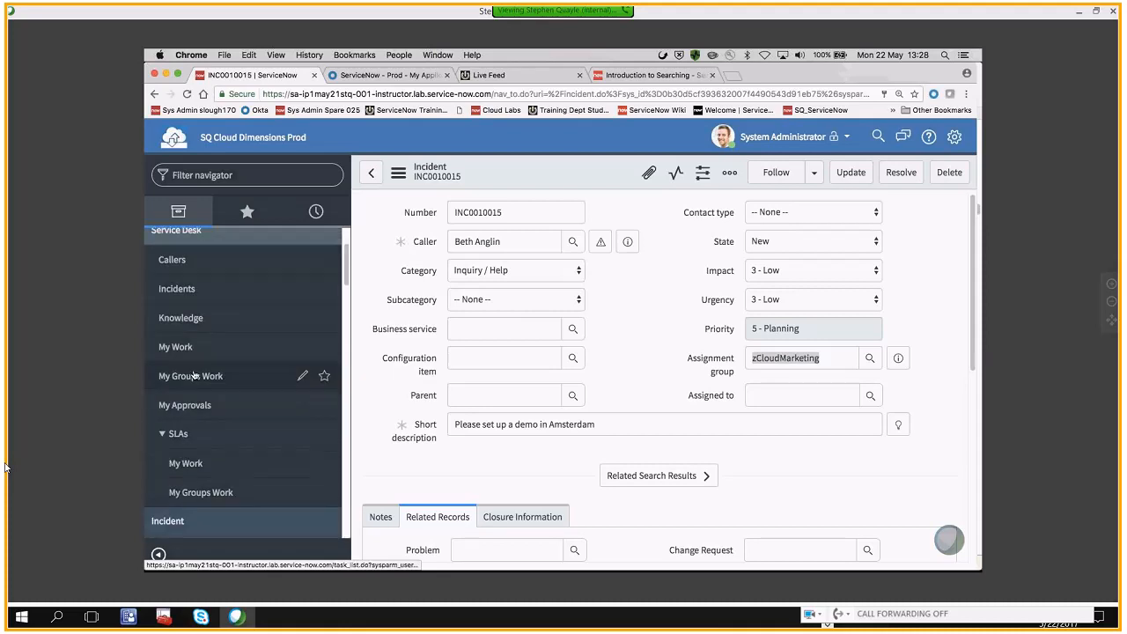
{"action": "left_click", "coordinate": [194, 375]}
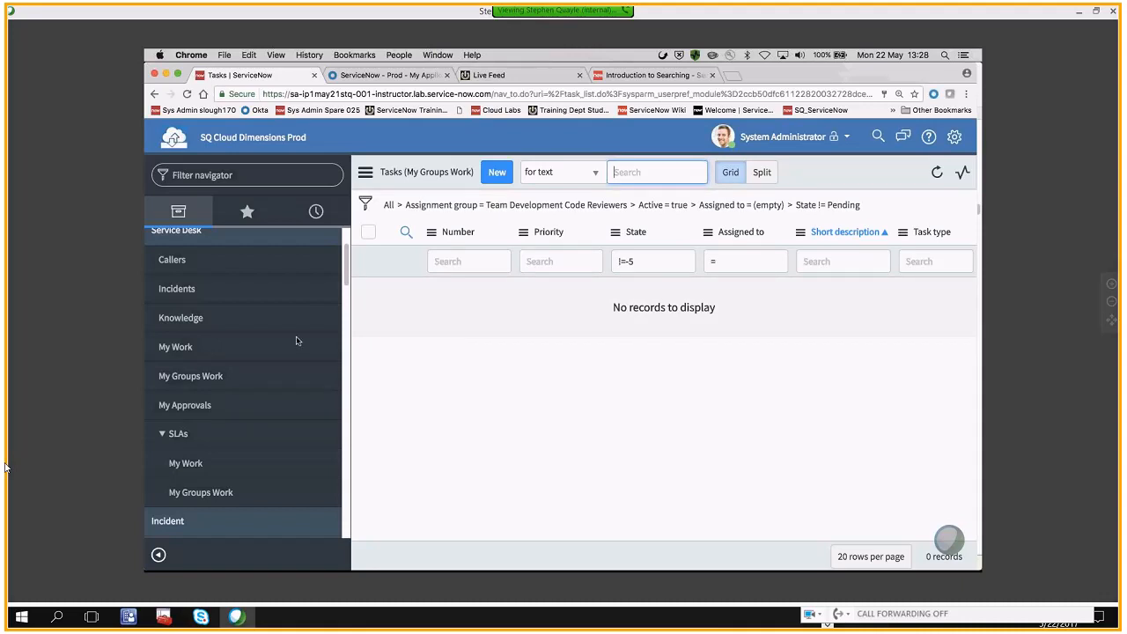
Compare the Service Desk task lists My Work and My Groups Work, finishing on My Work
{"action": "left_click", "coordinate": [169, 351]}
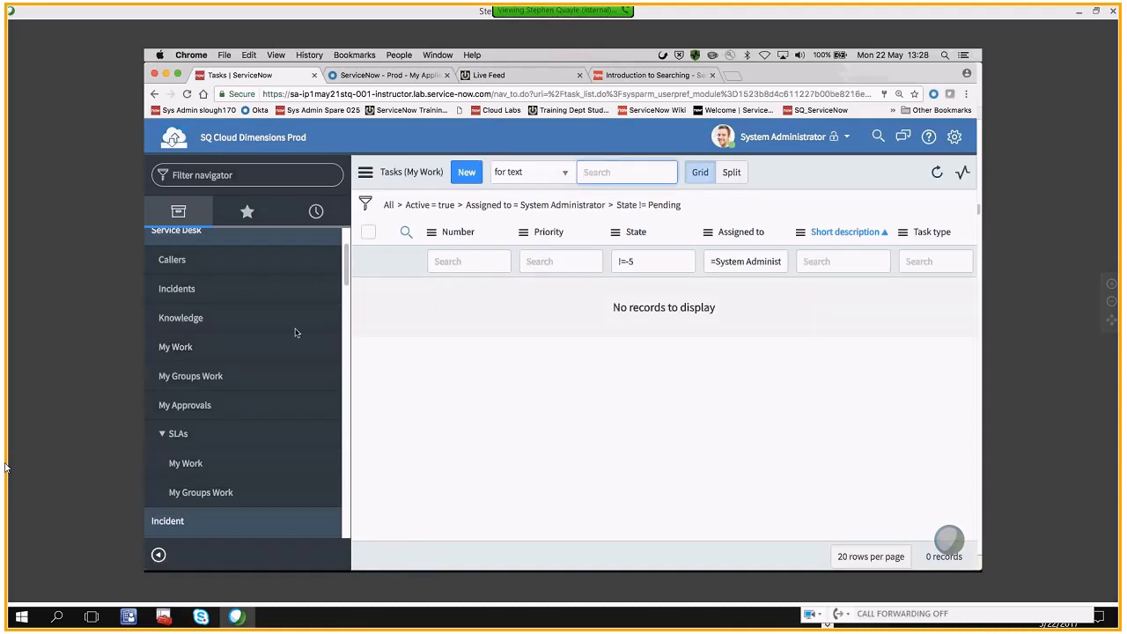
{"action": "left_click", "coordinate": [180, 375]}
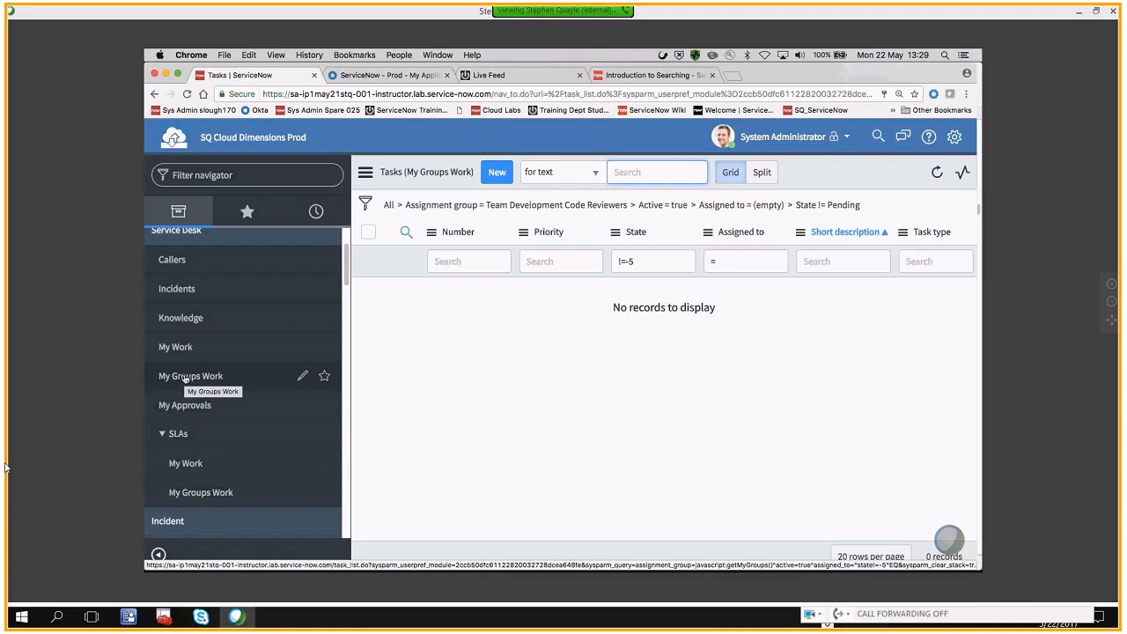
{"action": "left_click", "coordinate": [180, 346]}
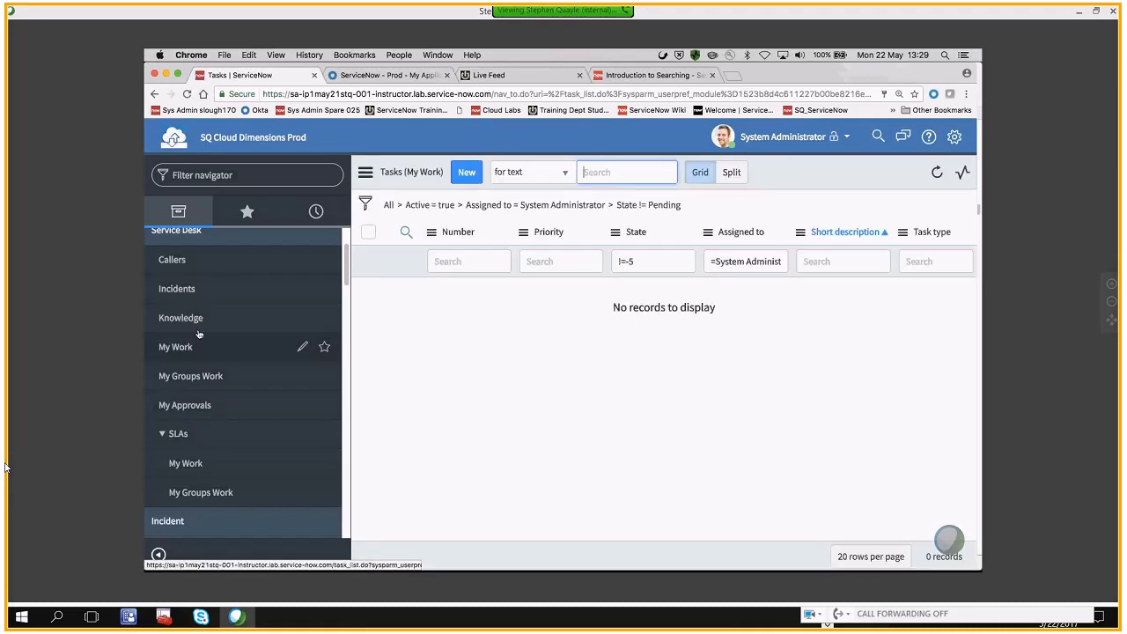
{"action": "left_click", "coordinate": [190, 376]}
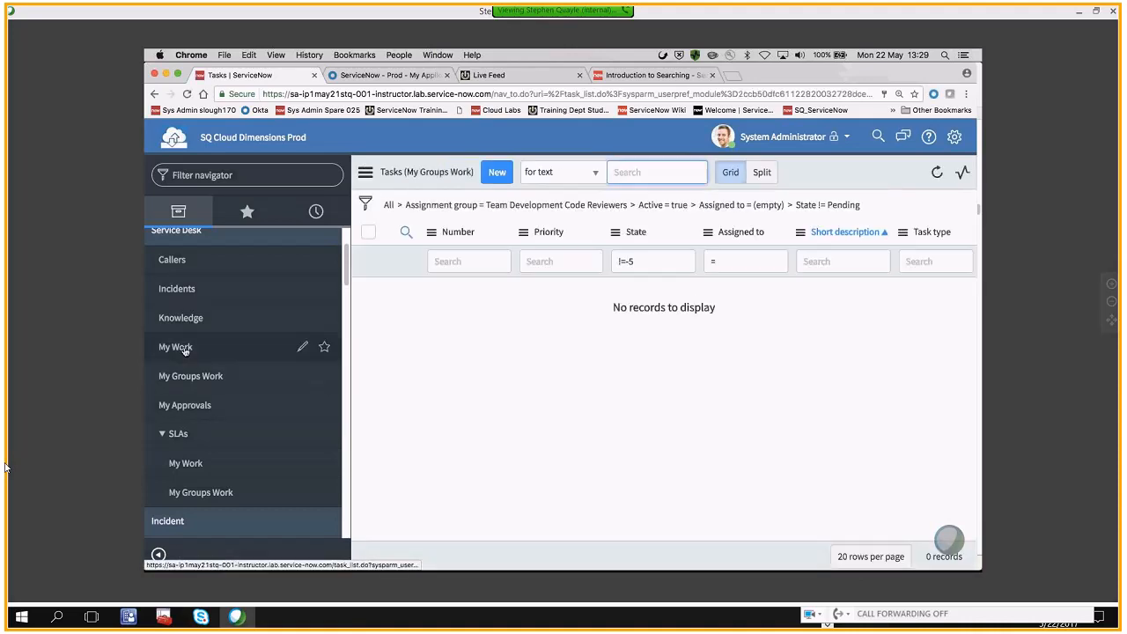
{"action": "left_click", "coordinate": [184, 348]}
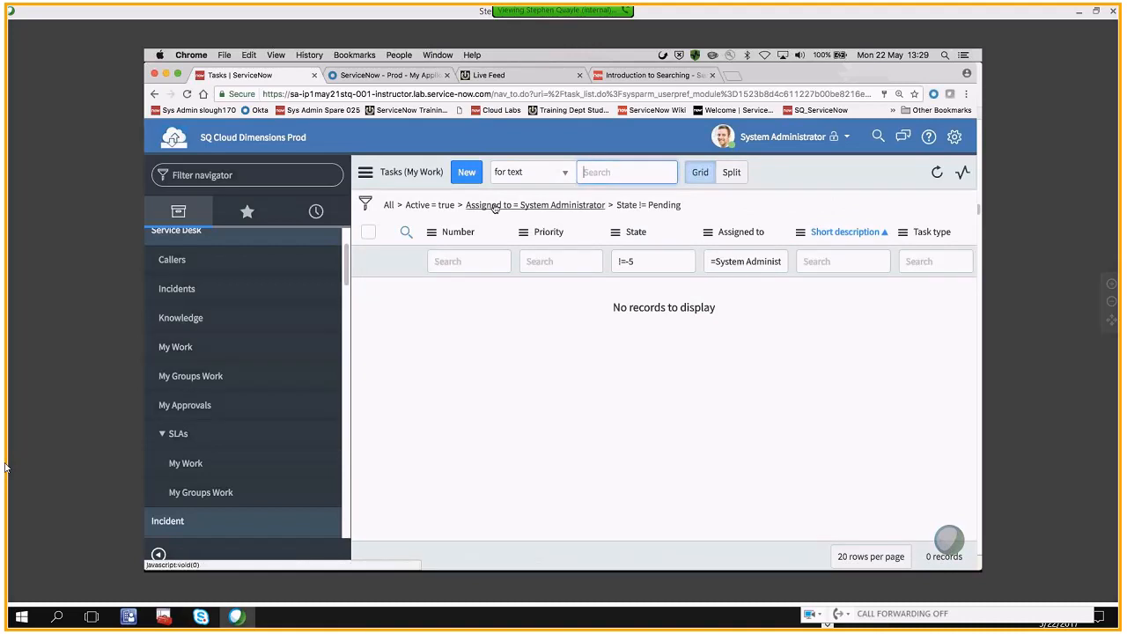
Examine the My Work list's filter conditions, then switch to the User Administration PDF in Preview
{"action": "left_click", "coordinate": [366, 204]}
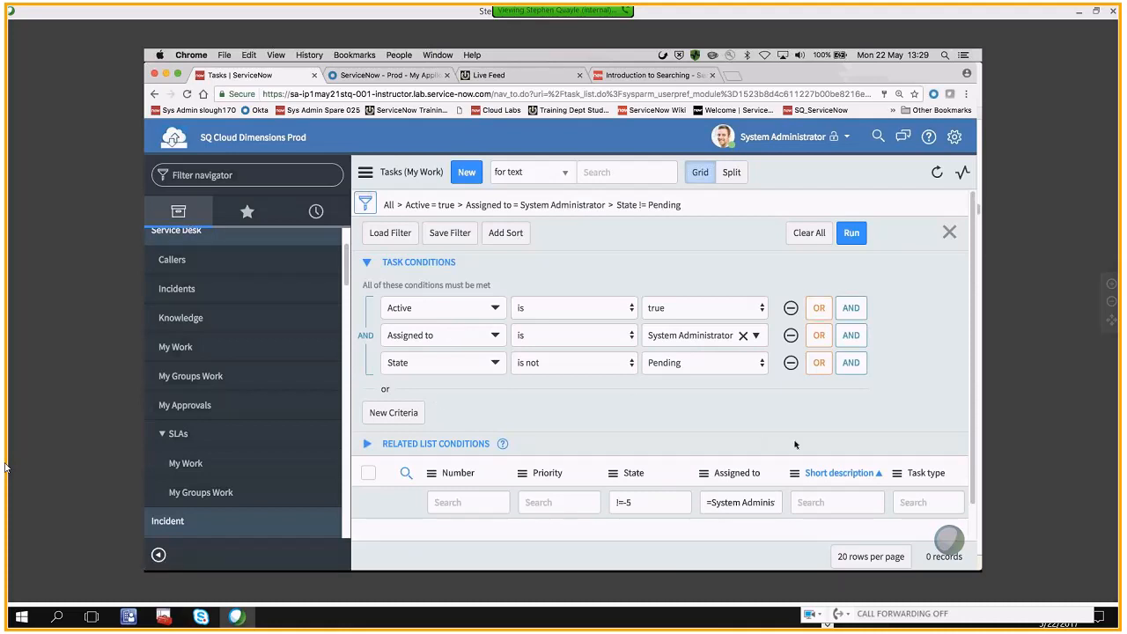
{"action": "mouse_move", "coordinate": [692, 556]}
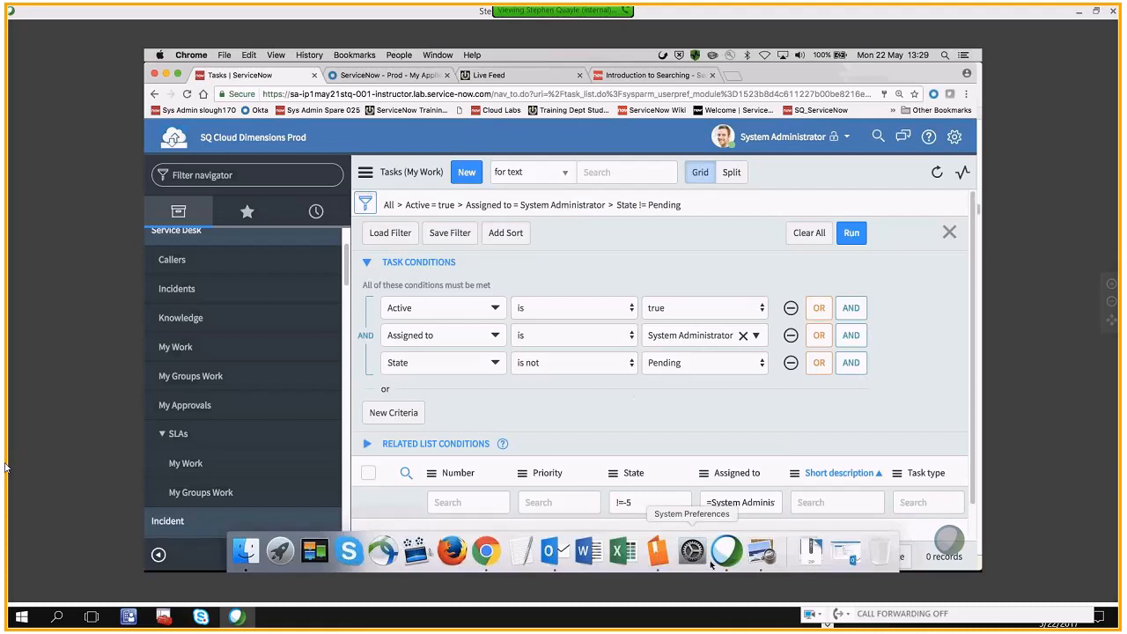
{"action": "left_click", "coordinate": [762, 555]}
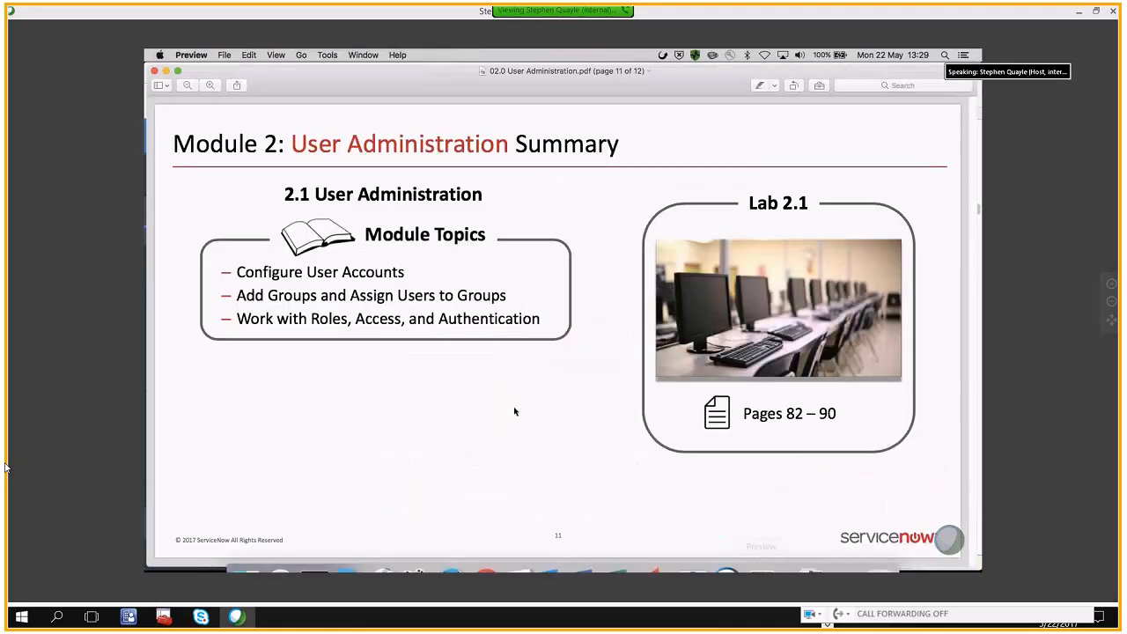